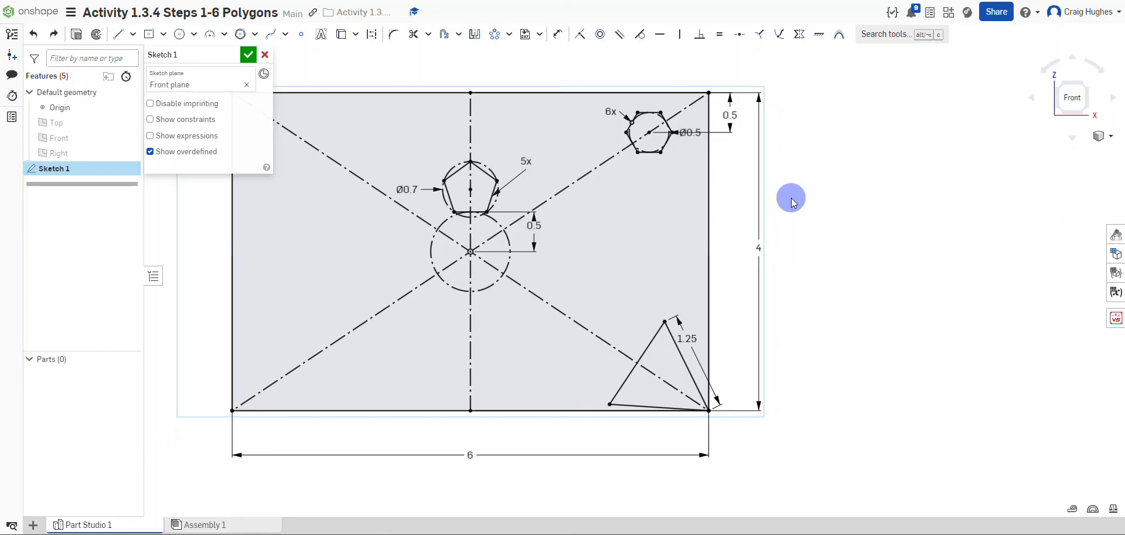
# - Delete the construction circle centred on the origin
pyautogui.press('d')
pyautogui.click(509, 269)
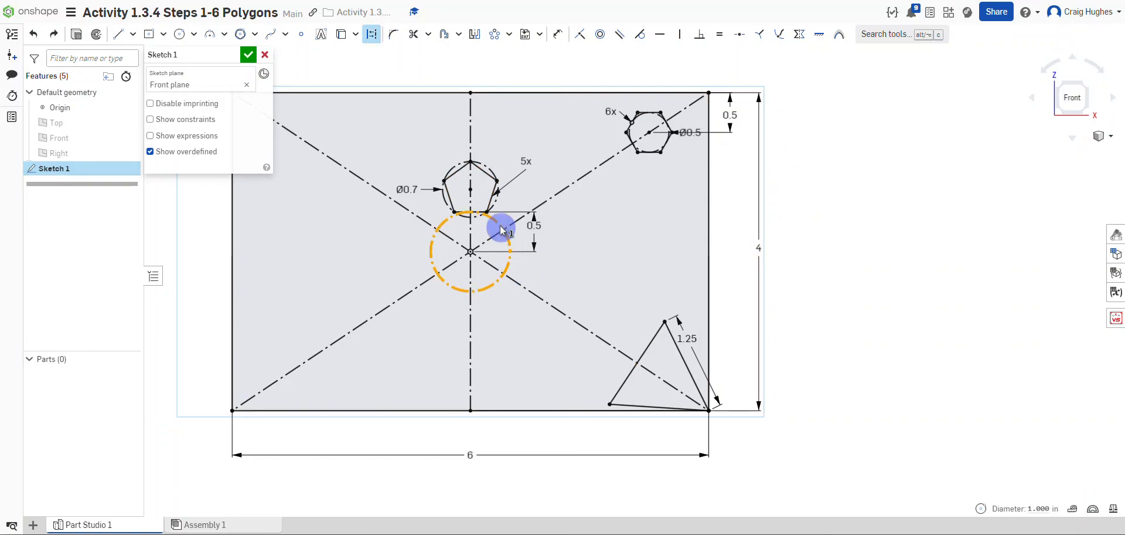
pyautogui.scroll(5, 454, 214)
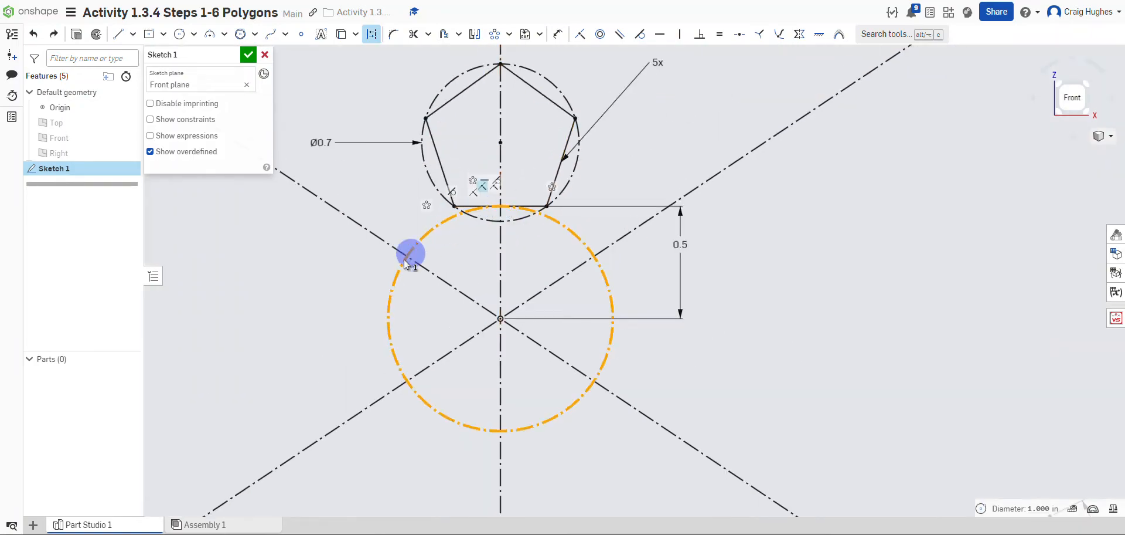
pyautogui.scroll(-2, 562, 263)
pyautogui.press('Escape')
pyautogui.scroll(-4, 571, 268)
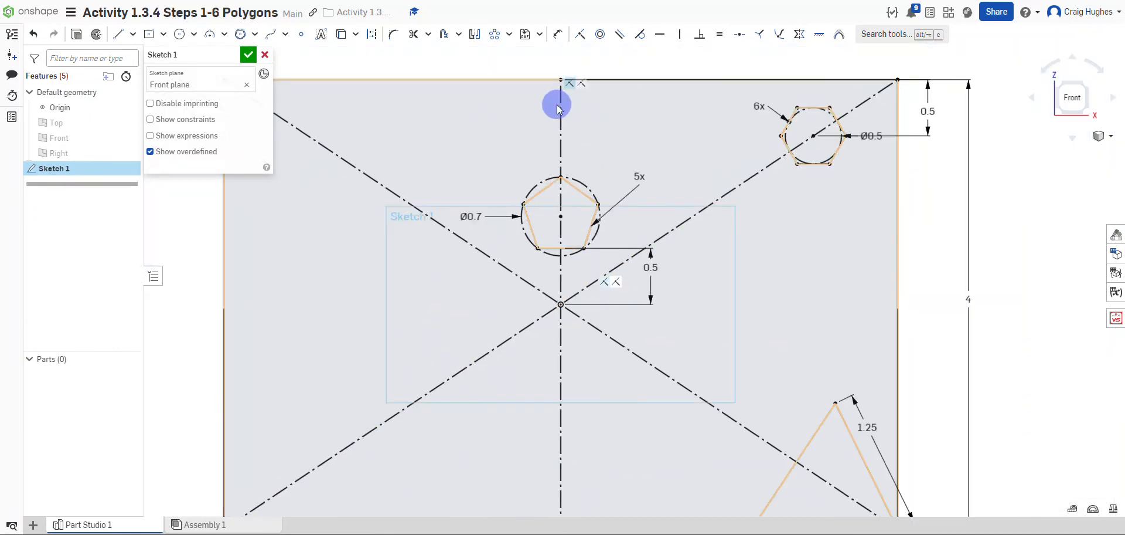
# - Draw a centre point circle from the origin out to the midpoint of the pentagon's bottom edge, 1 in in diameter
pyautogui.click(192, 34)
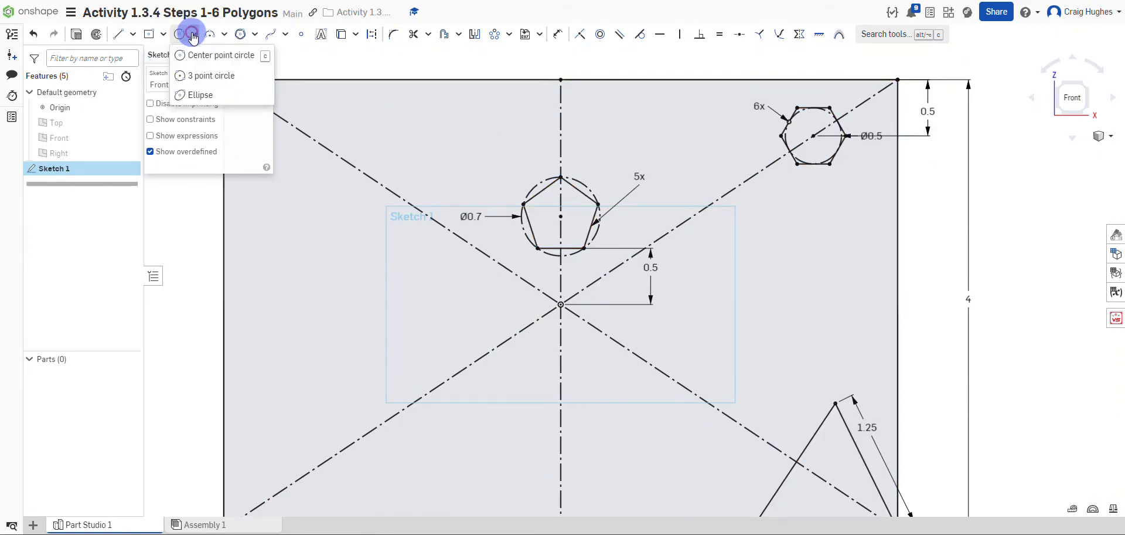
pyautogui.click(197, 55)
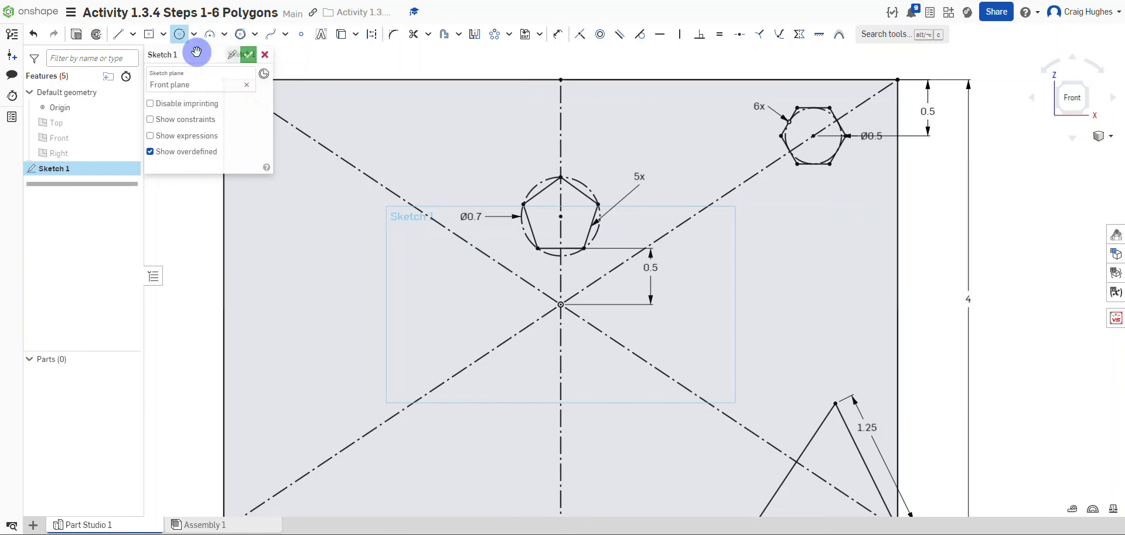
pyautogui.click(560, 303)
pyautogui.scroll(3, 560, 281)
pyautogui.scroll(3, 562, 222)
pyautogui.scroll(3, 563, 224)
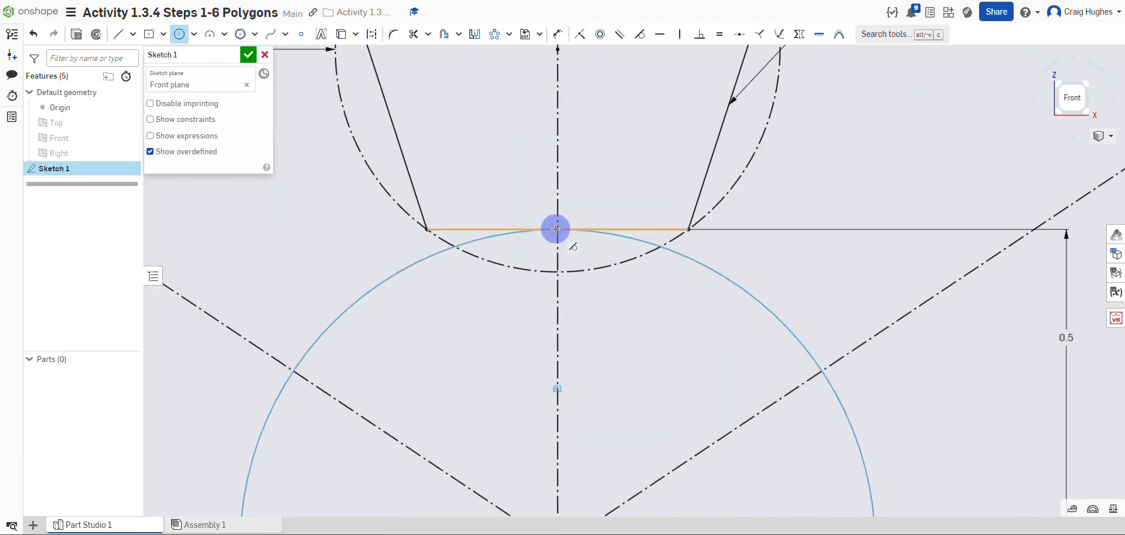
pyautogui.click(558, 229)
pyautogui.scroll(-6, 455, 281)
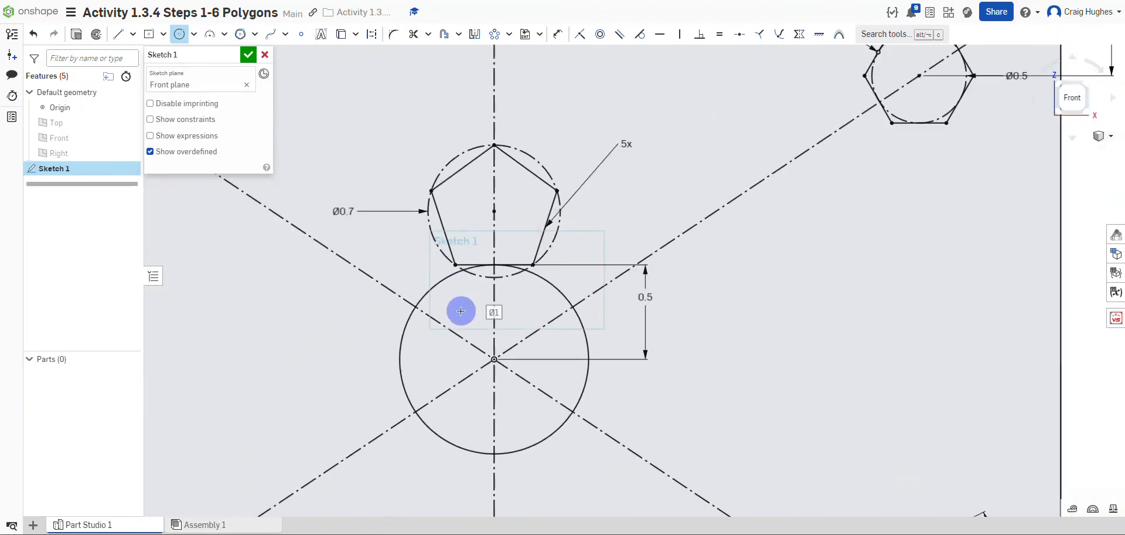
pyautogui.rightClick(482, 194)
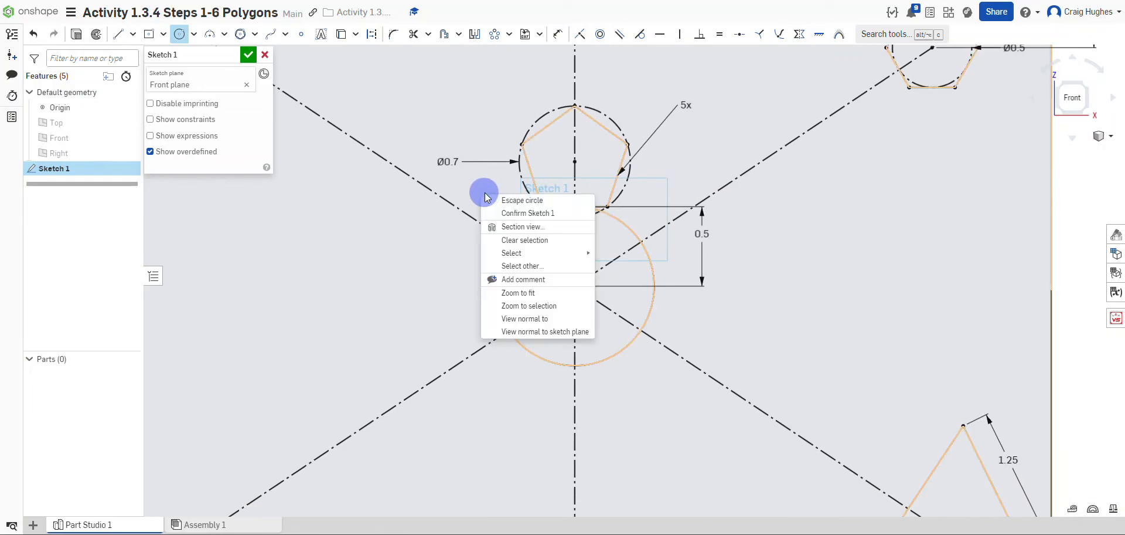
pyautogui.click(518, 200)
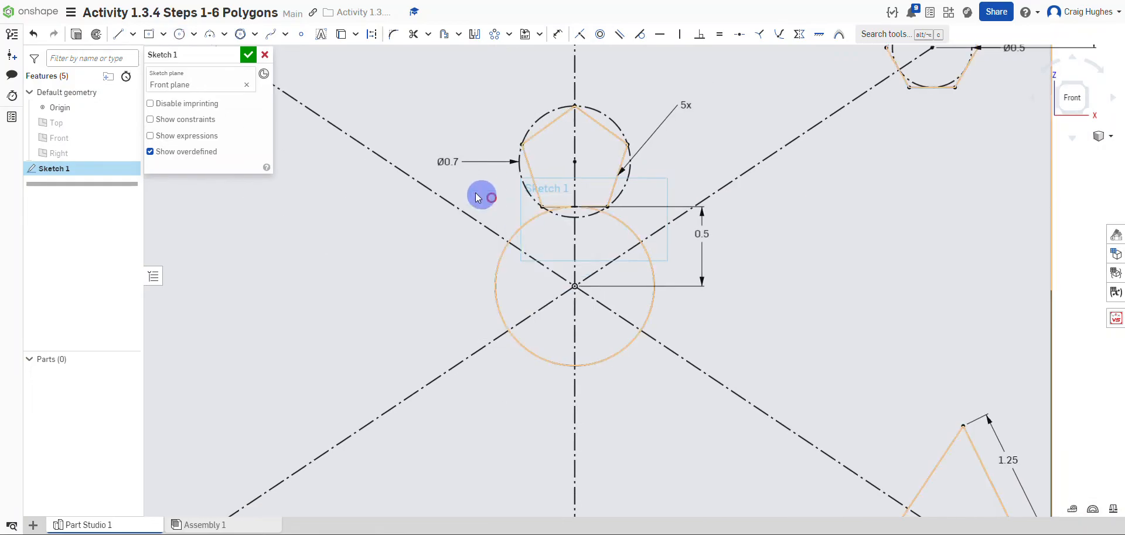
# - Convert the circle centred on the origin to construction geometry
pyautogui.click(520, 232)
pyautogui.rightClick(520, 232)
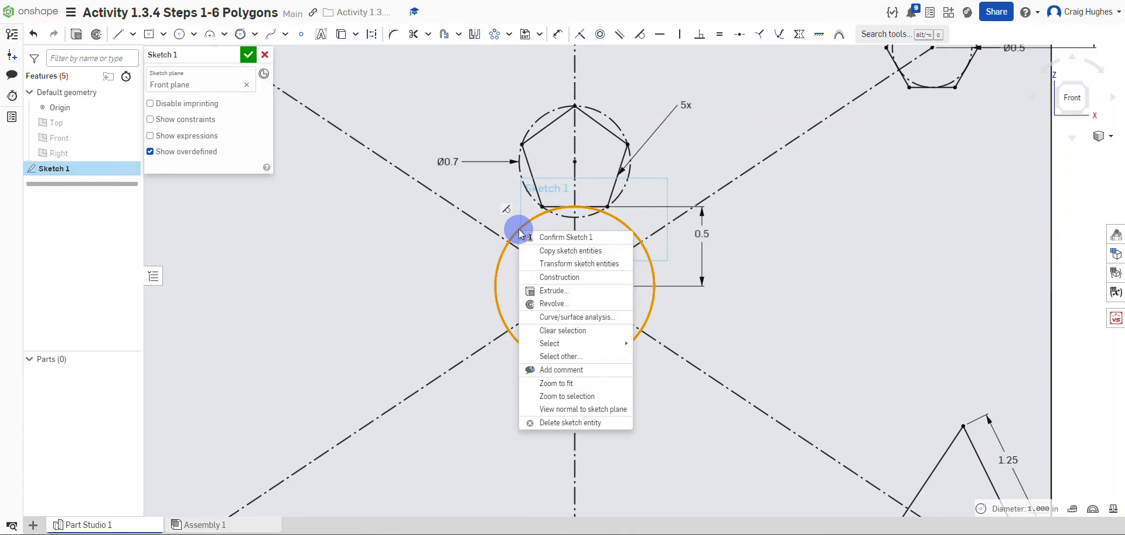
pyautogui.click(542, 278)
pyautogui.press('f')
pyautogui.click(225, 252)
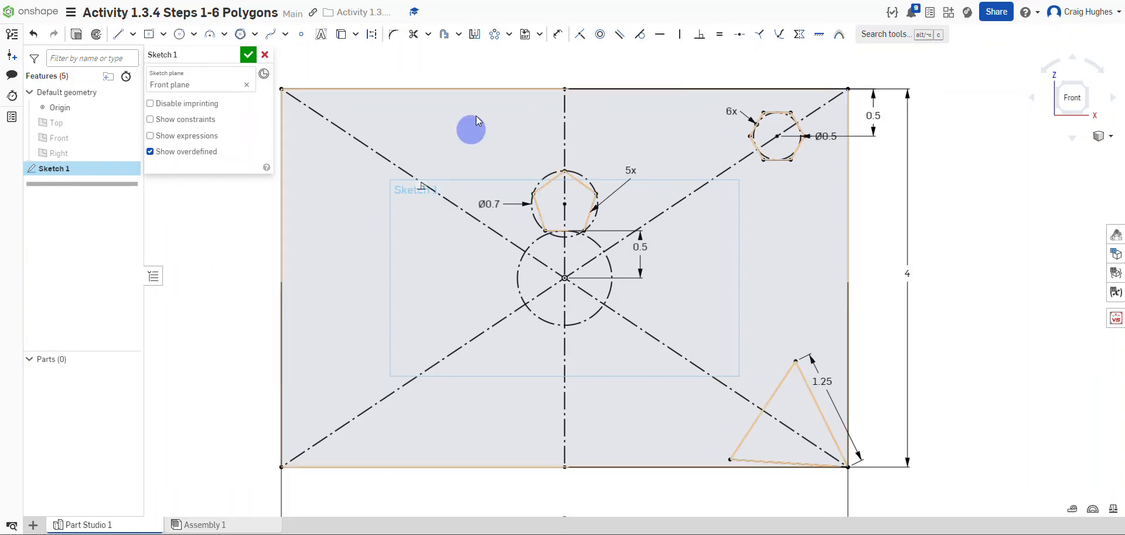
# - Start a circular pattern about the origin and include all five sides of the pentagon
pyautogui.click(509, 34)
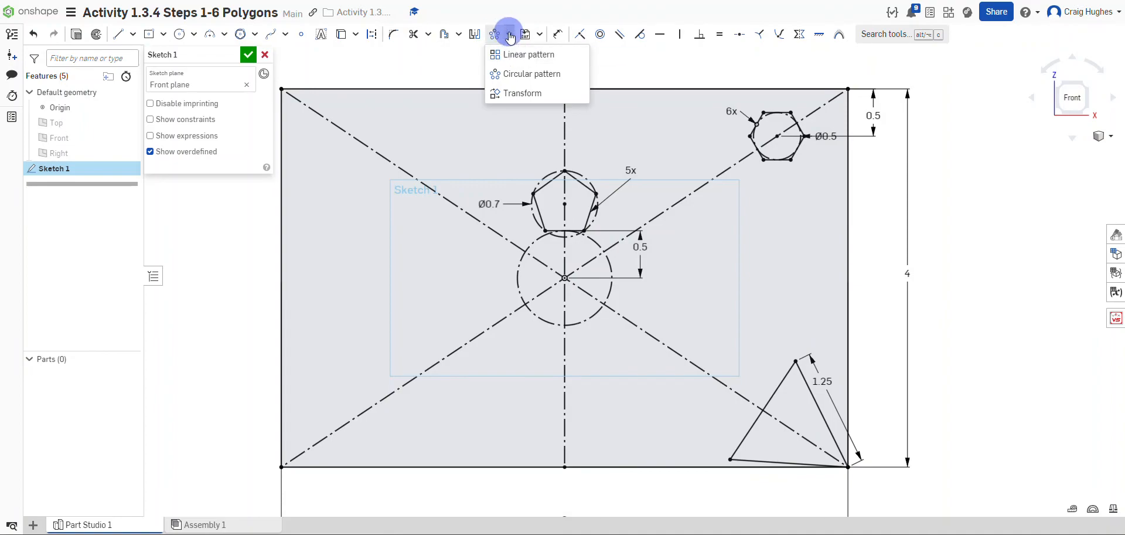
pyautogui.click(512, 76)
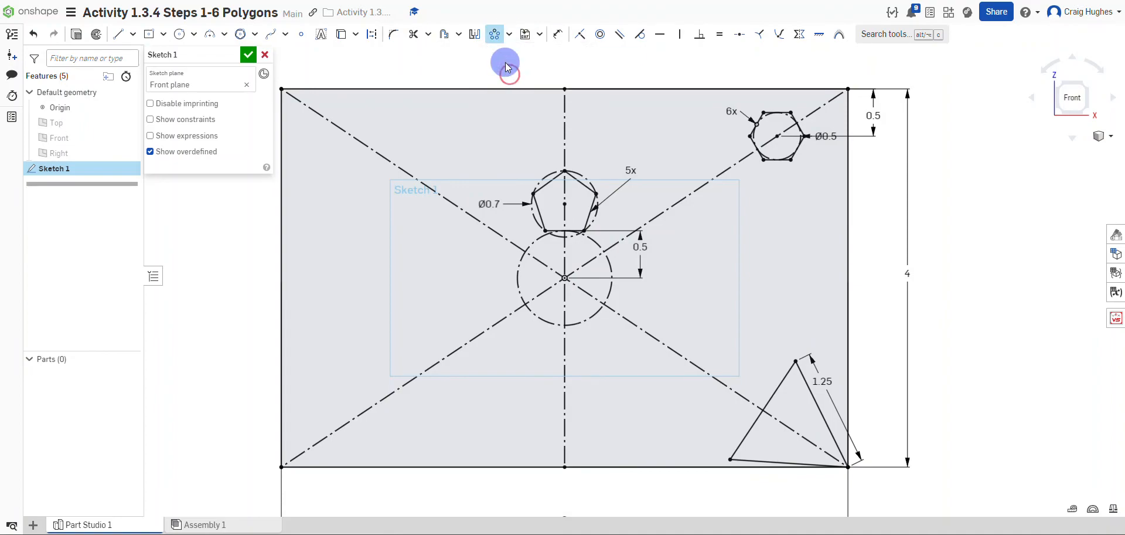
pyautogui.scroll(3, 564, 245)
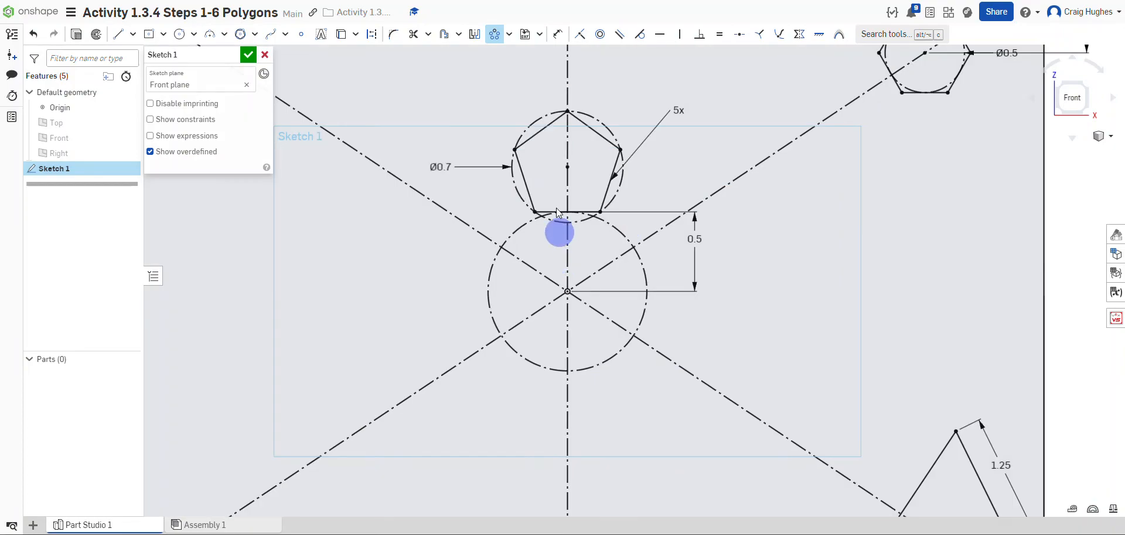
pyautogui.click(543, 135)
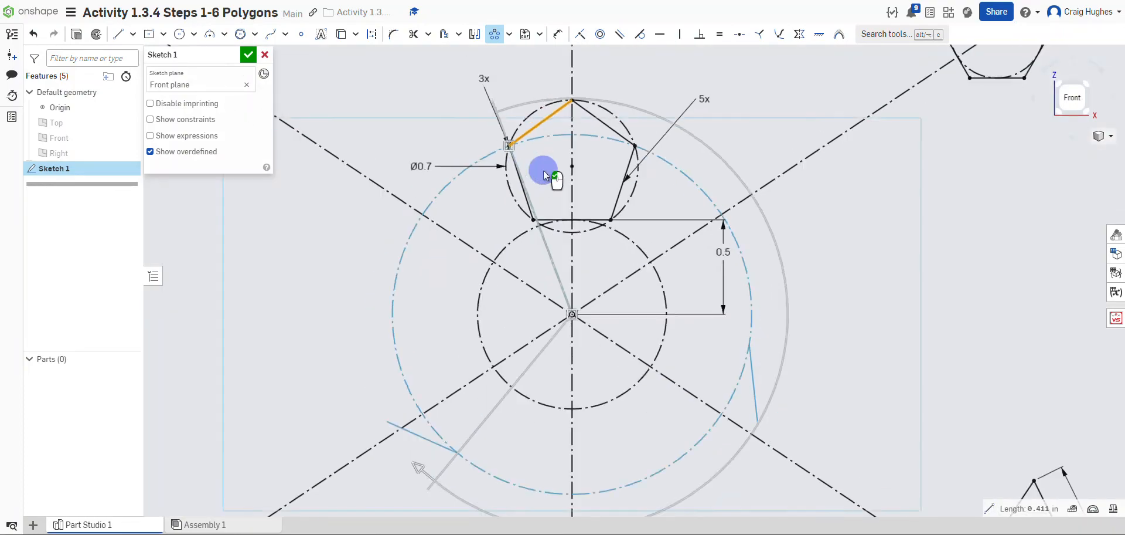
pyautogui.scroll(3, 550, 164)
pyautogui.click(516, 191)
pyautogui.click(561, 232)
pyautogui.click(625, 200)
pyautogui.click(616, 122)
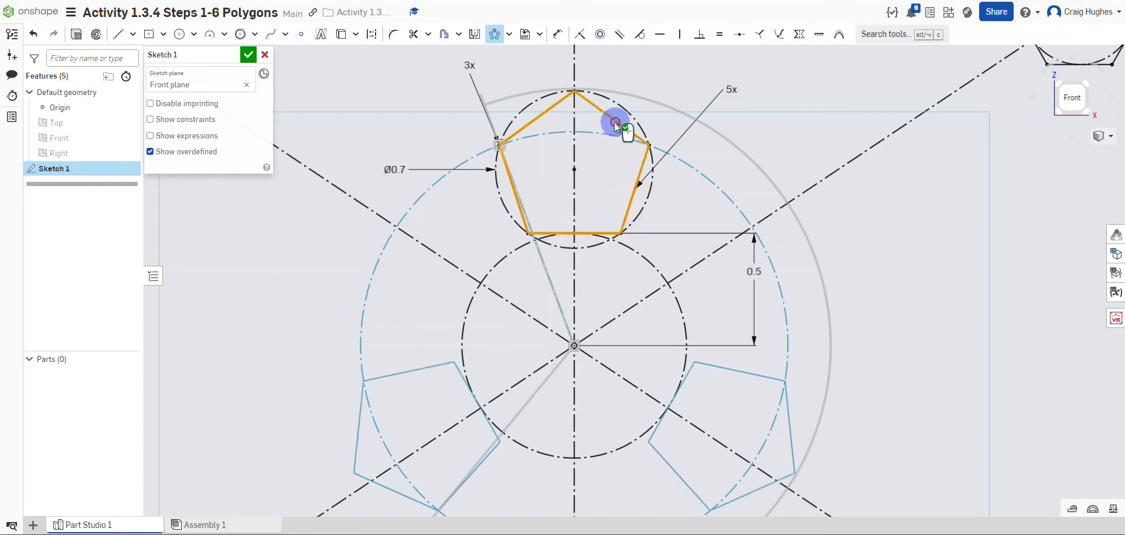
# - Set the circular pattern's instance count to 5 and apply the pattern
pyautogui.scroll(-2, 527, 140)
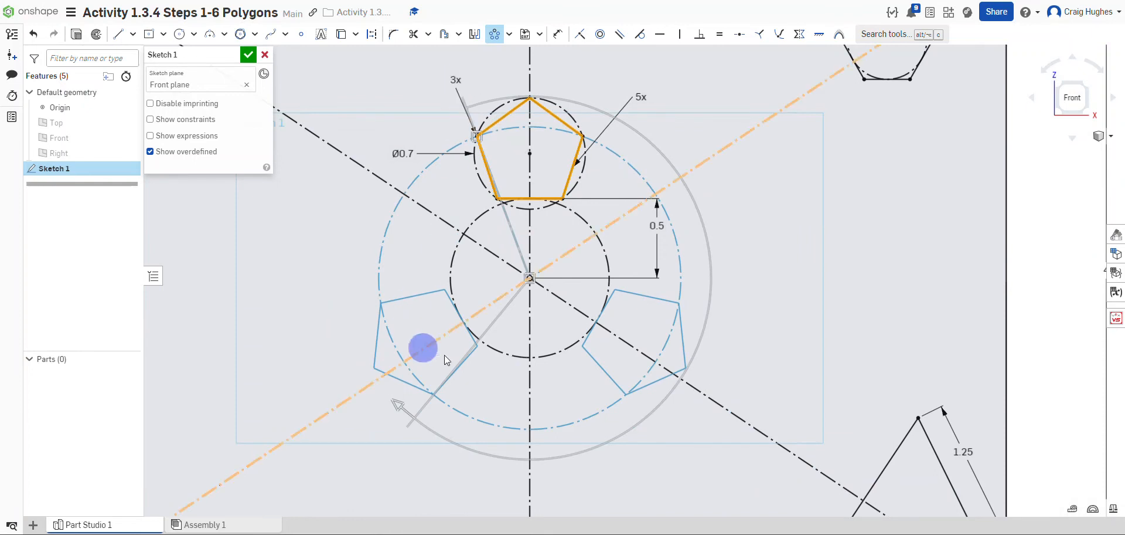
pyautogui.doubleClick(457, 75)
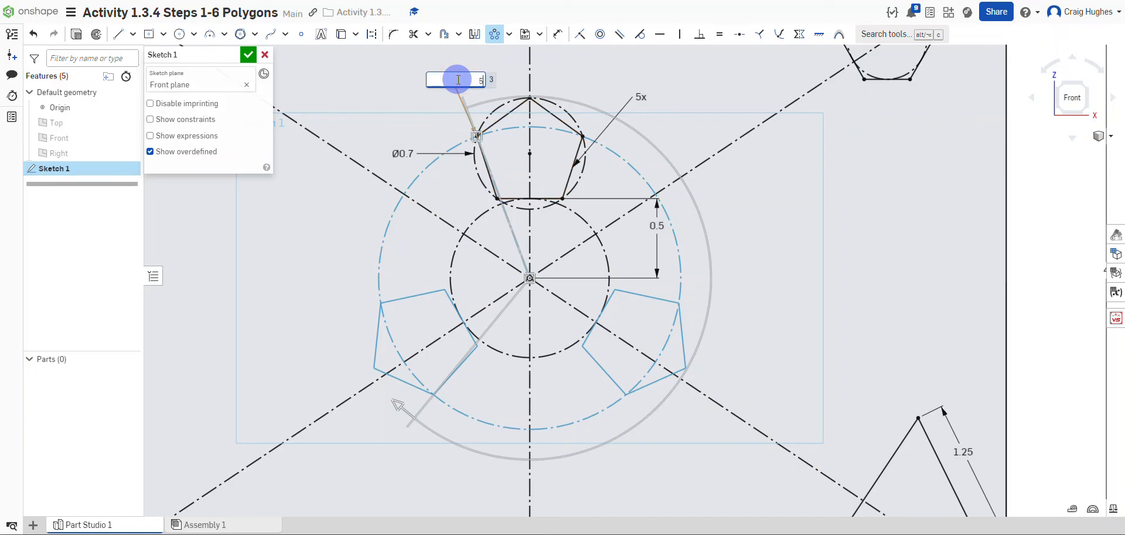
pyautogui.press('Return')
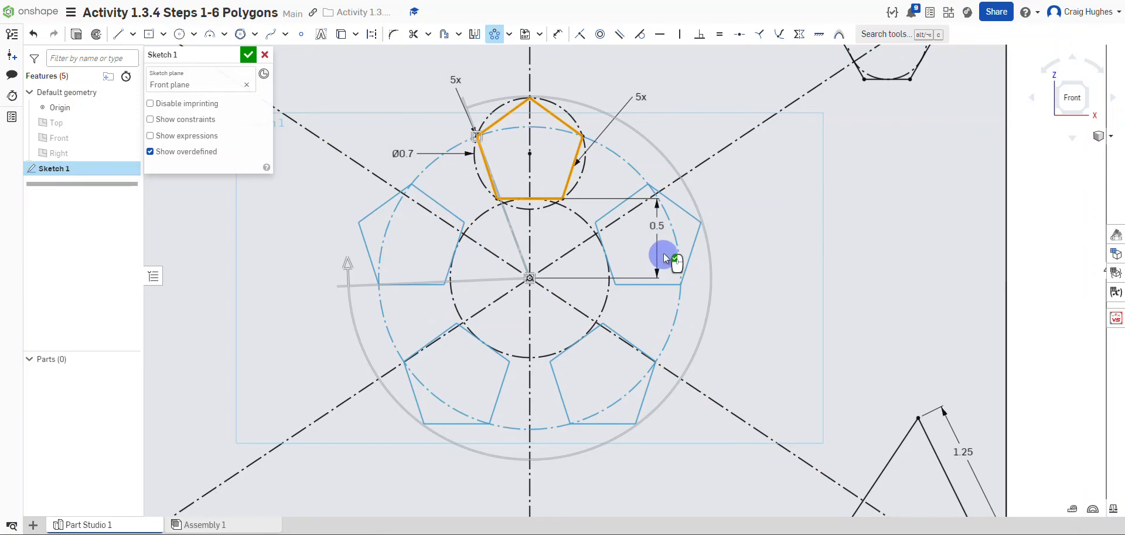
pyautogui.click(621, 274)
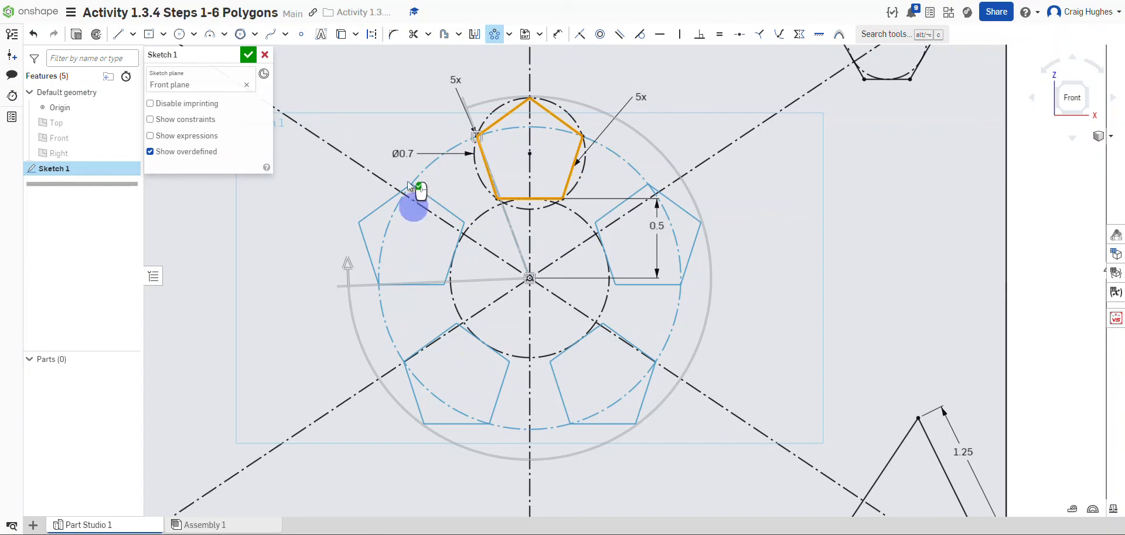
pyautogui.click(377, 79)
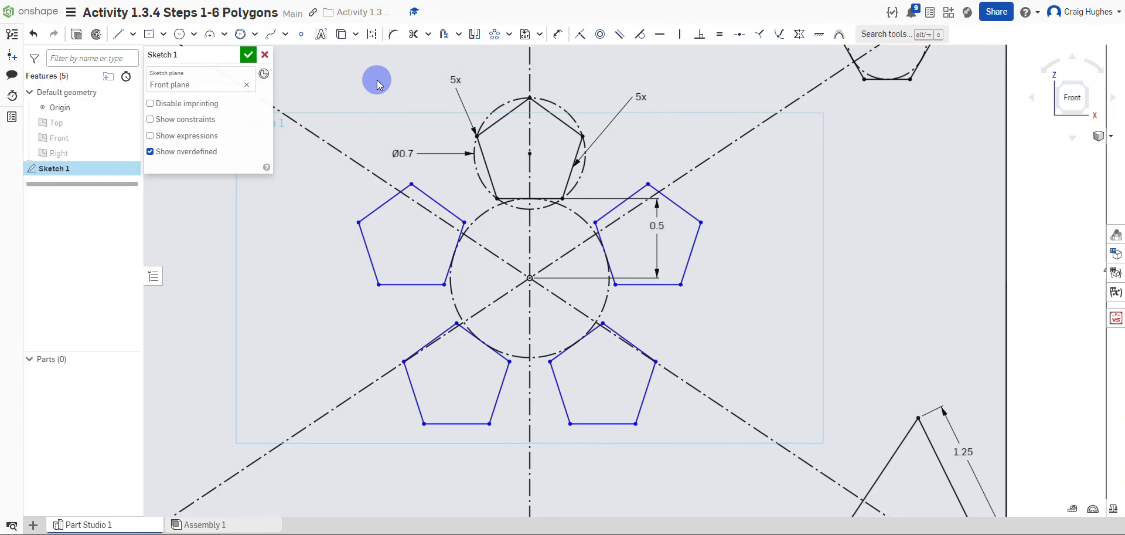
pyautogui.hotkey('ctrl', 'a')
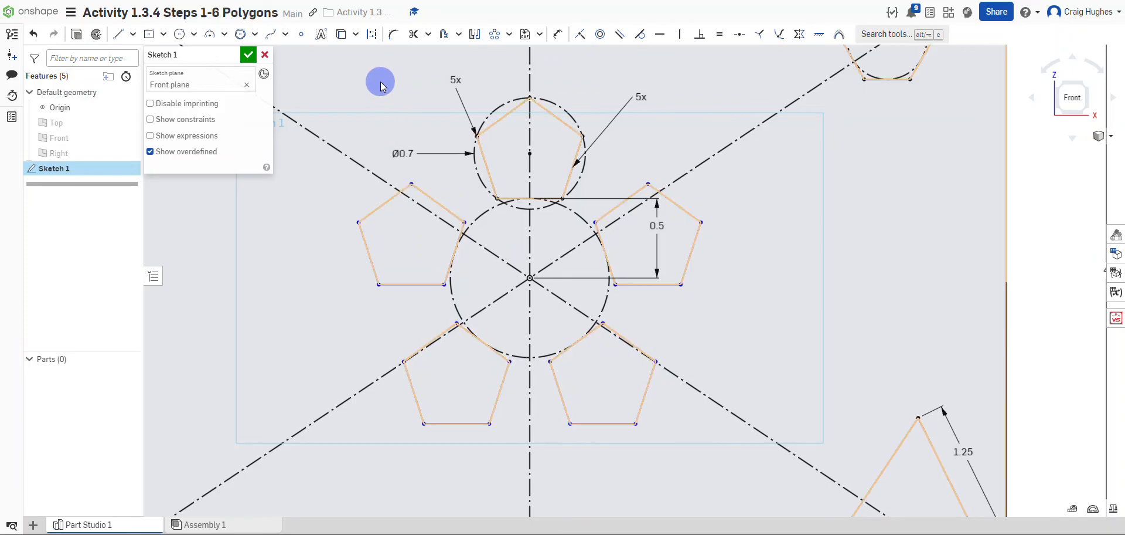
pyautogui.rightClick(380, 85)
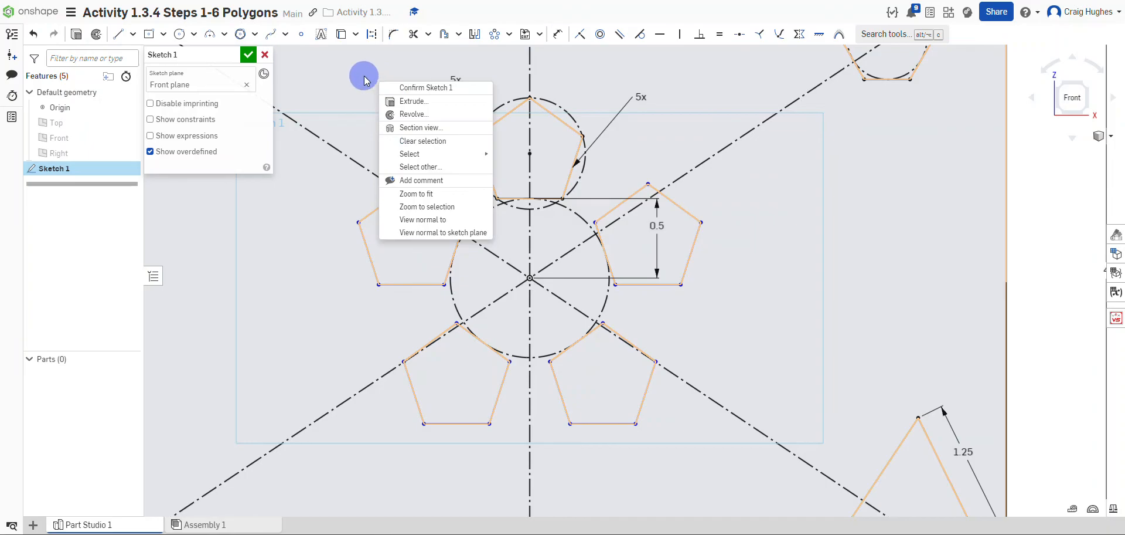
pyautogui.click(364, 88)
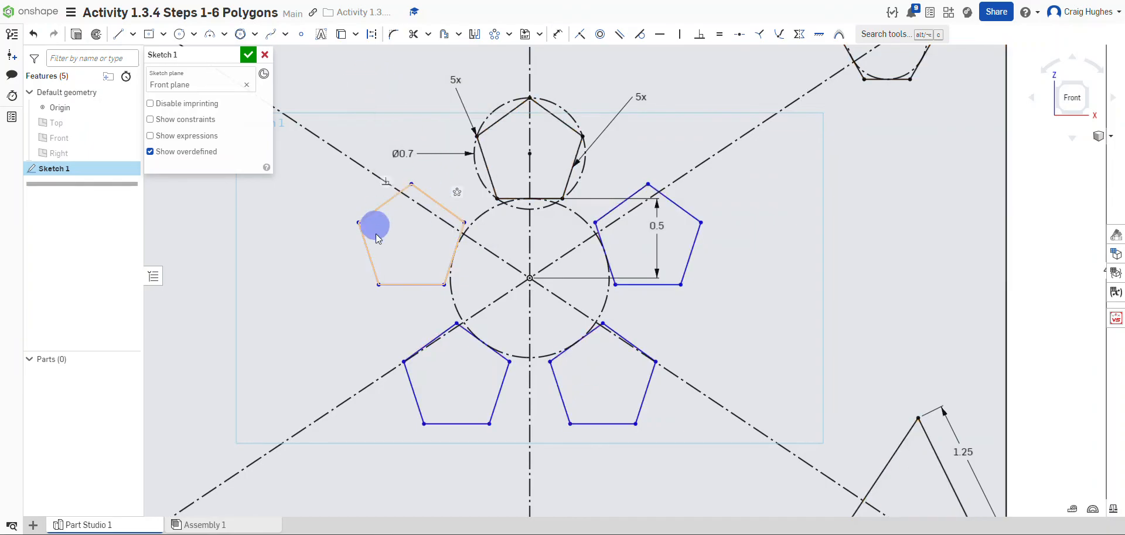
# - Move the under-defined pentagon copies and pull the pattern's centre point off the origin
pyautogui.moveTo(379, 206); pyautogui.dragTo(324, 173)
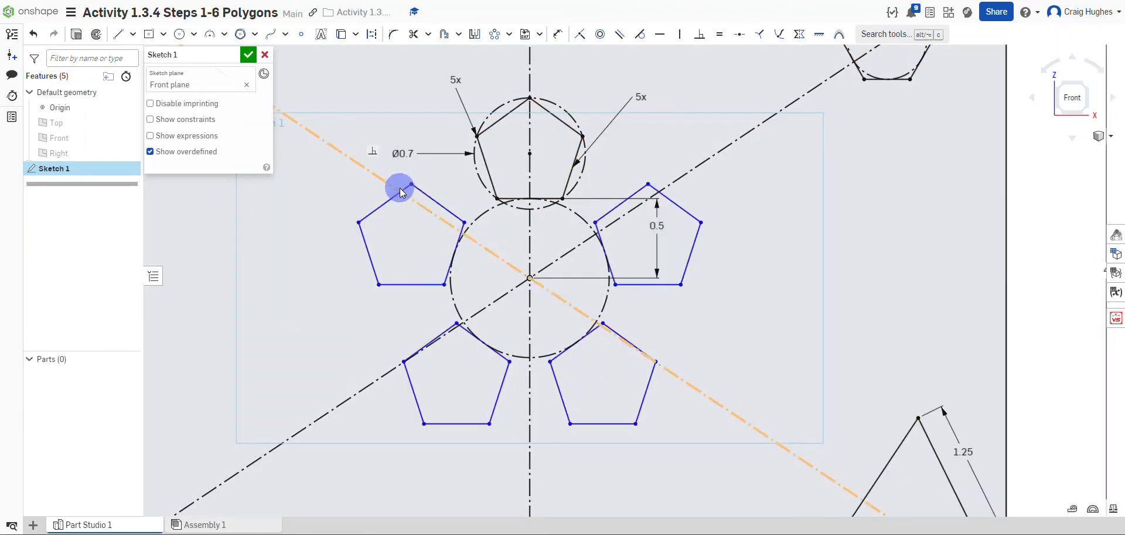
pyautogui.moveTo(401, 190); pyautogui.dragTo(487, 160)
pyautogui.moveTo(444, 285); pyautogui.dragTo(281, 329)
pyautogui.moveTo(564, 307)
pyautogui.mouseDown()
pyautogui.moveTo(542, 316)
pyautogui.moveTo(551, 322)
pyautogui.mouseUp()
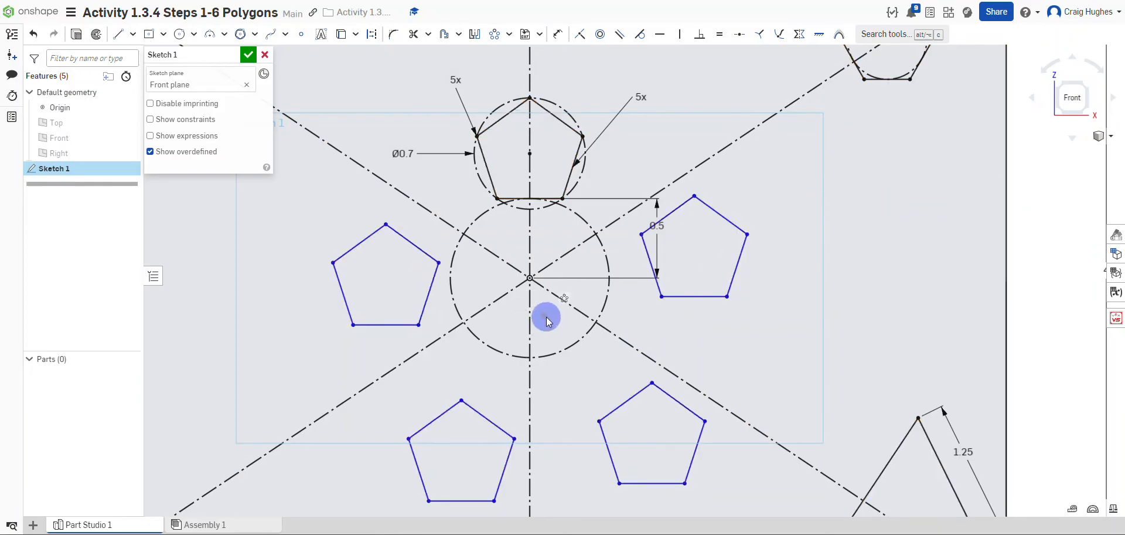
pyautogui.click(547, 317)
# - Constrain the circular pattern's centre point coincident with the origin
pyautogui.click(580, 34)
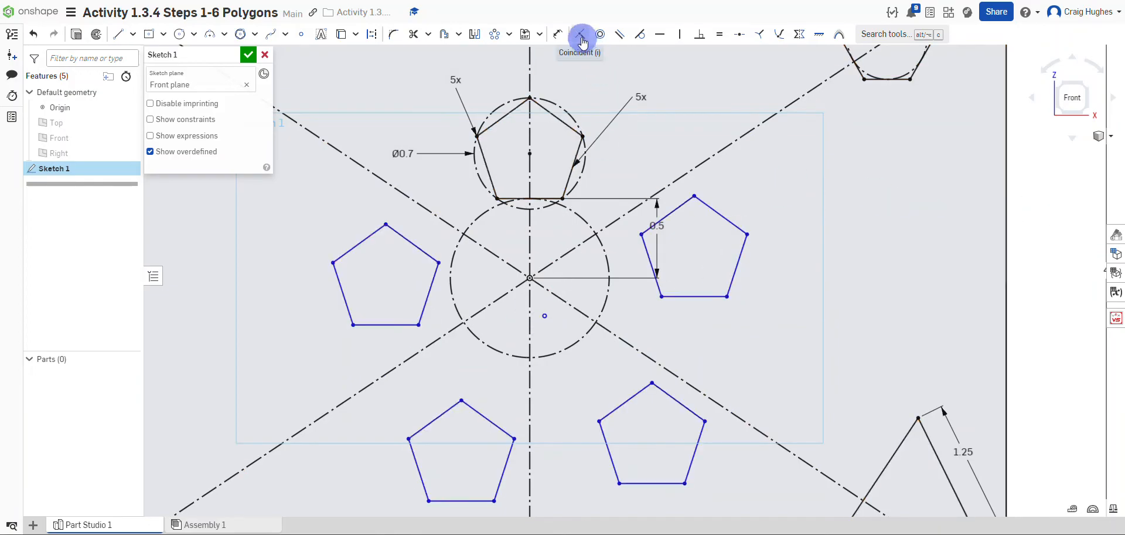
pyautogui.click(540, 337)
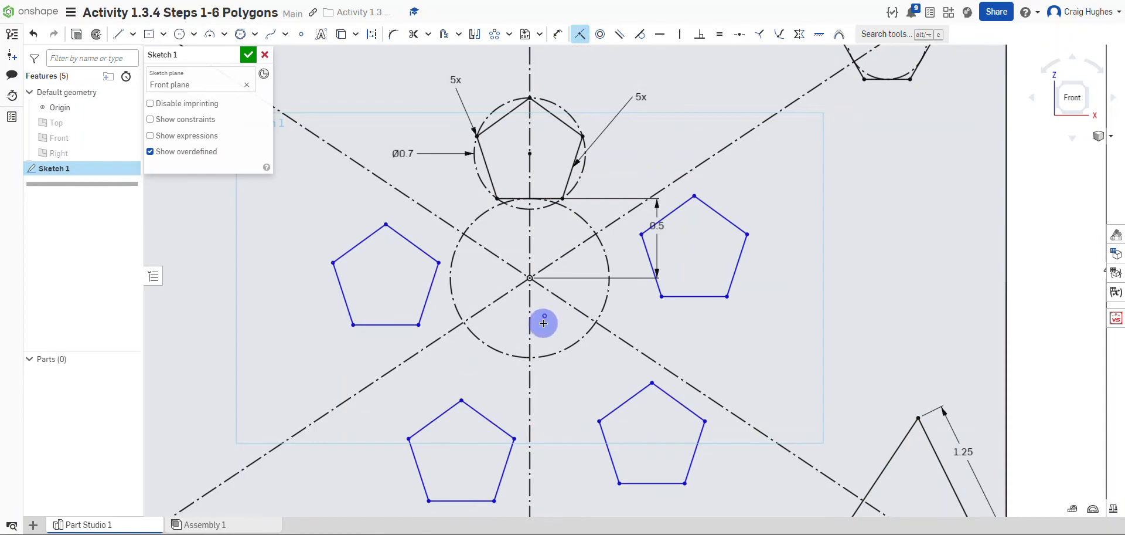
pyautogui.click(529, 279)
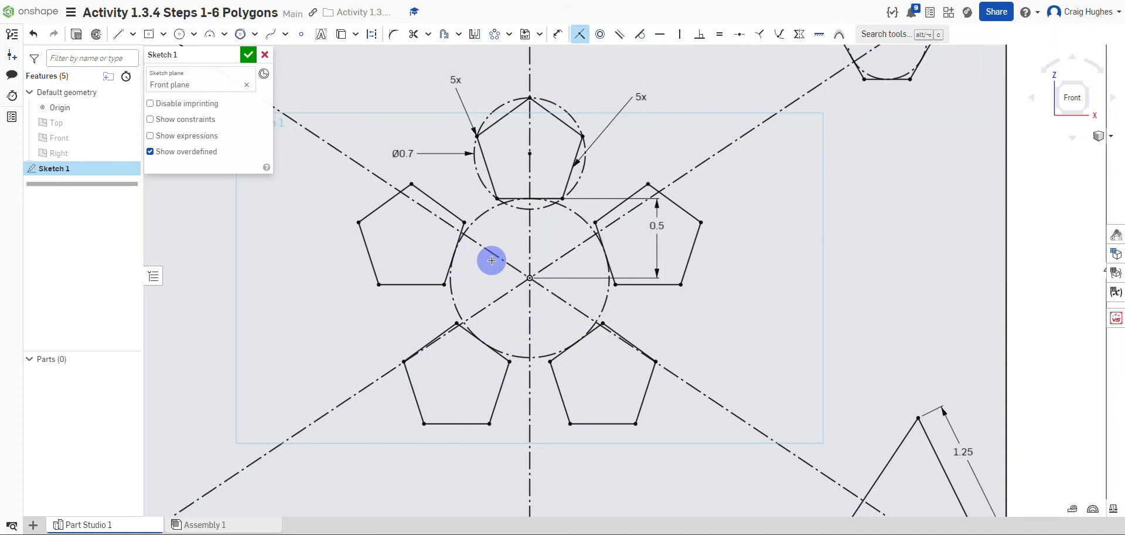
# - Start a linear pattern and include all six sides of the hexagon near the rectangle's upper right corner
pyautogui.scroll(-3, 474, 270)
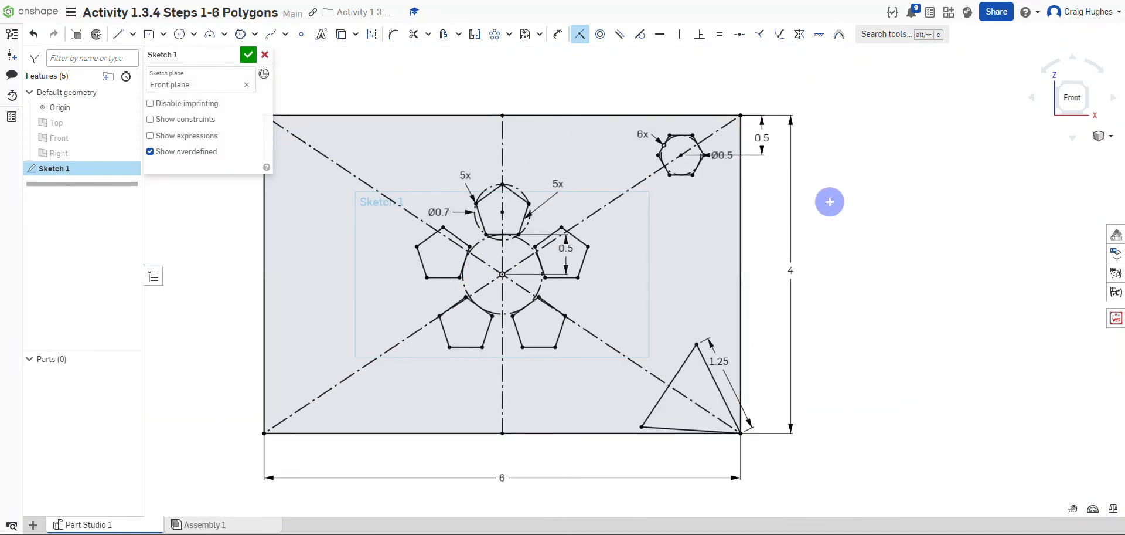
pyautogui.scroll(3, 738, 103)
pyautogui.moveTo(737, 111); pyautogui.dragTo(723, 87, button='middle')
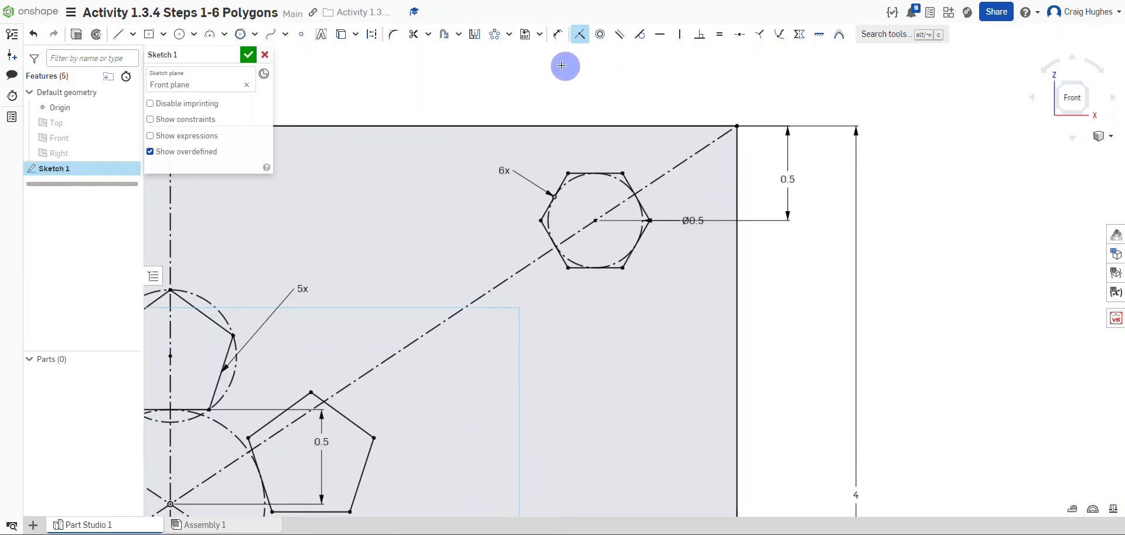
pyautogui.click(509, 34)
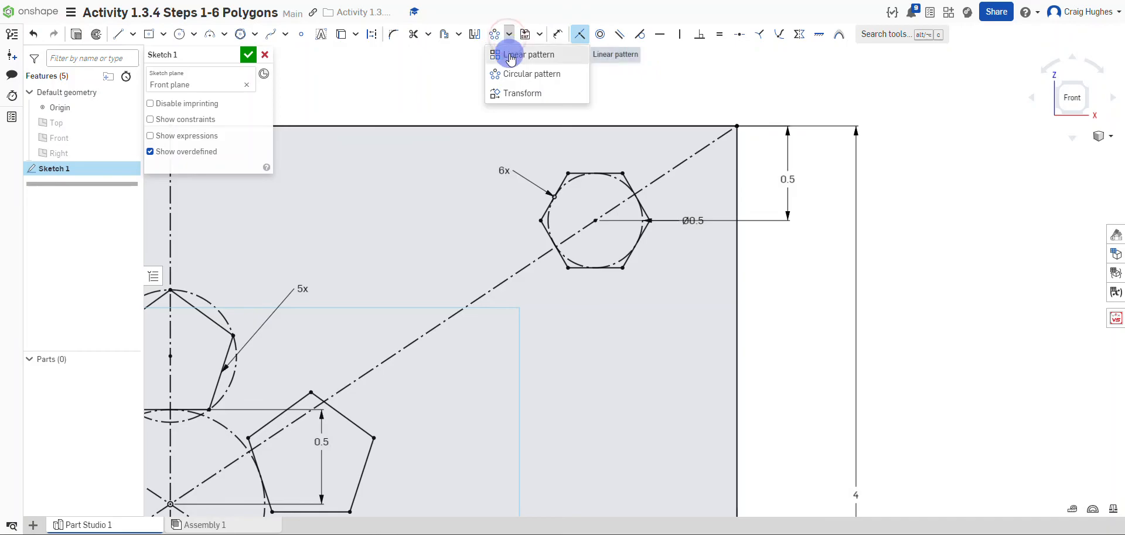
pyautogui.click(511, 56)
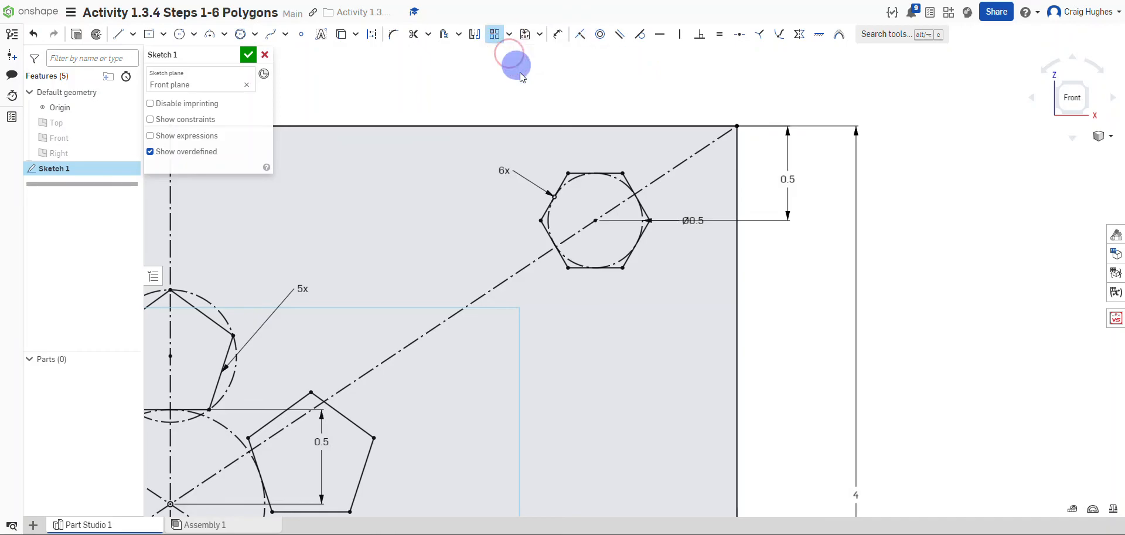
pyautogui.click(561, 181)
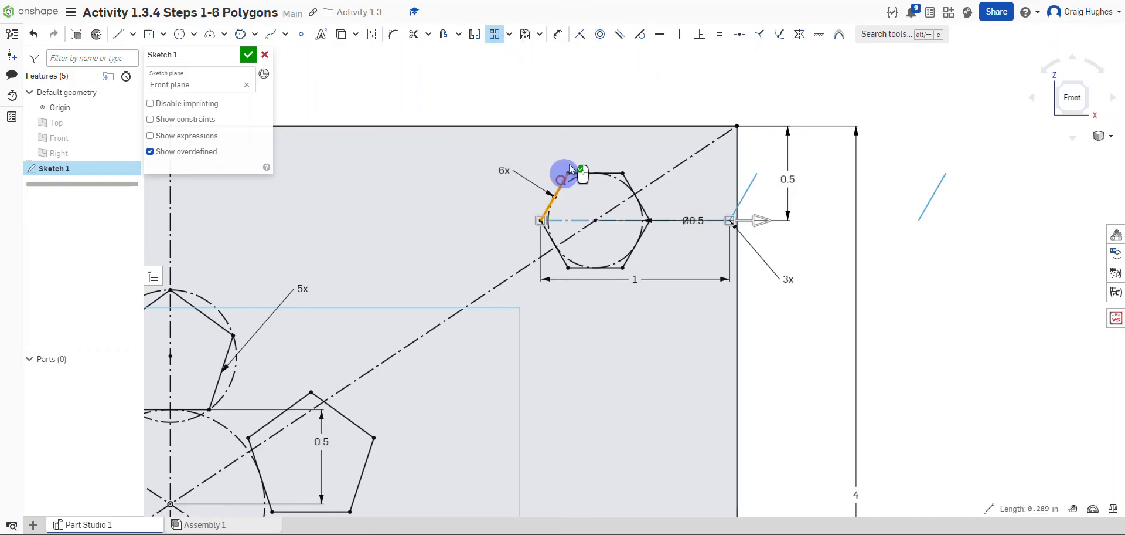
pyautogui.click(615, 174)
pyautogui.click(632, 187)
pyautogui.click(645, 234)
pyautogui.click(589, 268)
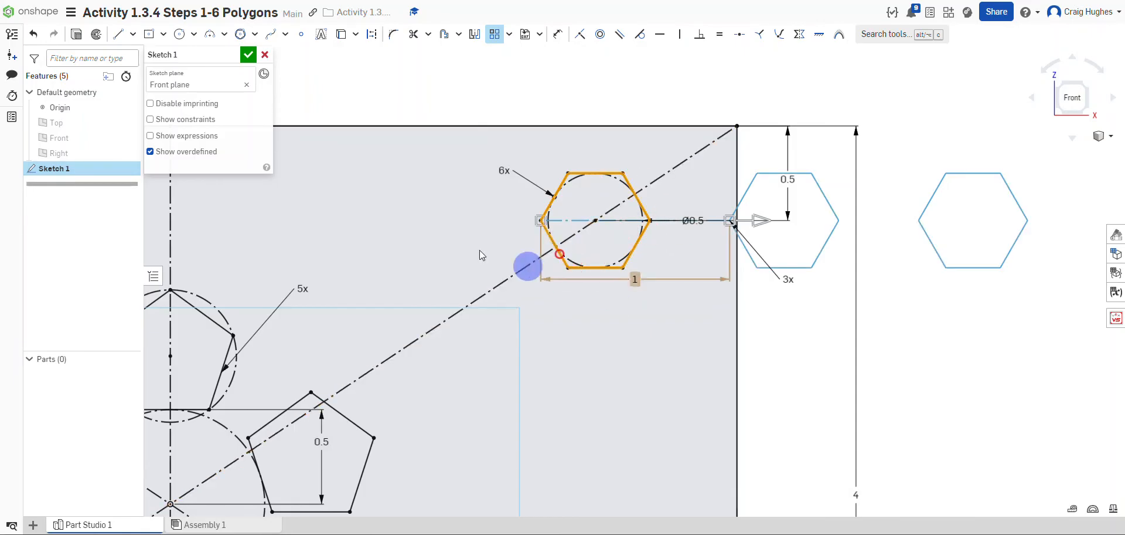
# - Direct the hexagon's linear pattern leftward and downward, forming a grid of 3 by 2 hexagons inside the rectangle
pyautogui.scroll(-3, 525, 269)
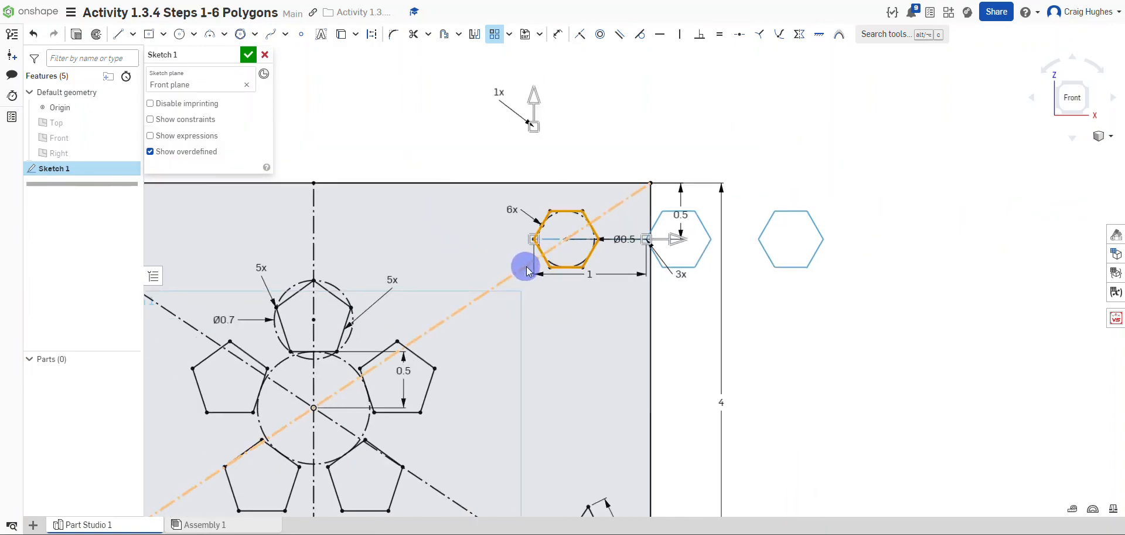
pyautogui.moveTo(441, 122); pyautogui.dragTo(477, 160, button='middle')
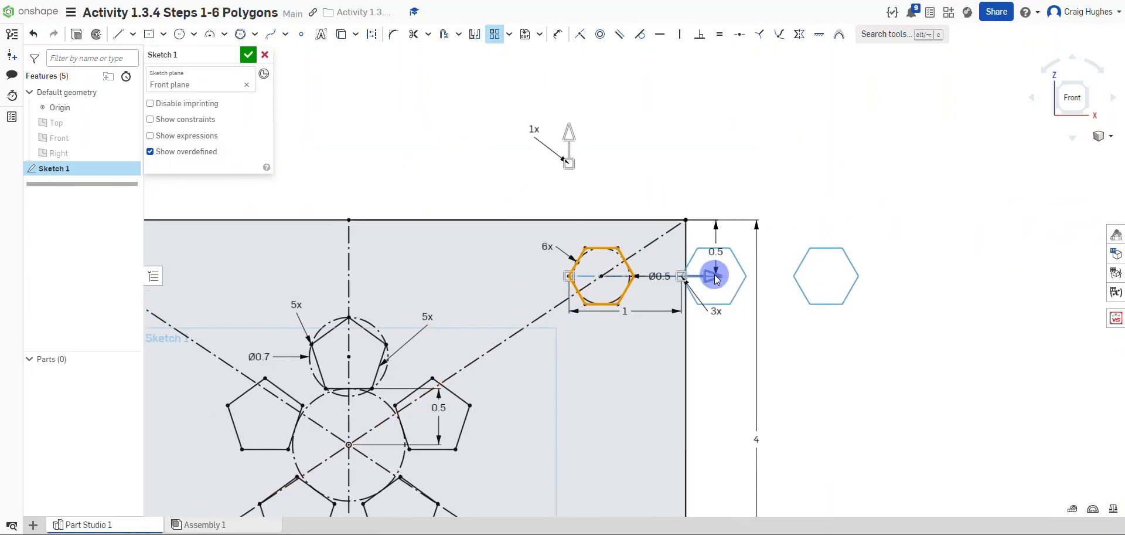
pyautogui.moveTo(716, 278); pyautogui.dragTo(511, 273)
pyautogui.moveTo(564, 153)
pyautogui.mouseDown()
pyautogui.moveTo(568, 131)
pyautogui.moveTo(566, 345)
pyautogui.mouseUp()
pyautogui.moveTo(446, 321); pyautogui.dragTo(469, 282, button='middle')
# - Tighten the hexagon pattern's horizontal spacing to about 0.764 in and apply the pattern
pyautogui.scroll(3, 468, 281)
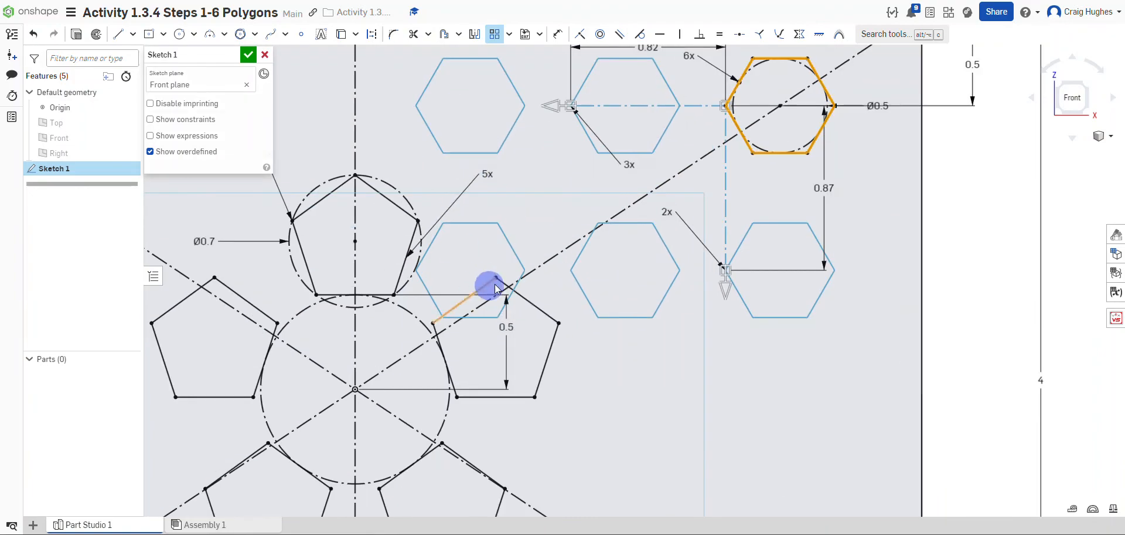
pyautogui.moveTo(570, 105); pyautogui.dragTo(584, 108)
pyautogui.scroll(-3, 508, 234)
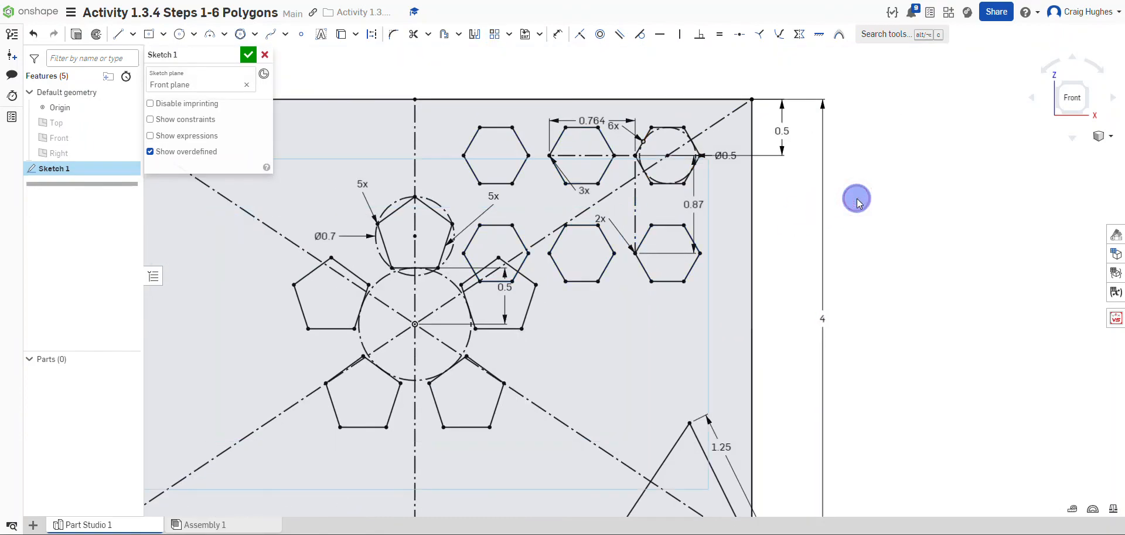
# - Delete all six sides of the lower left hexagon copy that overlaps the neighbouring pentagon
pyautogui.click(695, 185)
pyautogui.scroll(3, 495, 239)
pyautogui.click(499, 183)
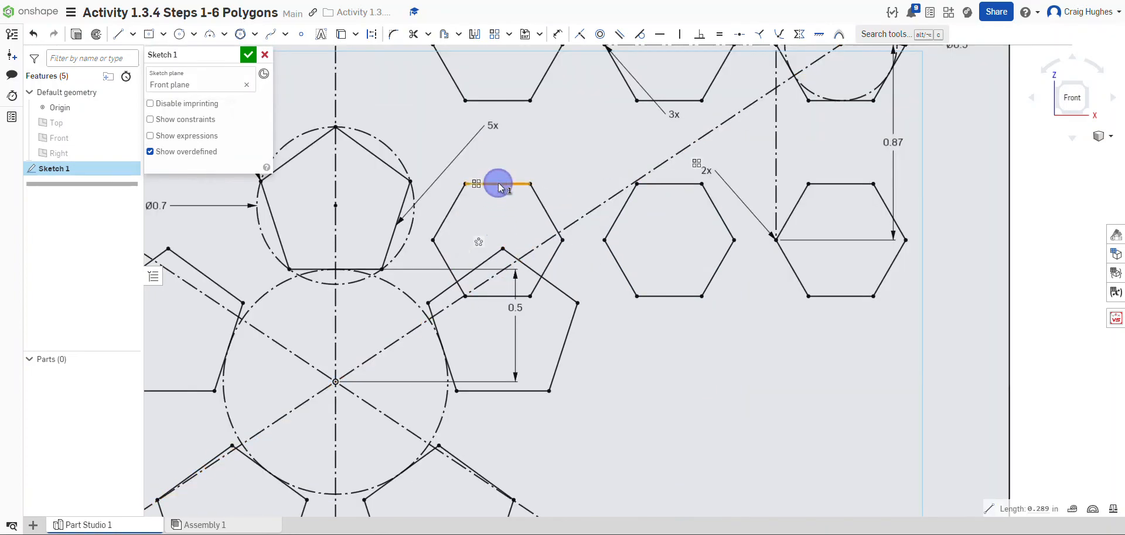
pyautogui.click(551, 261)
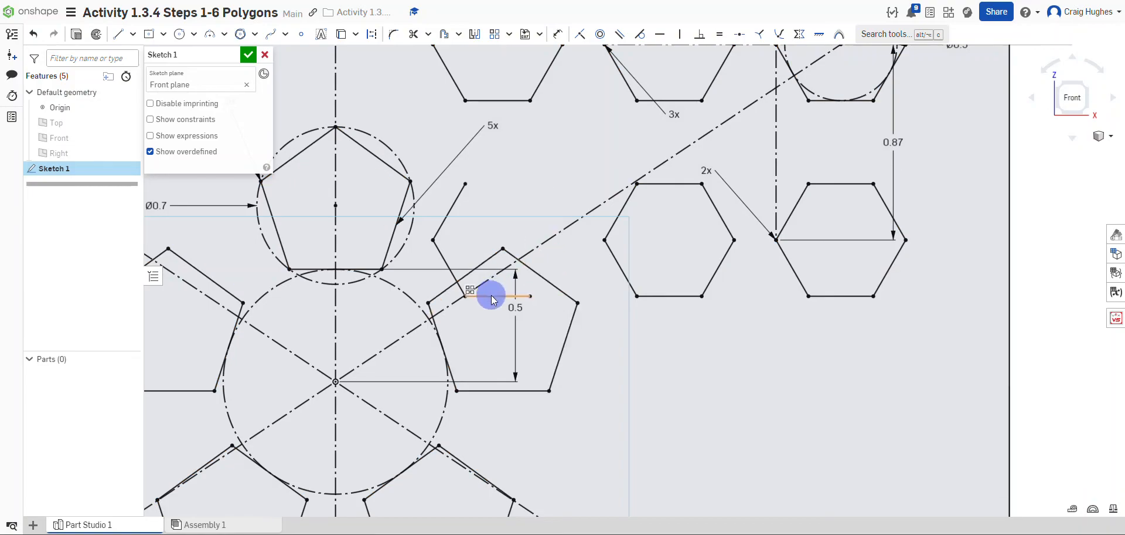
pyautogui.click(491, 296)
pyautogui.click(445, 259)
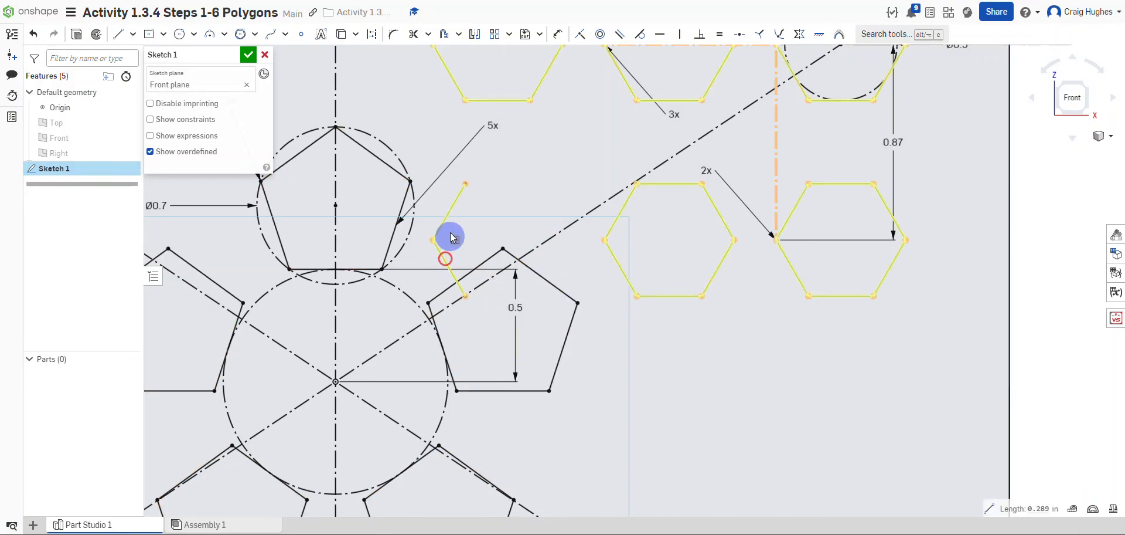
pyautogui.scroll(-5, 490, 198)
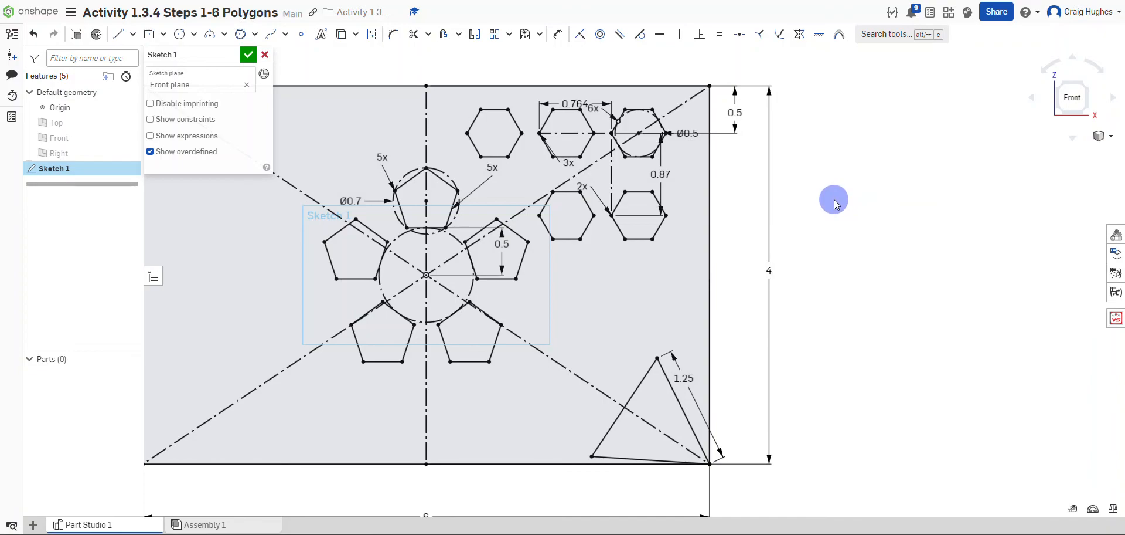
pyautogui.moveTo(792, 231)
pyautogui.mouseDown(button='middle')
pyautogui.moveTo(854, 139)
pyautogui.moveTo(848, 95)
pyautogui.mouseUp(button='middle')
pyautogui.scroll(5, 814, 238)
pyautogui.scroll(-2, 809, 234)
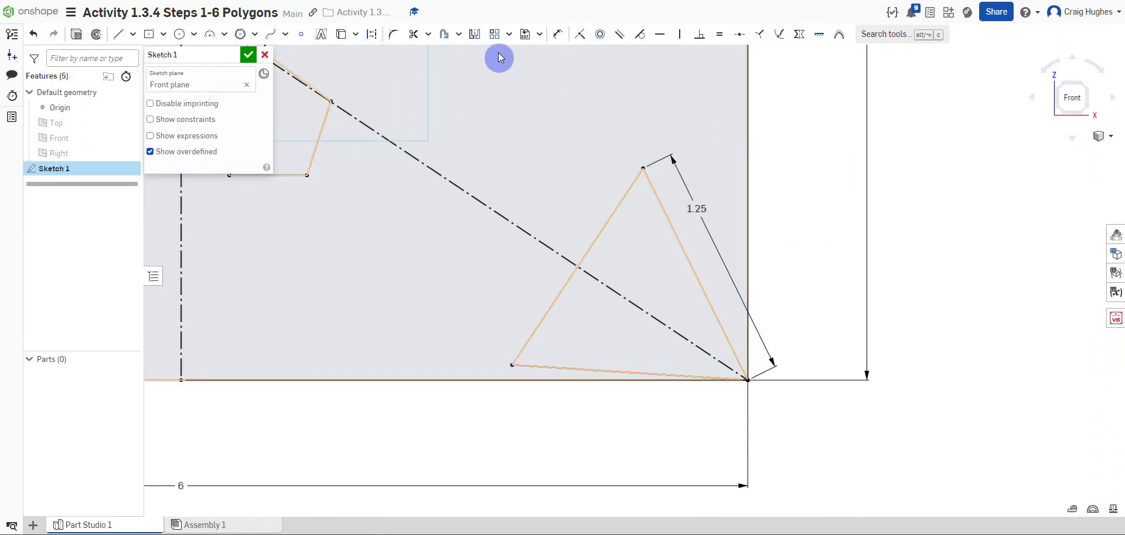
pyautogui.click(494, 33)
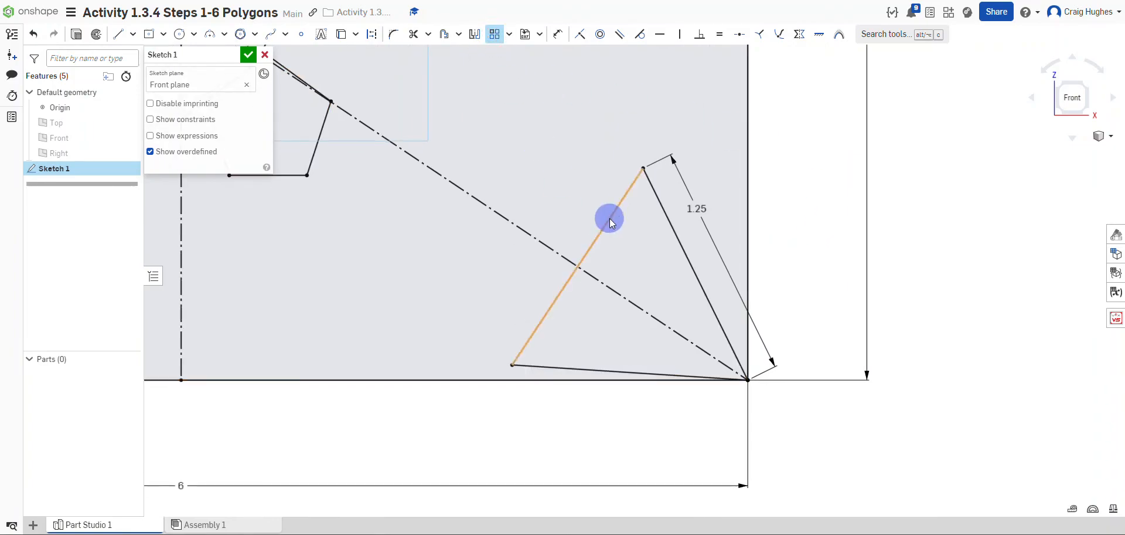
pyautogui.click(659, 374)
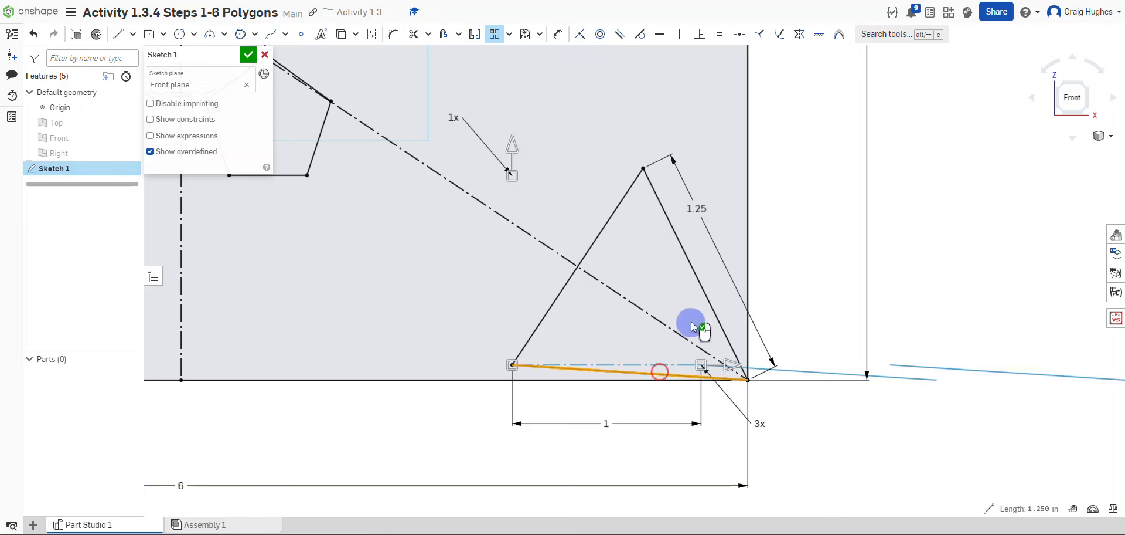
pyautogui.click(704, 306)
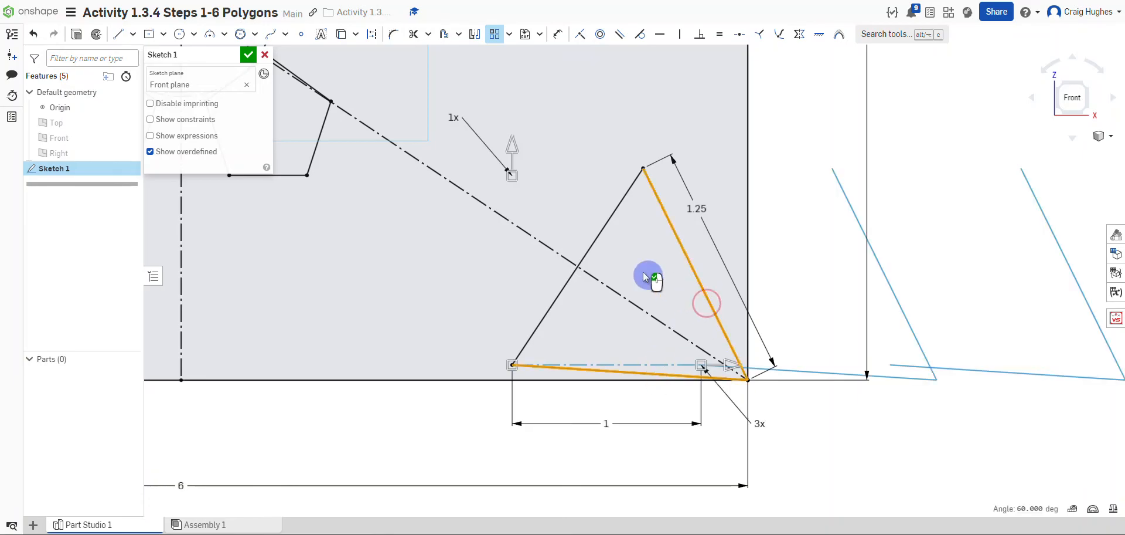
pyautogui.click(601, 238)
pyautogui.scroll(-3, 592, 273)
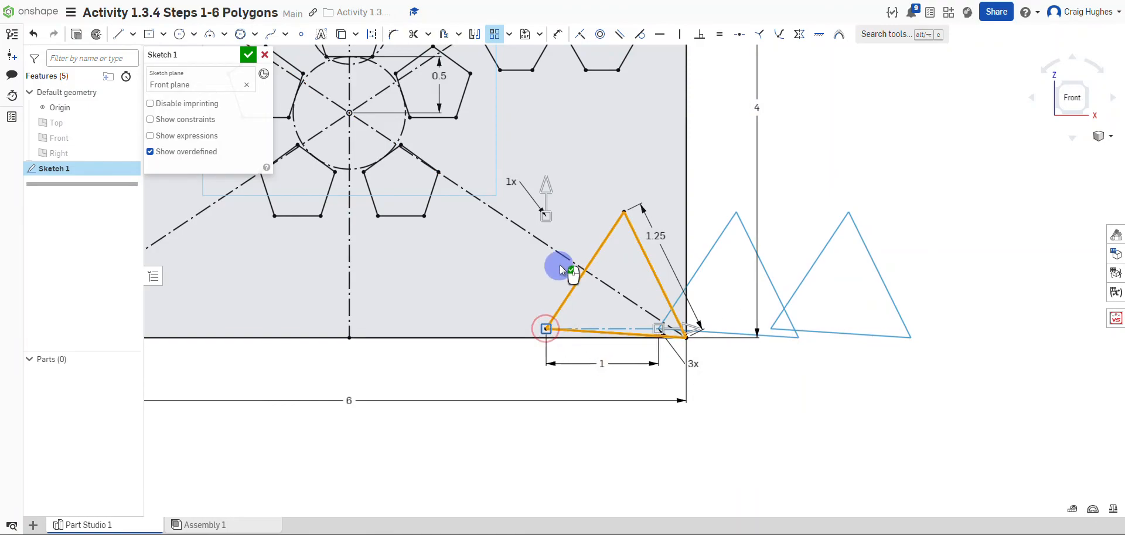
pyautogui.moveTo(655, 329); pyautogui.dragTo(487, 291)
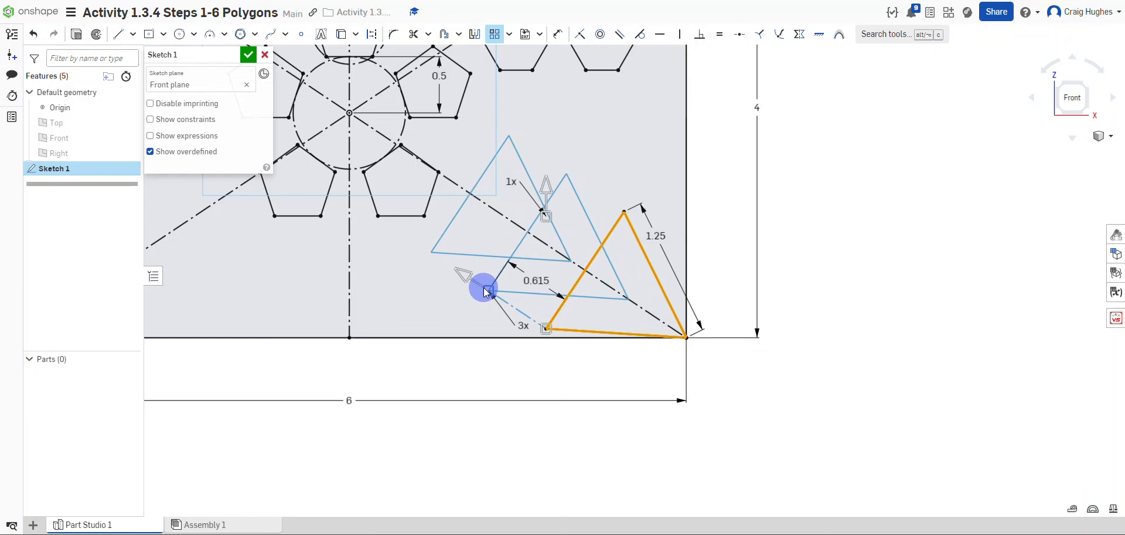
pyautogui.scroll(10, 624, 321)
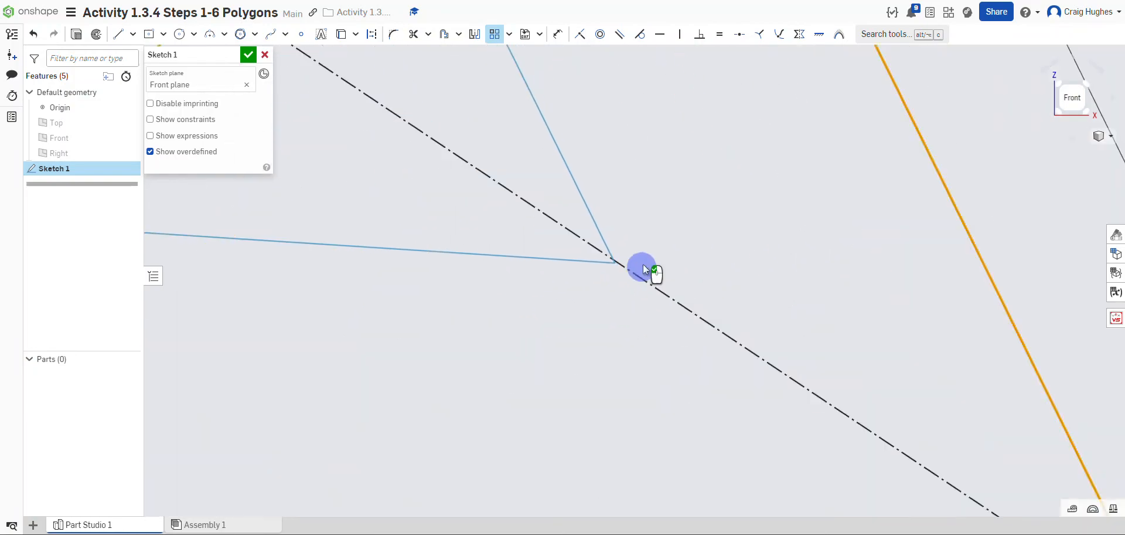
pyautogui.scroll(3, 573, 284)
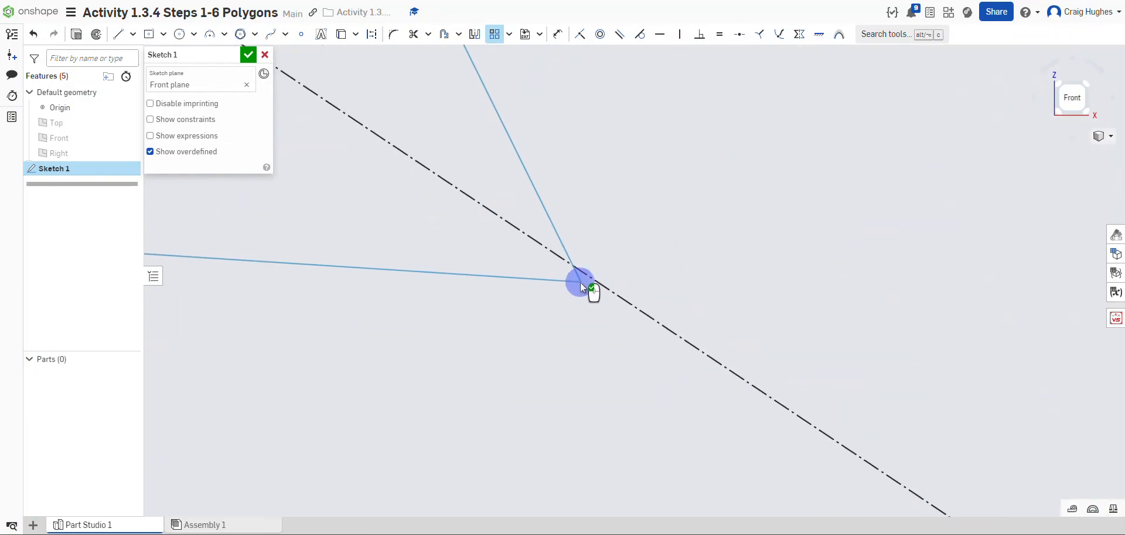
pyautogui.scroll(-3, 585, 287)
pyautogui.scroll(-5, 585, 290)
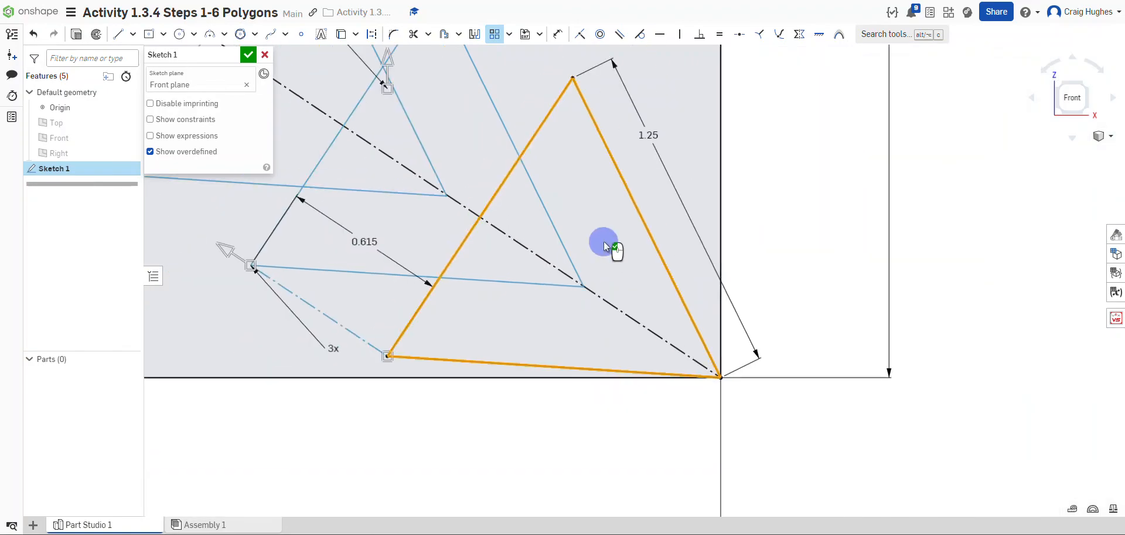
pyautogui.scroll(-5, 667, 265)
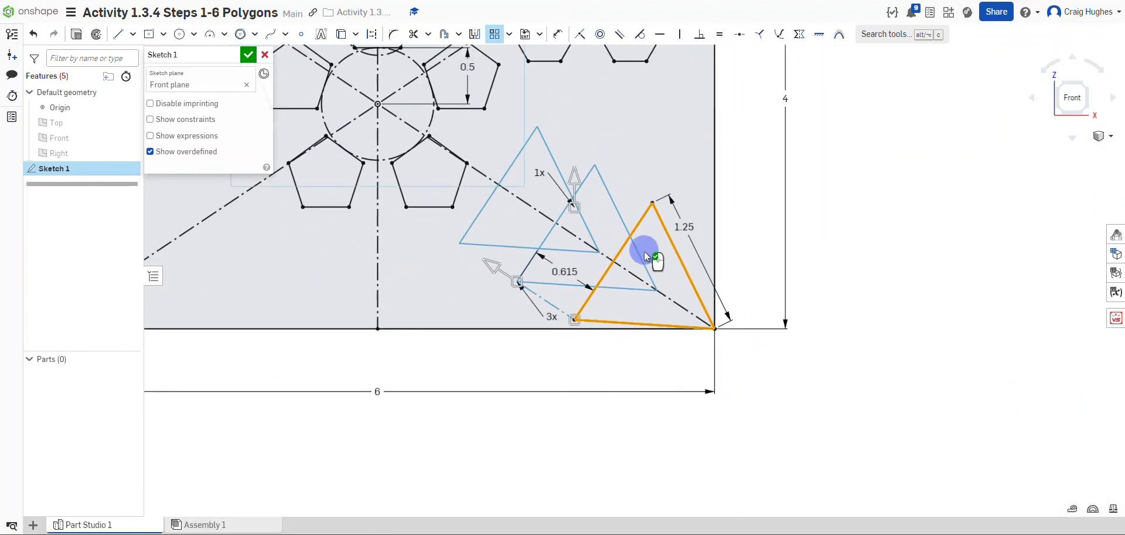
pyautogui.click(752, 189)
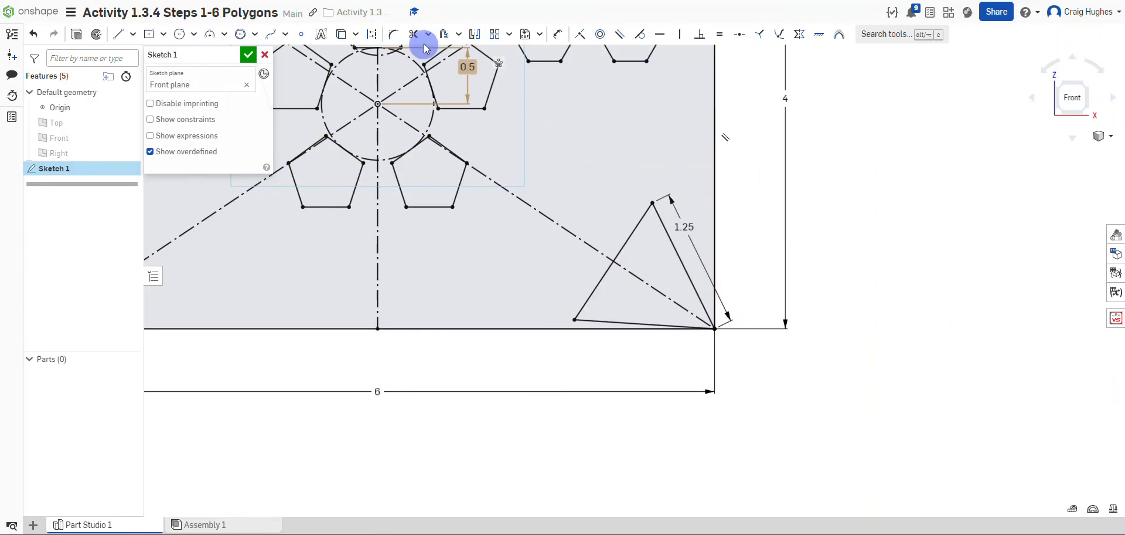
# - Start a linear pattern of the triangle's three sides, based at its vertex on the rectangle's lower right corner
pyautogui.click(496, 36)
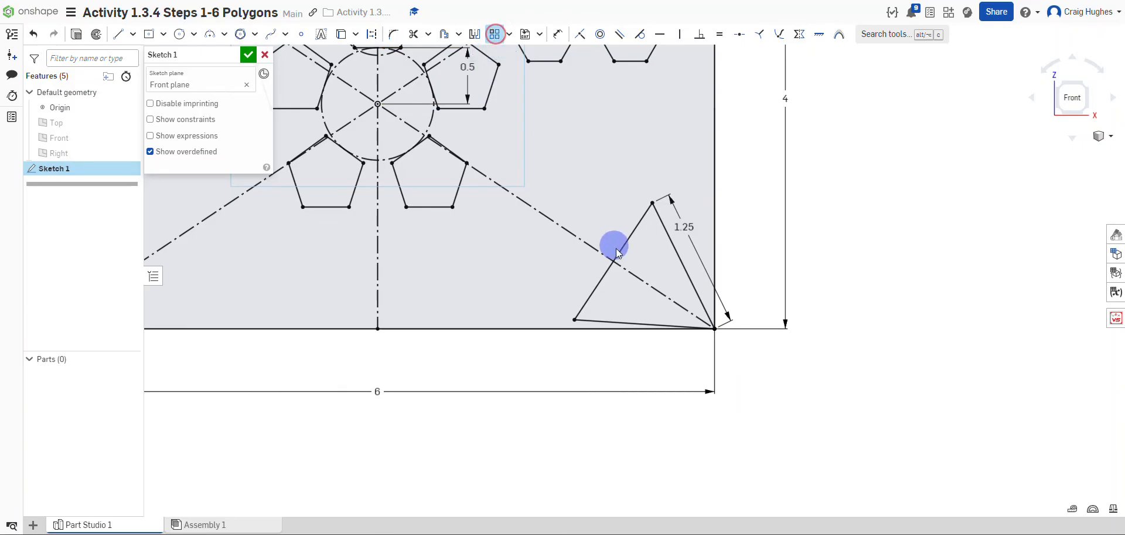
pyautogui.click(693, 283)
pyautogui.click(716, 329)
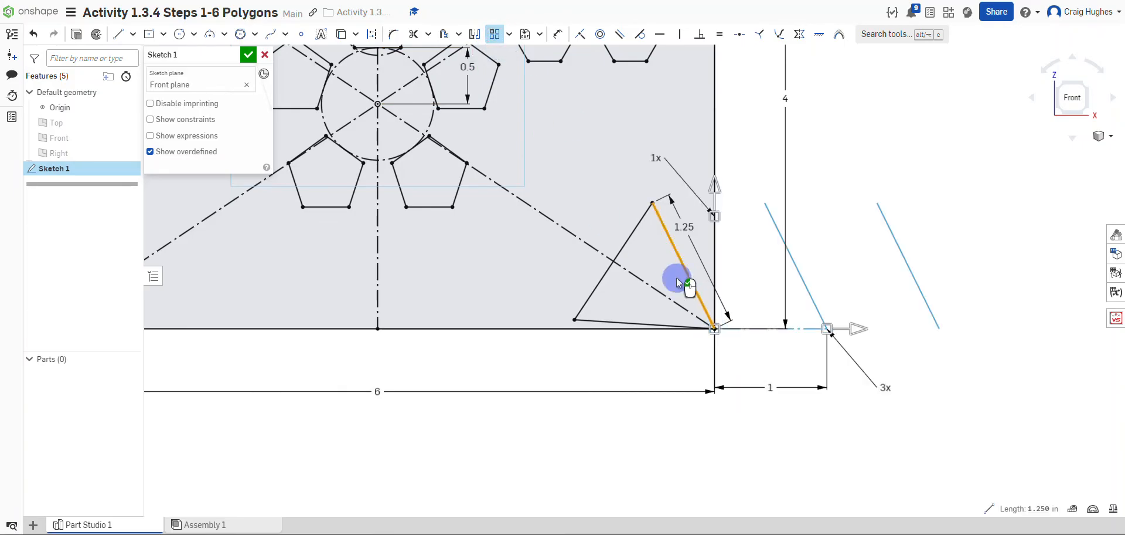
pyautogui.click(645, 324)
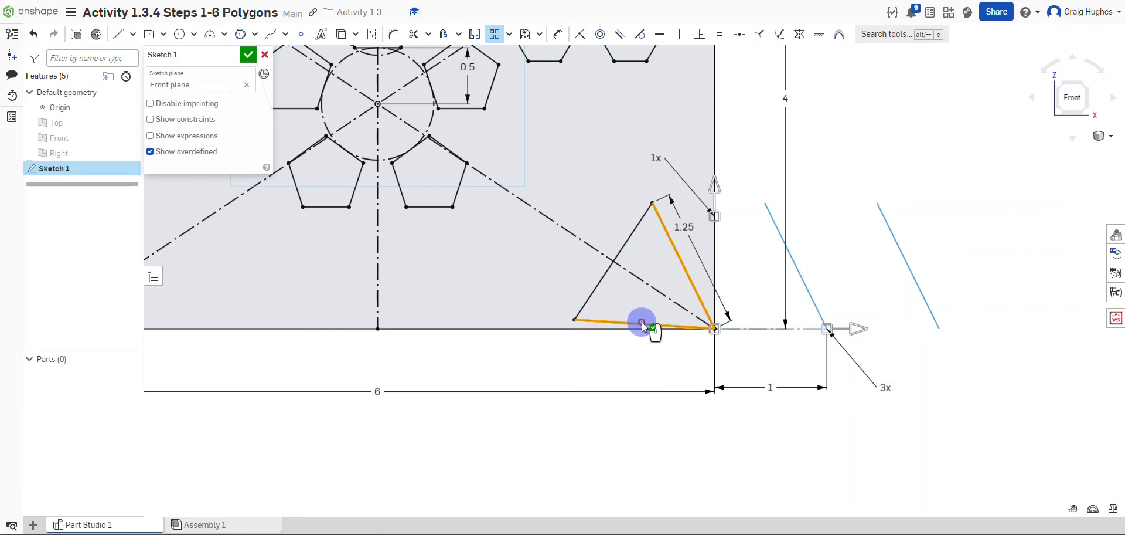
pyautogui.click(604, 281)
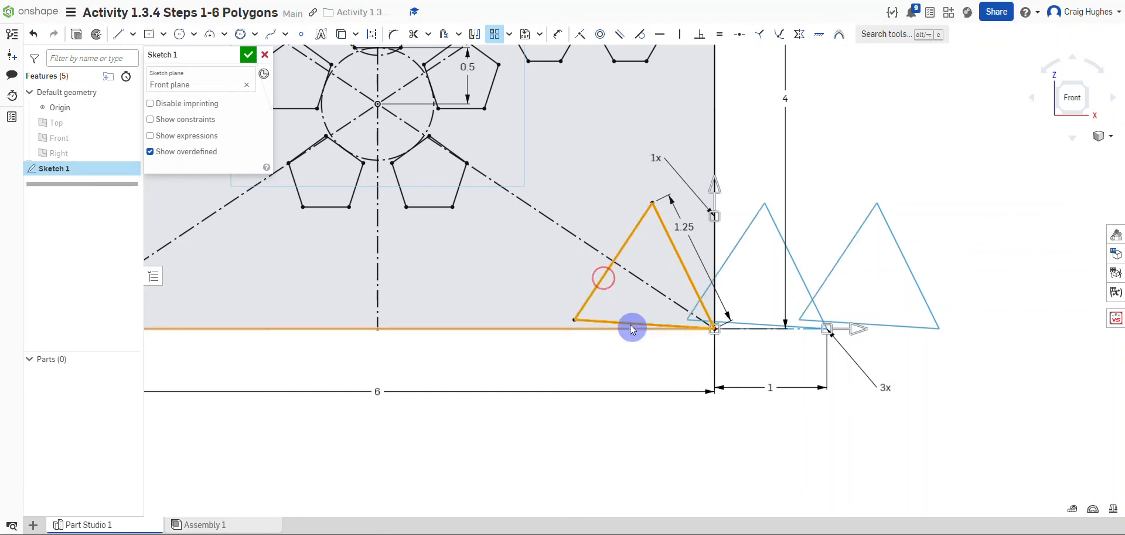
# - Aim the triangle pattern up and left along the diagonal construction line and set its instance count to 6
pyautogui.moveTo(826, 328); pyautogui.dragTo(687, 314)
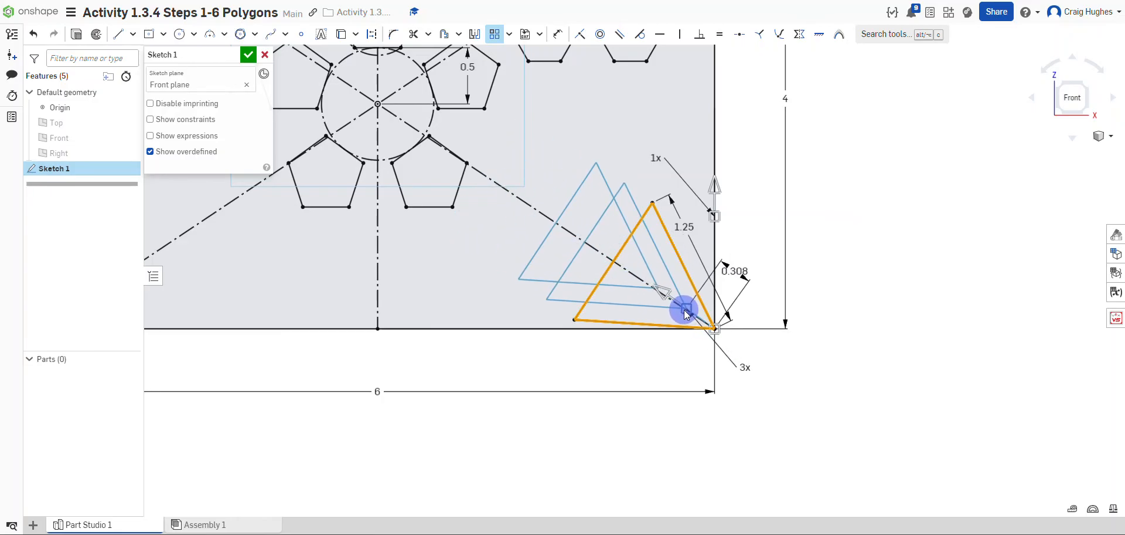
pyautogui.click(748, 367)
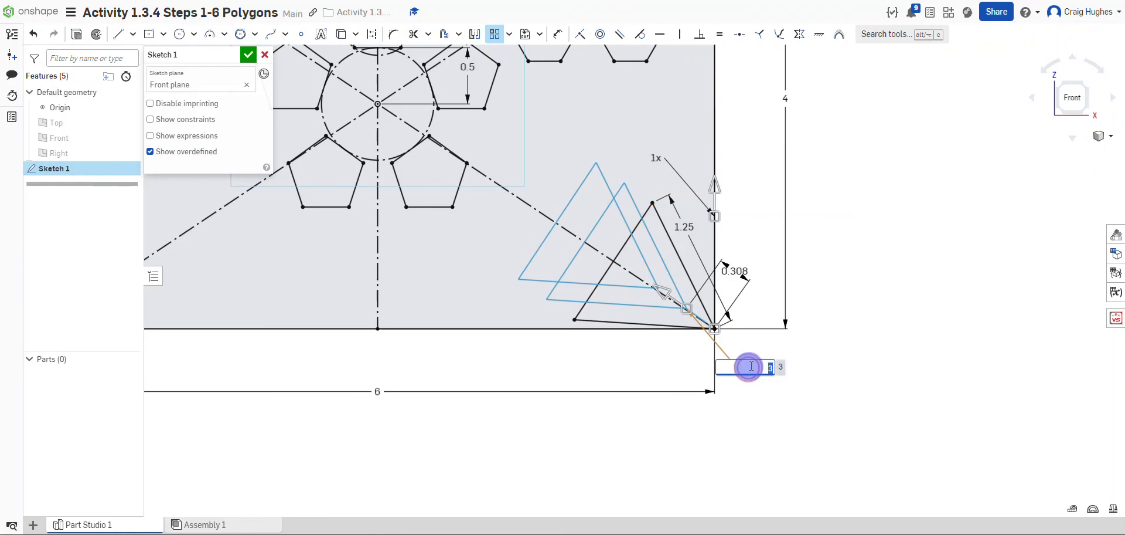
pyautogui.press('Return')
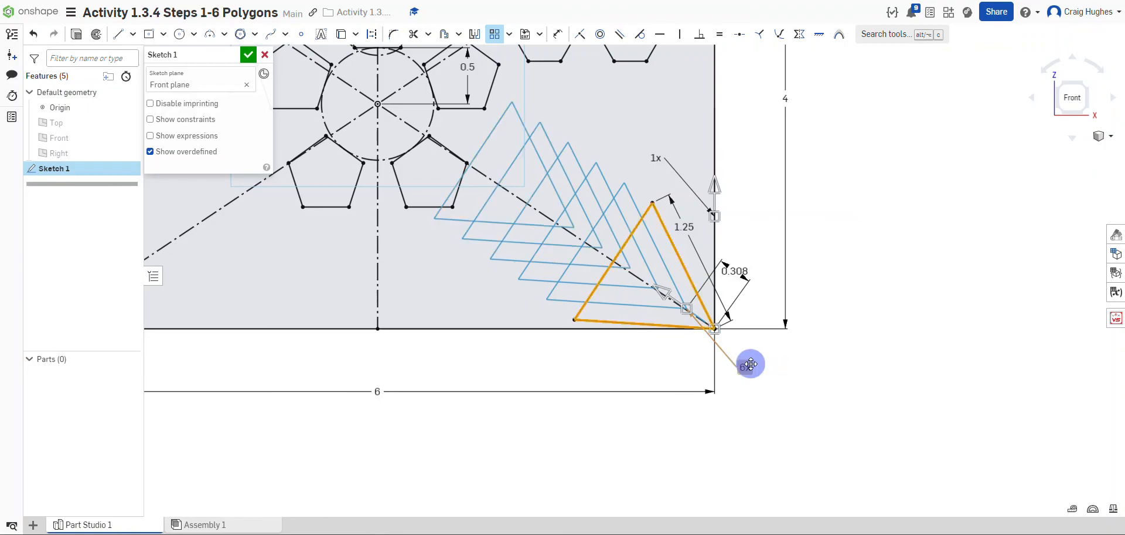
# - Adjust the triangle pattern's spacing to about 0.275 in, align its direction point with the diagonal, and apply the pattern
pyautogui.moveTo(687, 311); pyautogui.dragTo(690, 313)
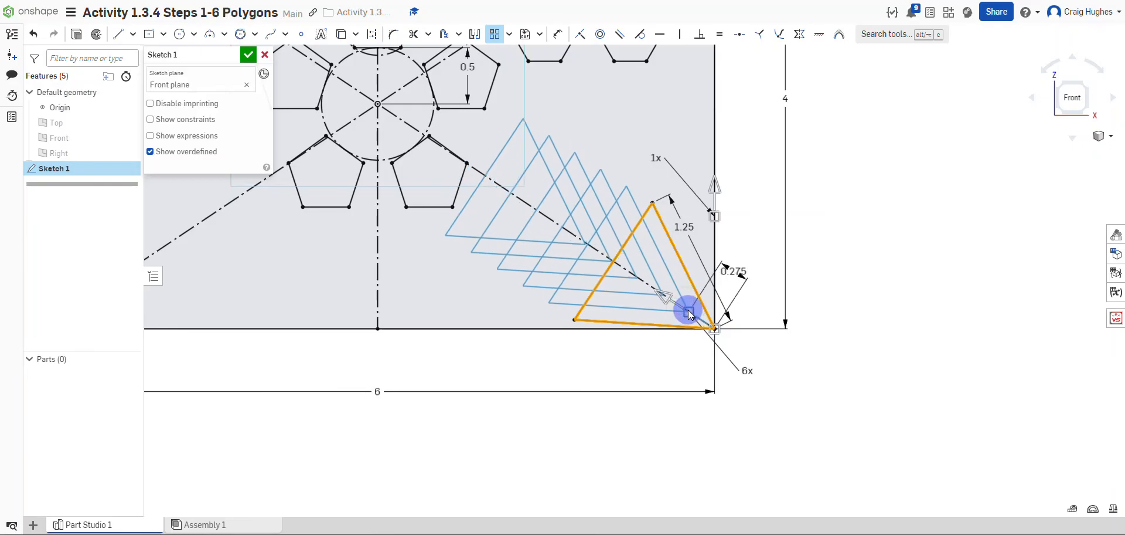
pyautogui.scroll(8, 689, 314)
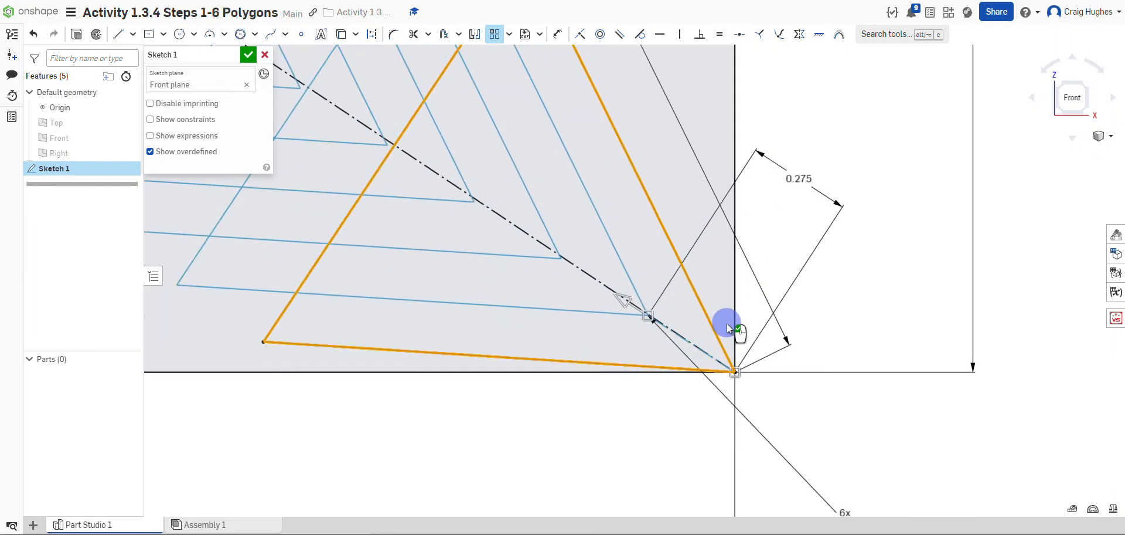
pyautogui.scroll(5, 665, 302)
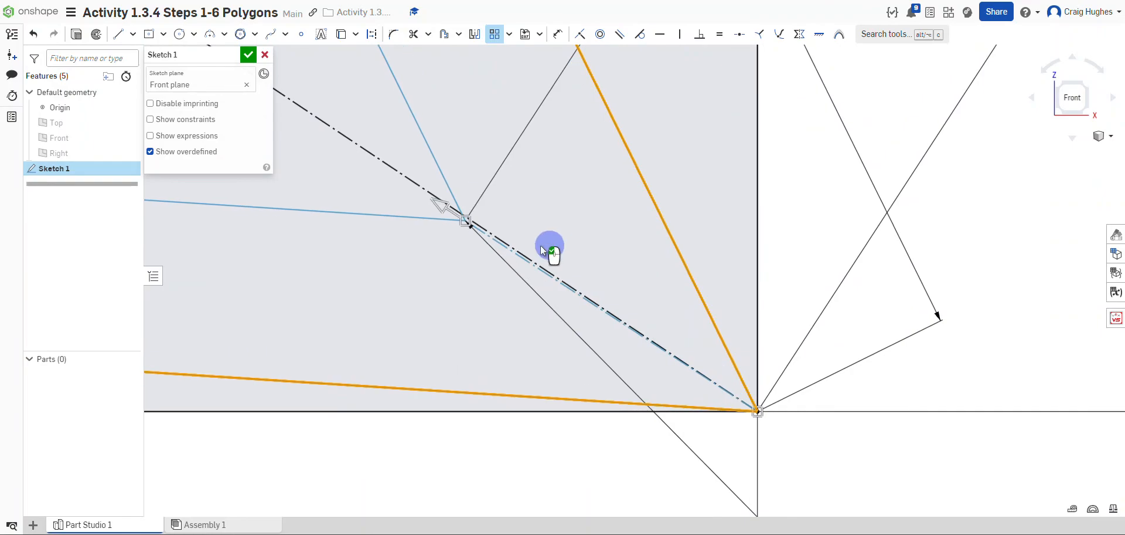
pyautogui.moveTo(471, 229); pyautogui.dragTo(472, 225)
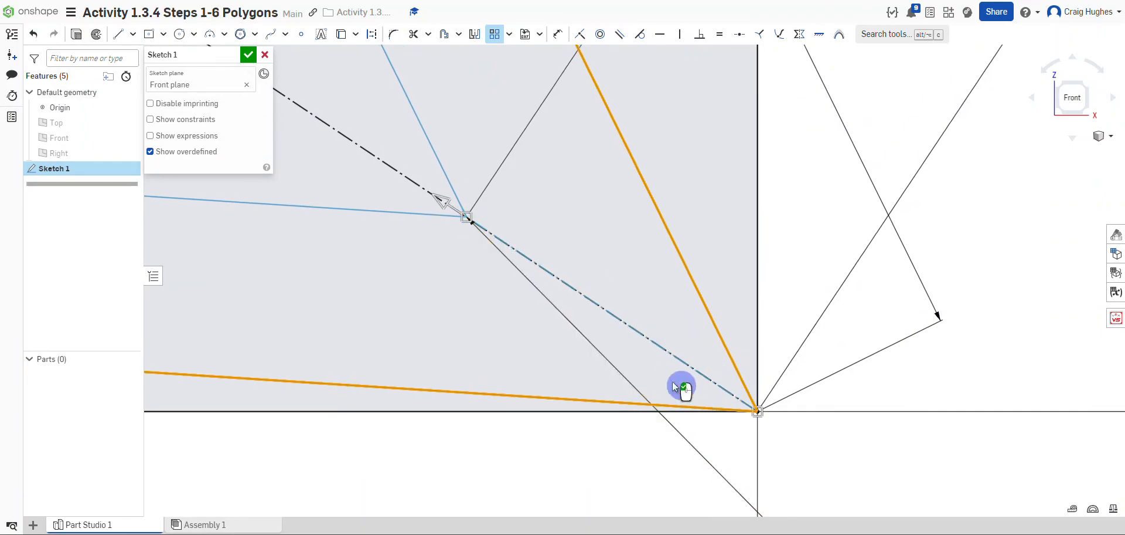
pyautogui.scroll(-10, 544, 317)
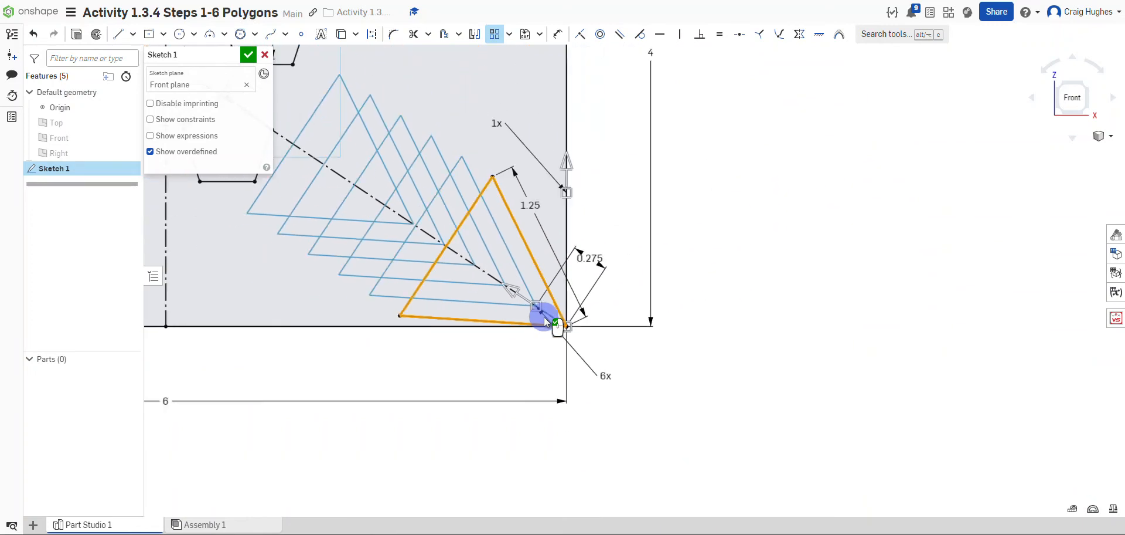
pyautogui.scroll(-5, 604, 311)
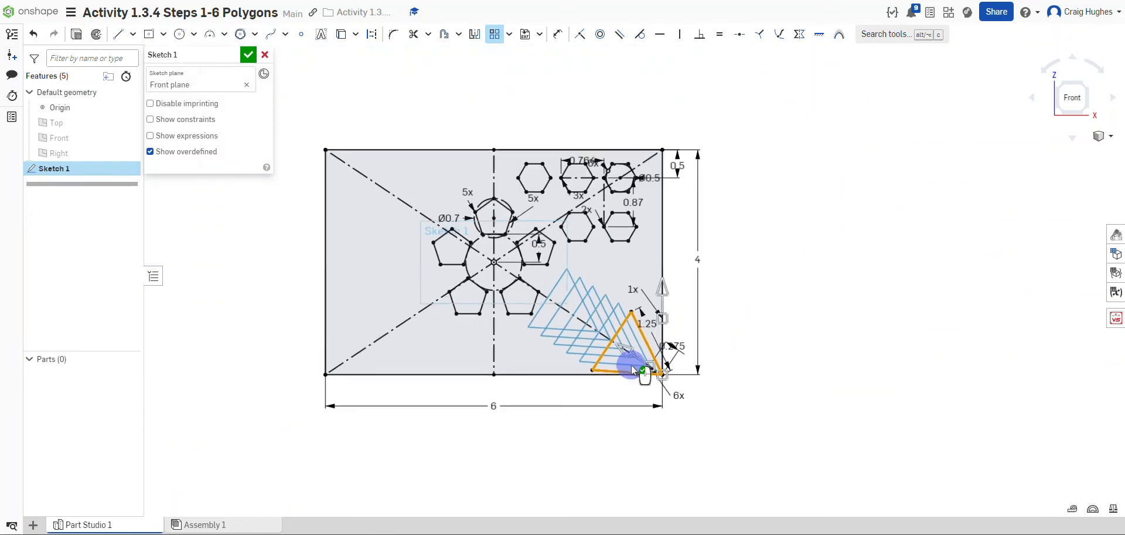
pyautogui.scroll(2, 661, 267)
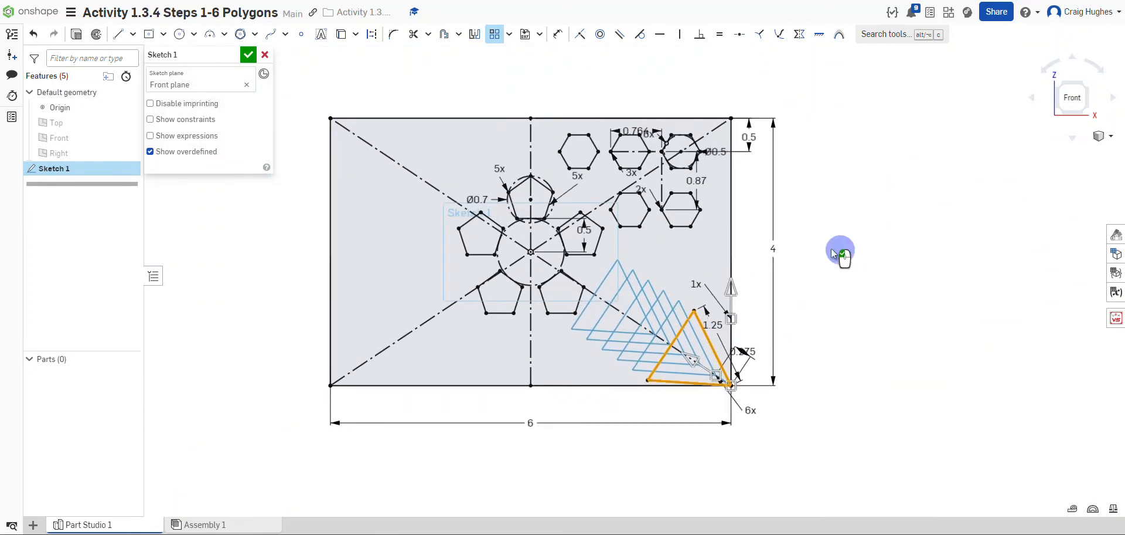
pyautogui.click(819, 248)
pyautogui.scroll(4, 708, 398)
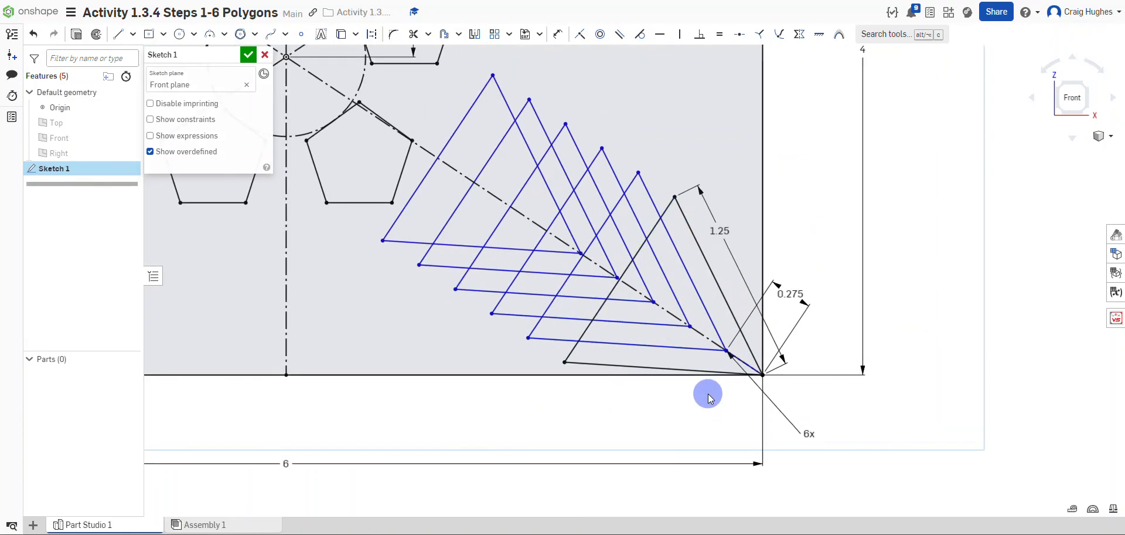
pyautogui.scroll(6, 698, 346)
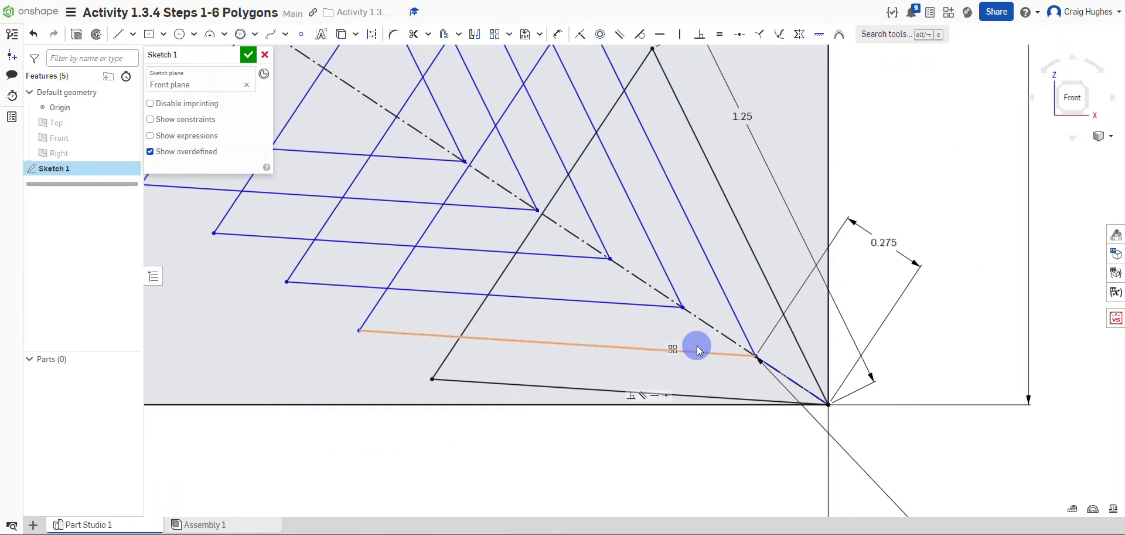
# - Constrain the first triangle copy's lower right vertex coincident with the diagonal construction line and finish the sketch
pyautogui.scroll(-2, 489, 382)
pyautogui.scroll(-3, 668, 358)
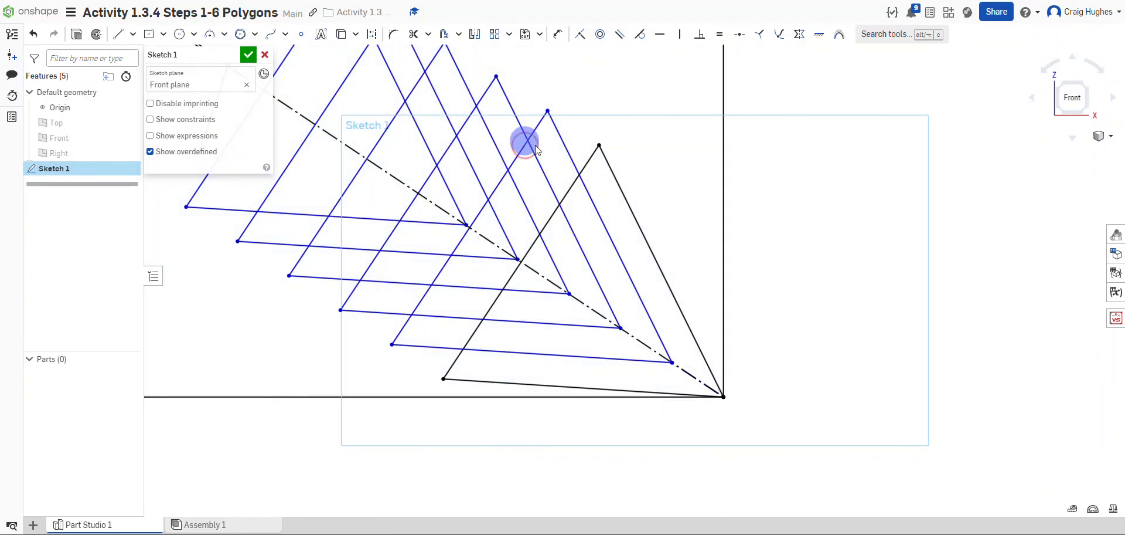
pyautogui.scroll(-5, 710, 251)
pyautogui.scroll(4, 711, 306)
pyautogui.moveTo(869, 275); pyautogui.dragTo(846, 194, button='middle')
pyautogui.scroll(-1, 846, 196)
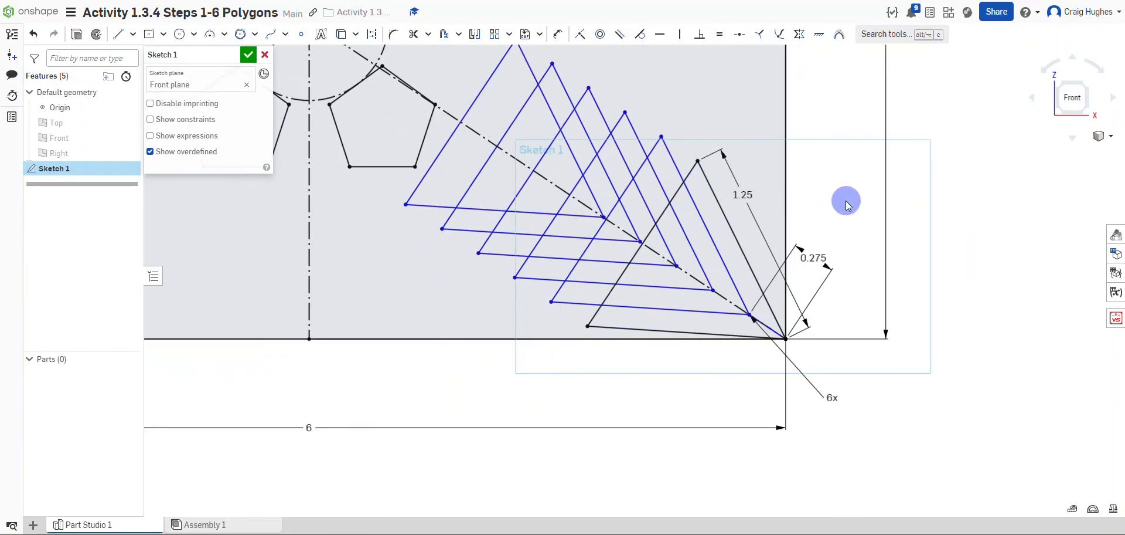
pyautogui.click(586, 39)
pyautogui.click(739, 308)
pyautogui.click(737, 307)
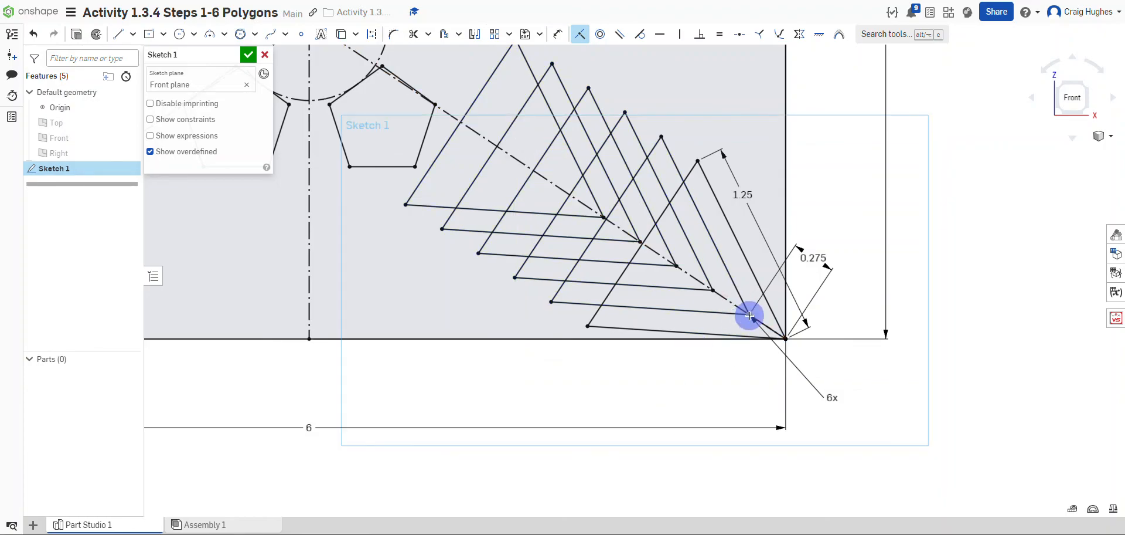
pyautogui.scroll(-5, 697, 375)
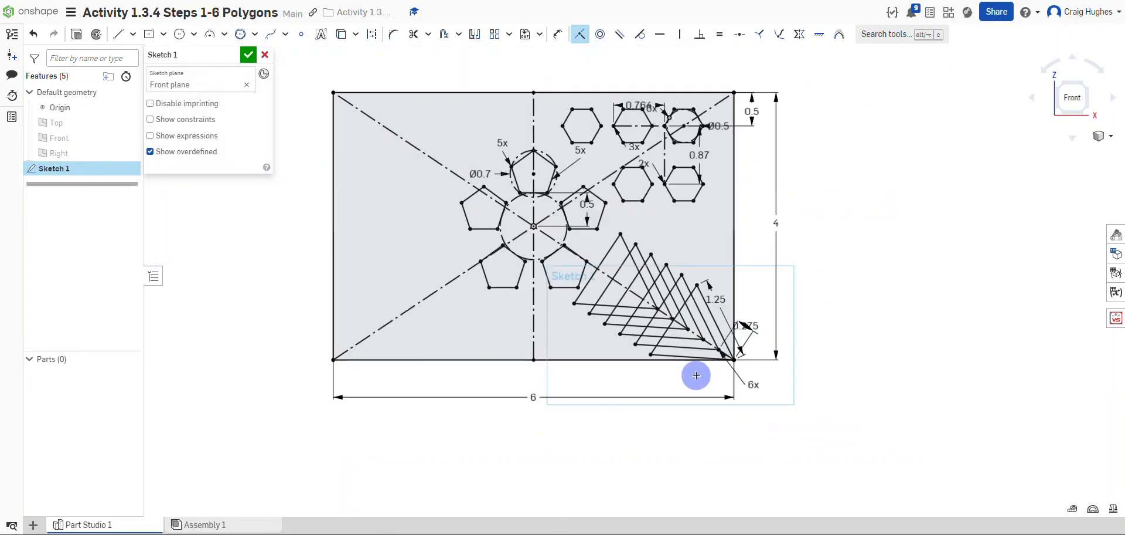
pyautogui.rightClick(836, 169)
pyautogui.click(856, 172)
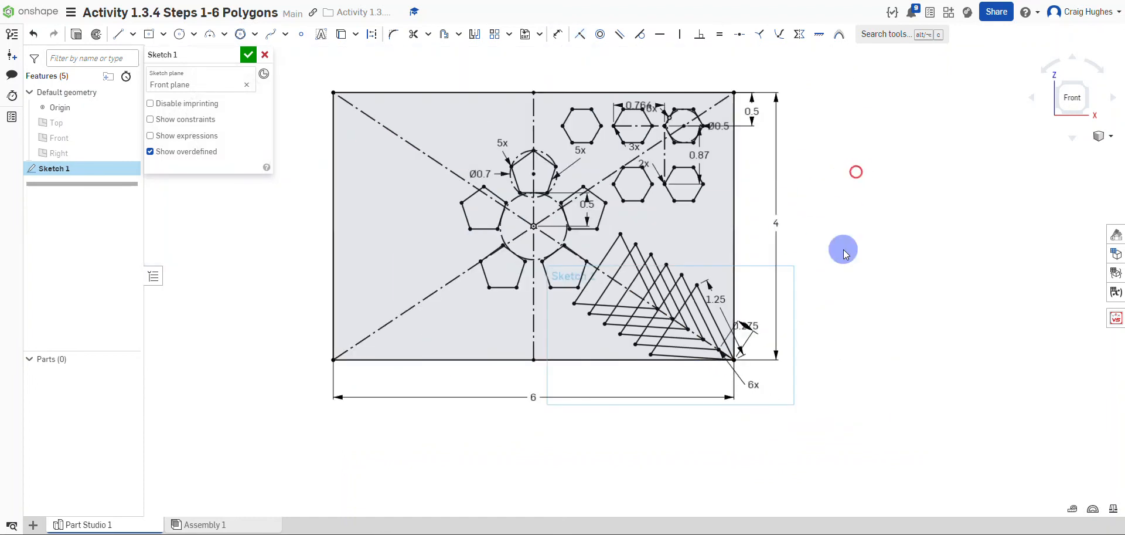
pyautogui.click(249, 61)
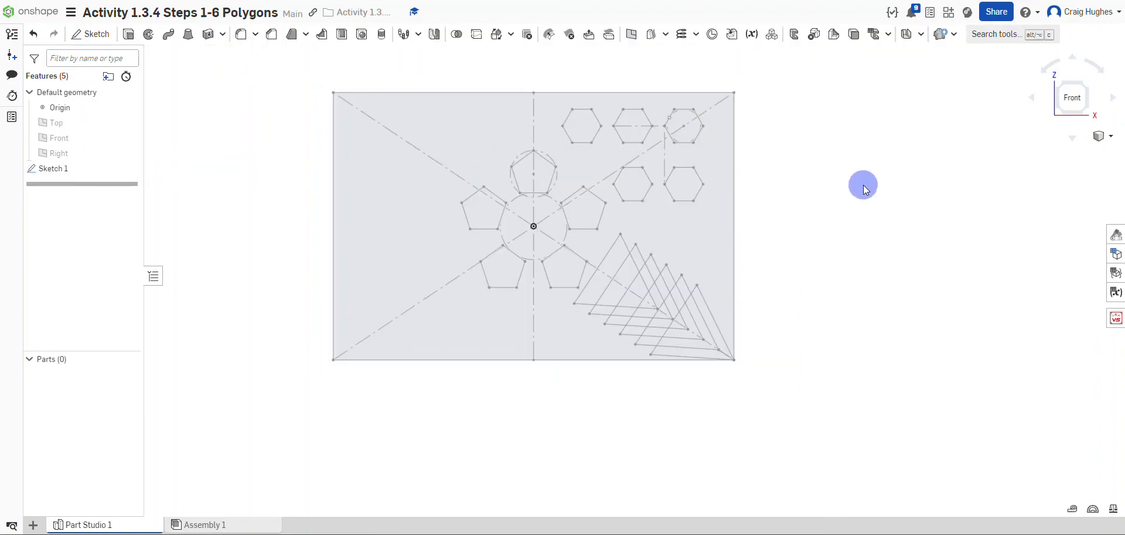
# - Start a new solid extrude of the plate region around the polygons, adding the corner triangle's outermost L-shaped strip
pyautogui.click(130, 38)
pyautogui.click(389, 158)
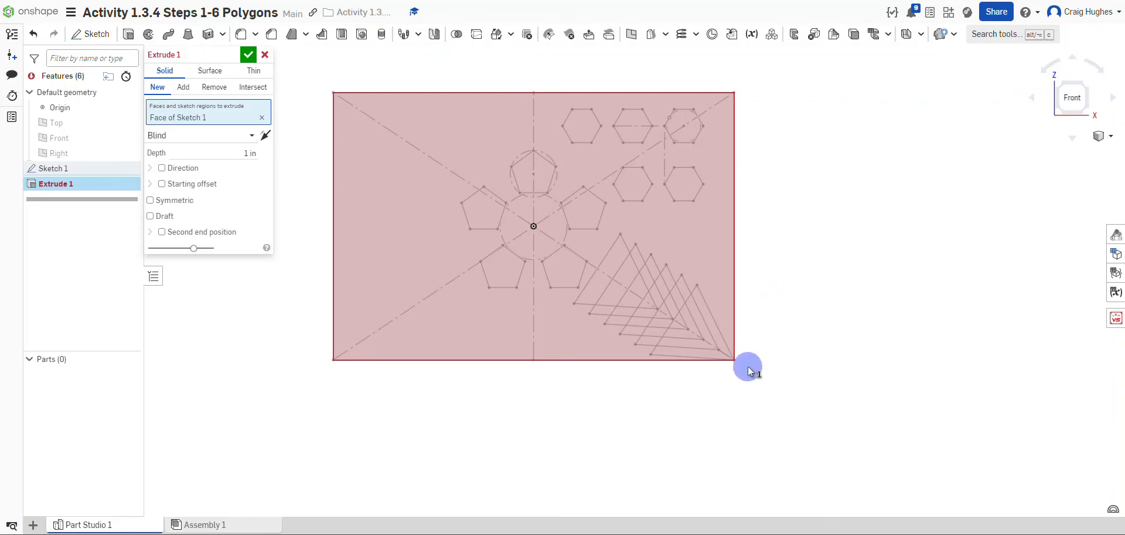
pyautogui.scroll(3, 711, 381)
pyautogui.scroll(3, 733, 369)
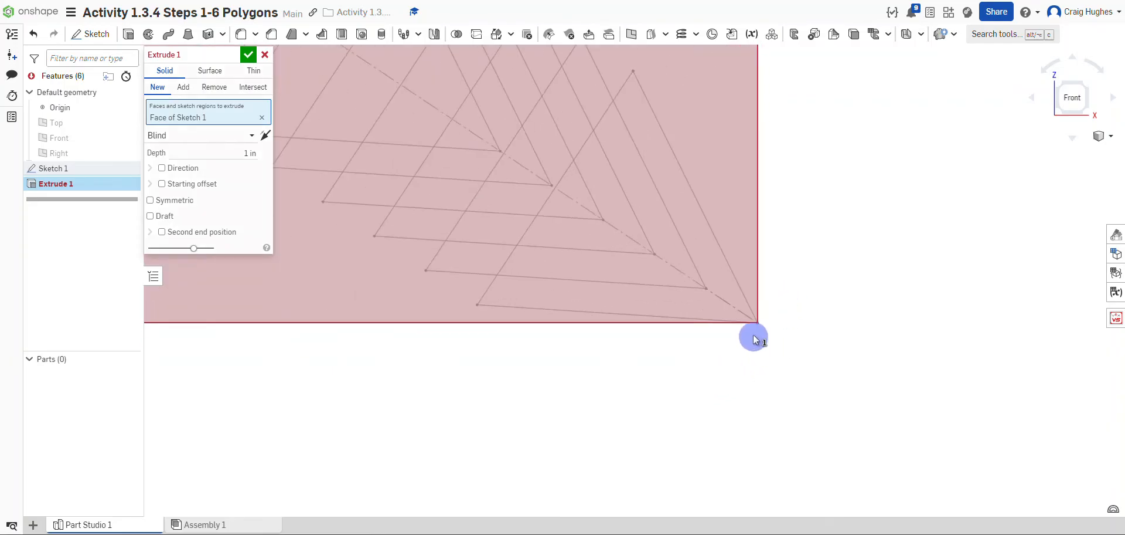
pyautogui.click(734, 298)
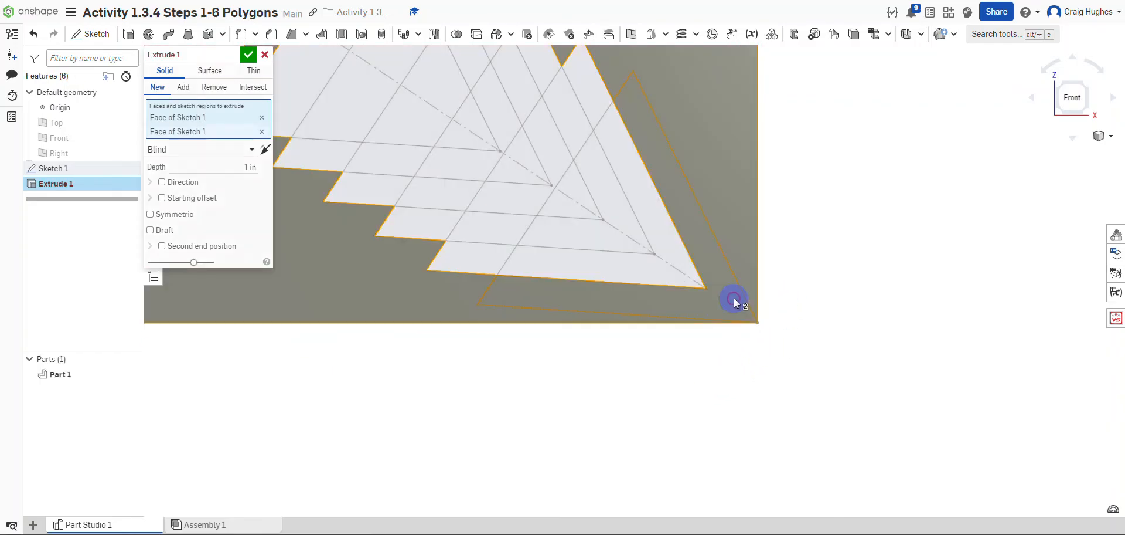
# - Set the extrude depth to 0.50 in and reverse its direction
pyautogui.scroll(-5, 756, 328)
pyautogui.moveTo(845, 222); pyautogui.dragTo(871, 308, button='middle')
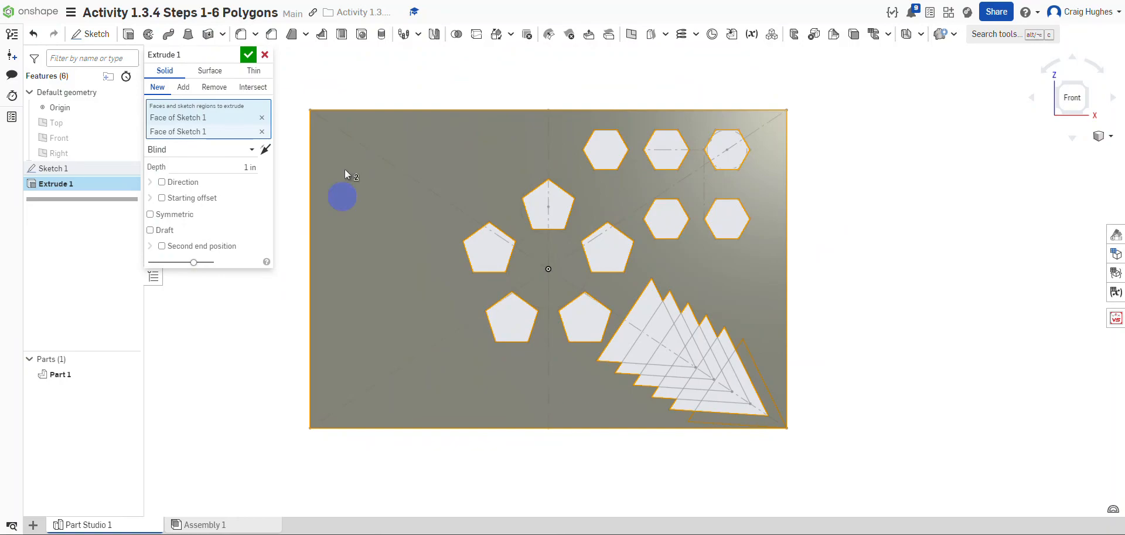
pyautogui.moveTo(889, 158)
pyautogui.mouseDown(button='right')
pyautogui.moveTo(849, 161)
pyautogui.moveTo(900, 160)
pyautogui.mouseUp(button='right')
pyautogui.click(247, 168)
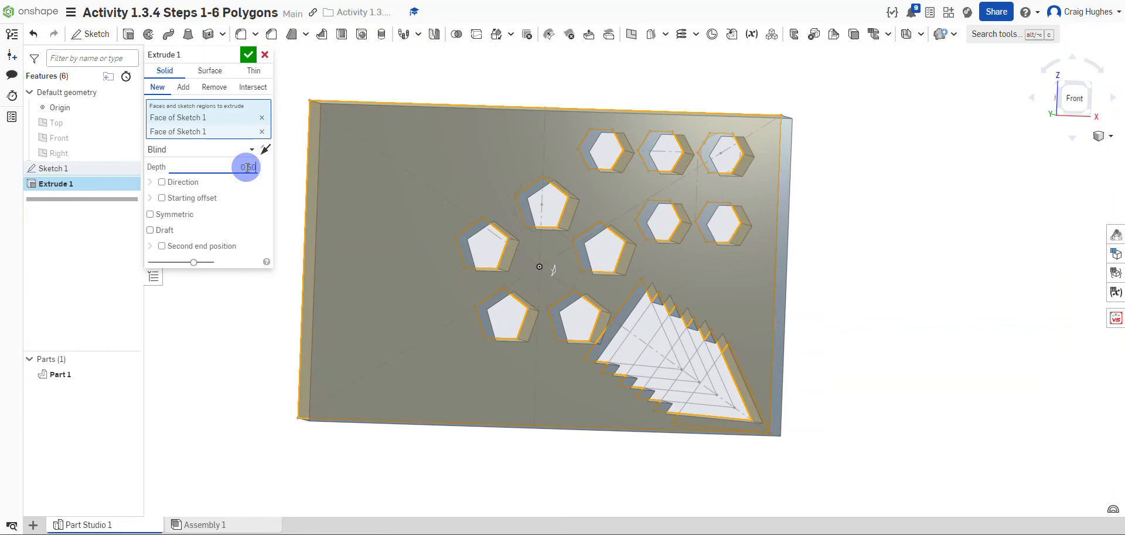
pyautogui.write('0.50')
pyautogui.click(267, 148)
# - Add the central L-shaped region of the third triangle strip, counted from the rectangle's lower right corner, to the extrude
pyautogui.moveTo(947, 126); pyautogui.dragTo(526, 242, button='right')
pyautogui.moveTo(507, 181); pyautogui.dragTo(584, 250, button='right')
pyautogui.moveTo(734, 260)
pyautogui.mouseDown(button='right')
pyautogui.moveTo(741, 231)
pyautogui.moveTo(736, 259)
pyautogui.mouseUp(button='right')
pyautogui.scroll(2, 772, 221)
pyautogui.moveTo(809, 262); pyautogui.dragTo(831, 246, button='right')
pyautogui.scroll(3, 745, 346)
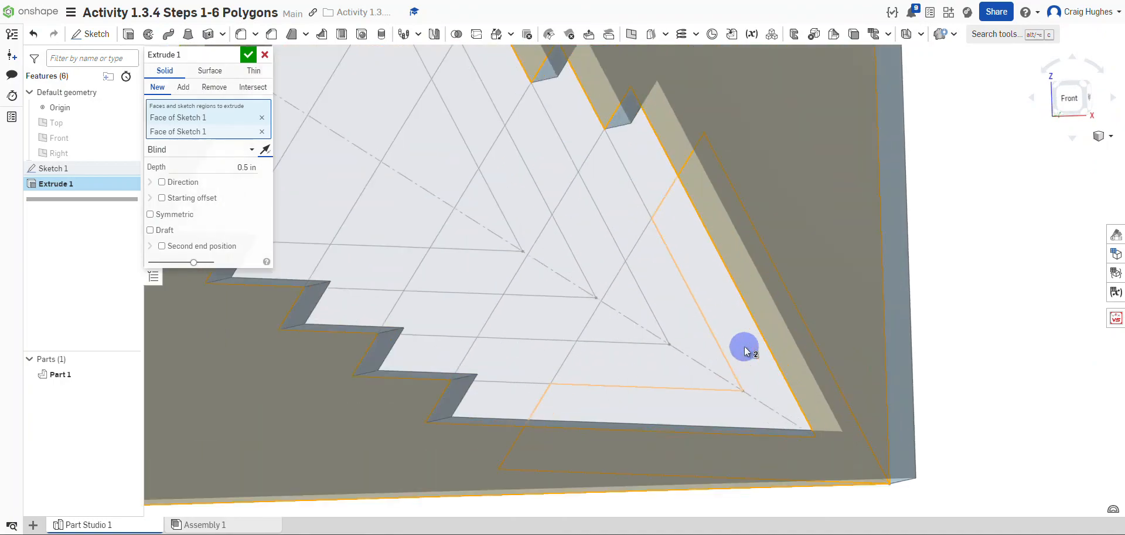
pyautogui.scroll(-1, 745, 346)
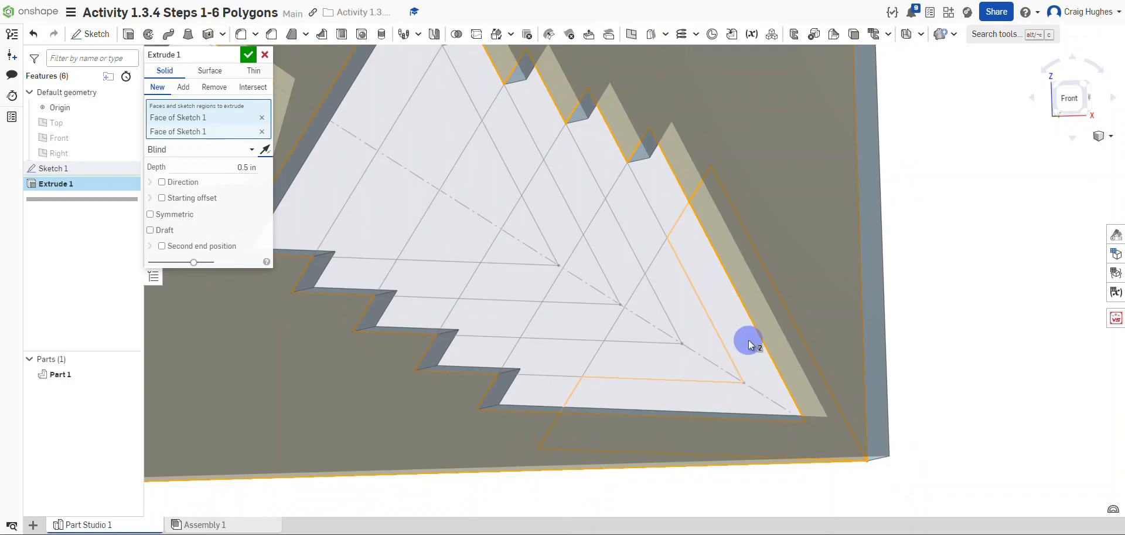
pyautogui.click(682, 300)
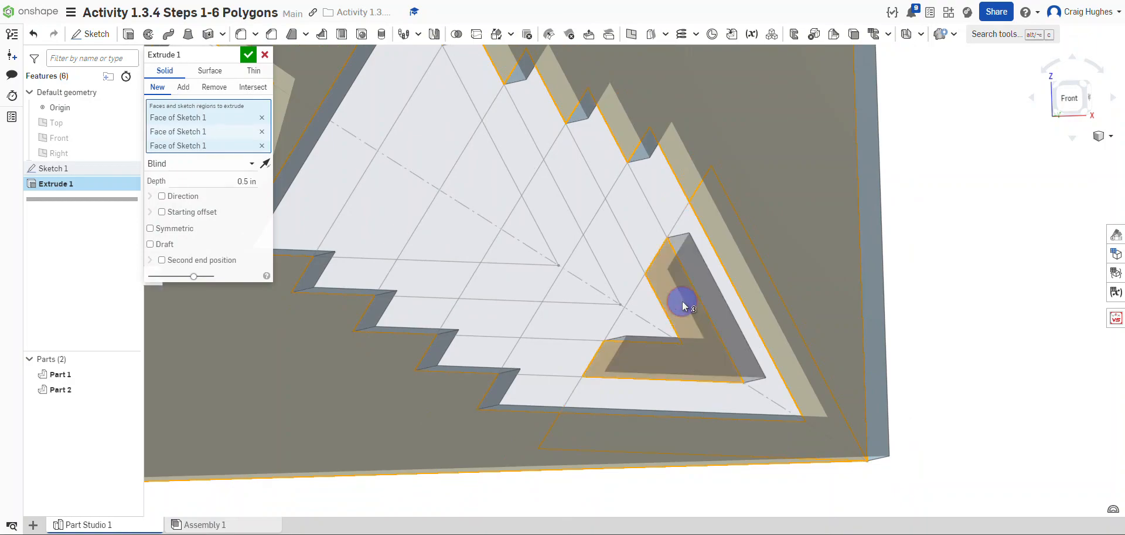
pyautogui.click(643, 236)
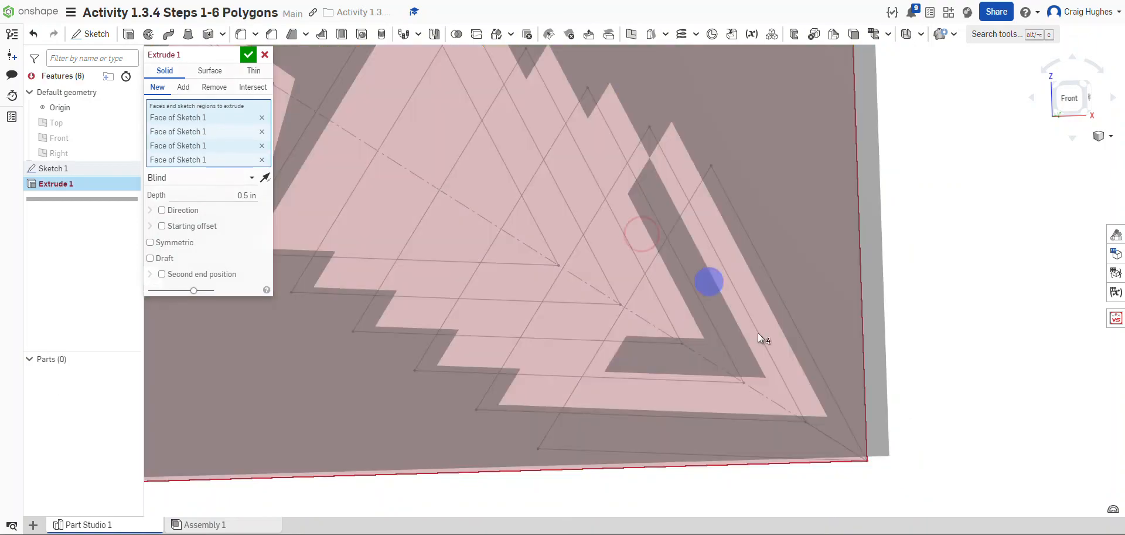
pyautogui.scroll(-2, 680, 283)
pyautogui.click(744, 276)
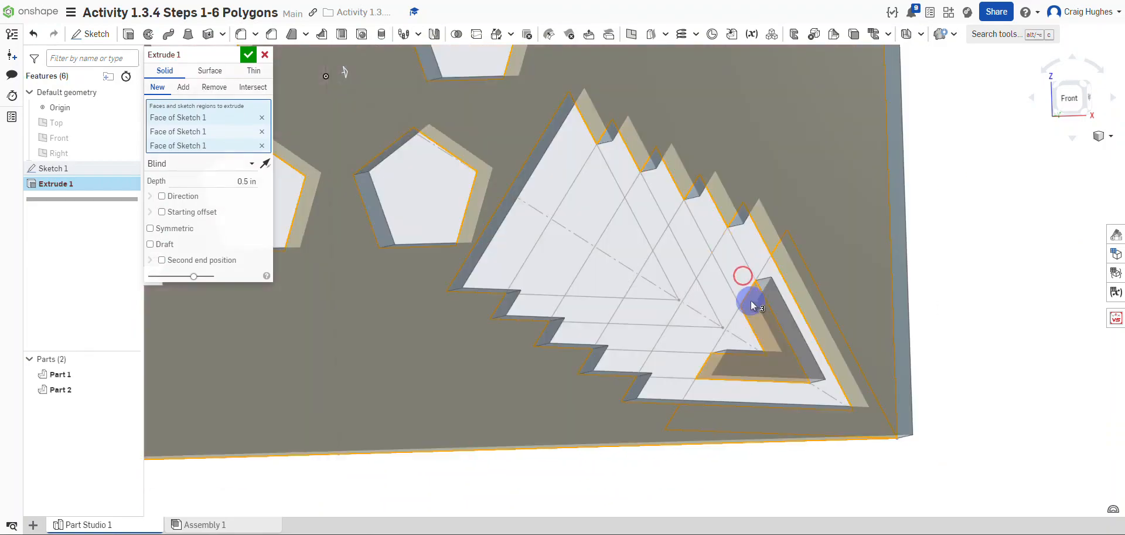
# - Add the remaining small regions of the third triangle strip so that it joins the plate
pyautogui.click(711, 222)
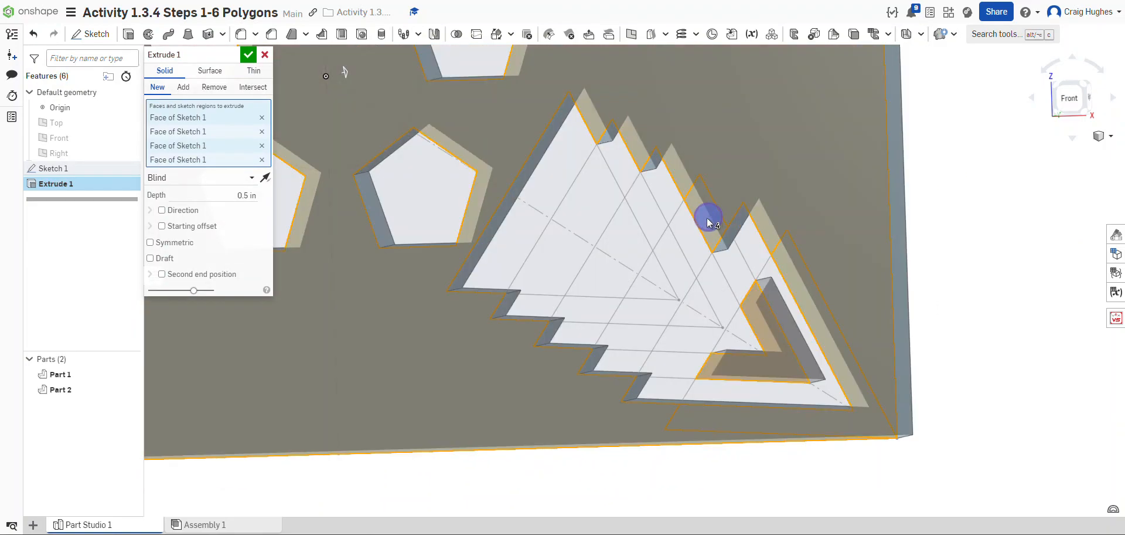
pyautogui.click(622, 362)
pyautogui.click(667, 369)
pyautogui.click(737, 265)
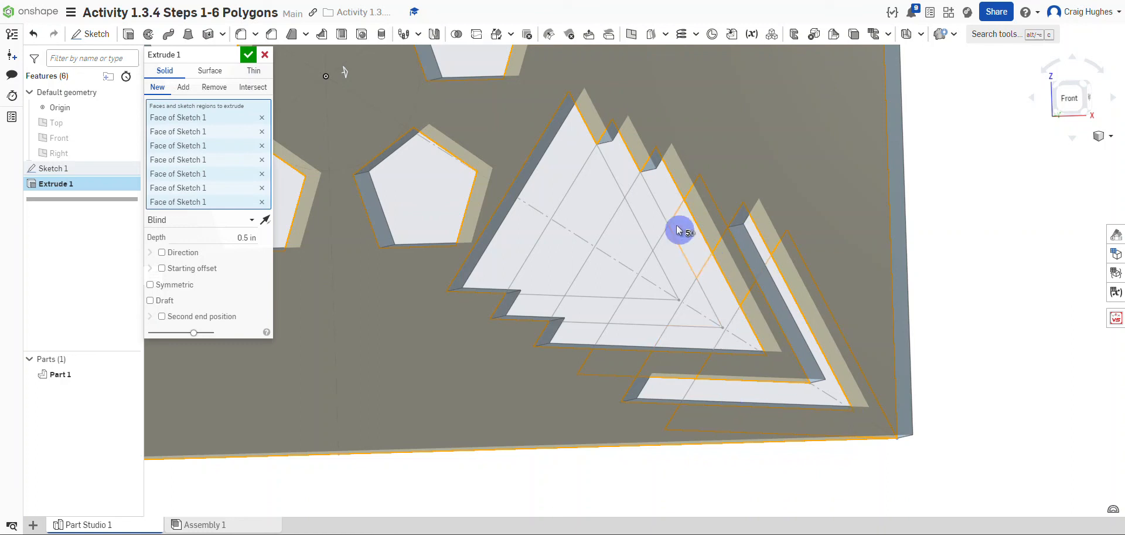
# - Add all regions of the fifth triangle strip to the extrude, leaving the second and fourth strips open
pyautogui.click(622, 160)
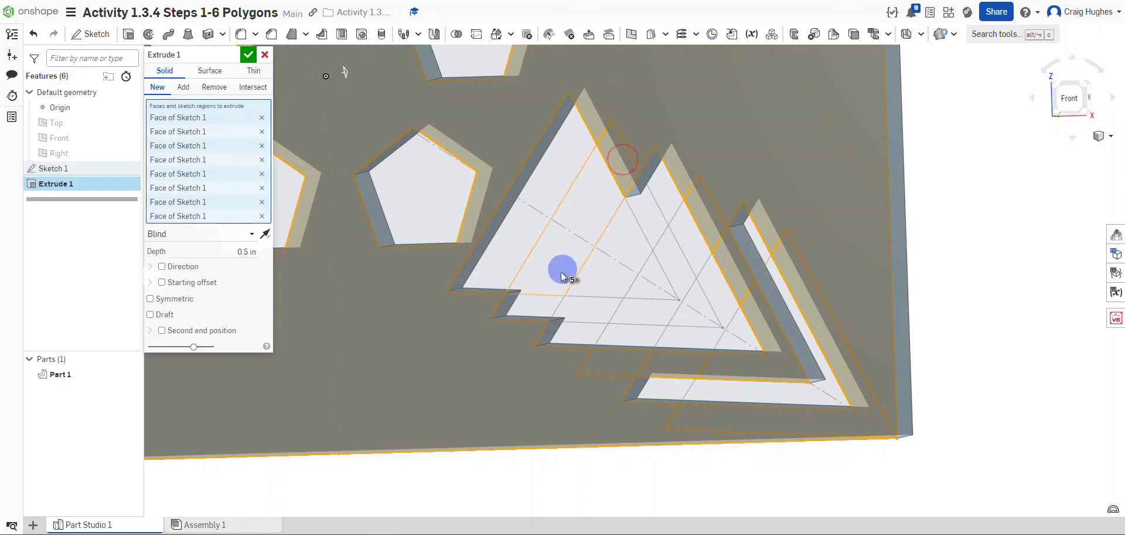
pyautogui.click(536, 298)
pyautogui.click(588, 310)
pyautogui.click(639, 310)
pyautogui.click(697, 312)
pyautogui.click(655, 225)
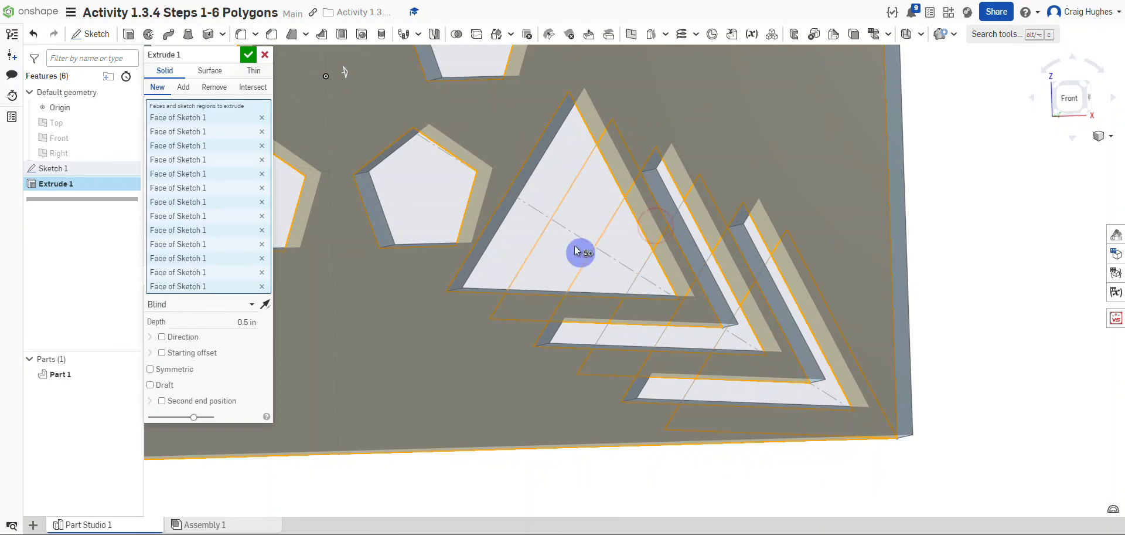
# - Add the regions inside the uppermost triangle to the extrude and apply it
pyautogui.moveTo(593, 206); pyautogui.dragTo(698, 220, button='middle')
pyautogui.scroll(-1, 698, 220)
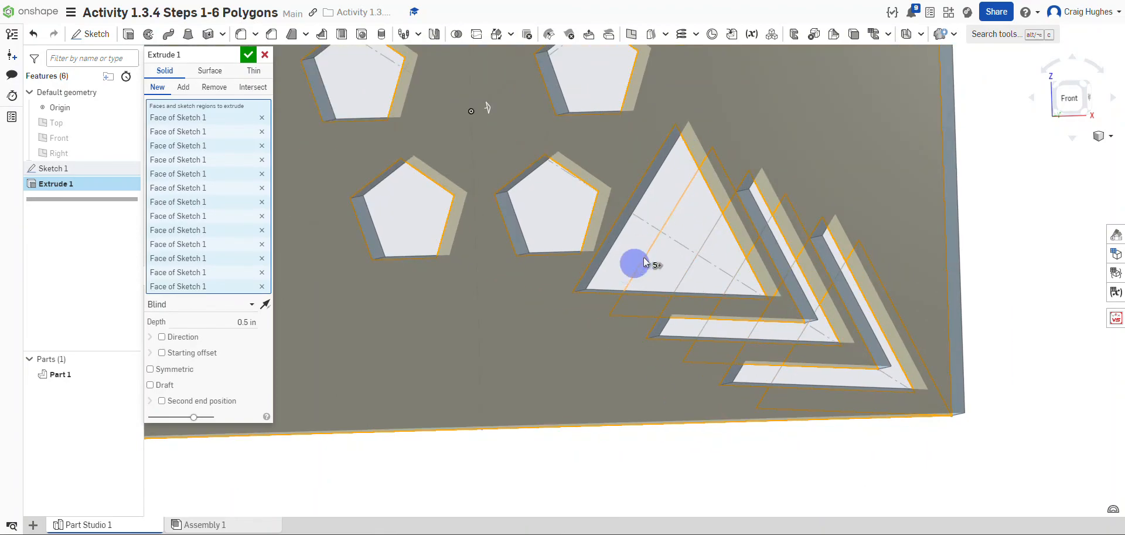
pyautogui.click(747, 277)
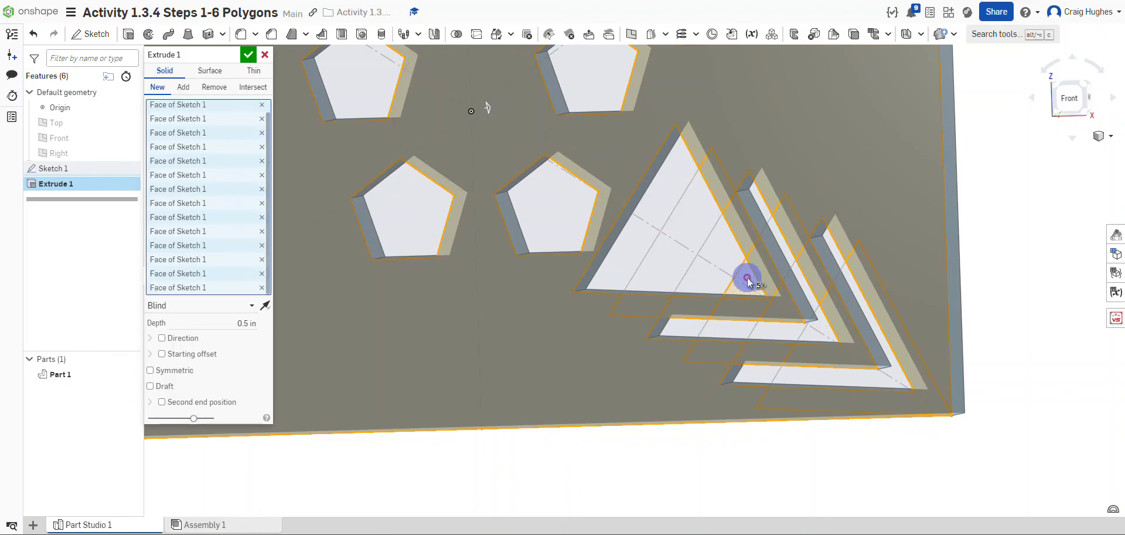
pyautogui.click(720, 287)
pyautogui.click(699, 231)
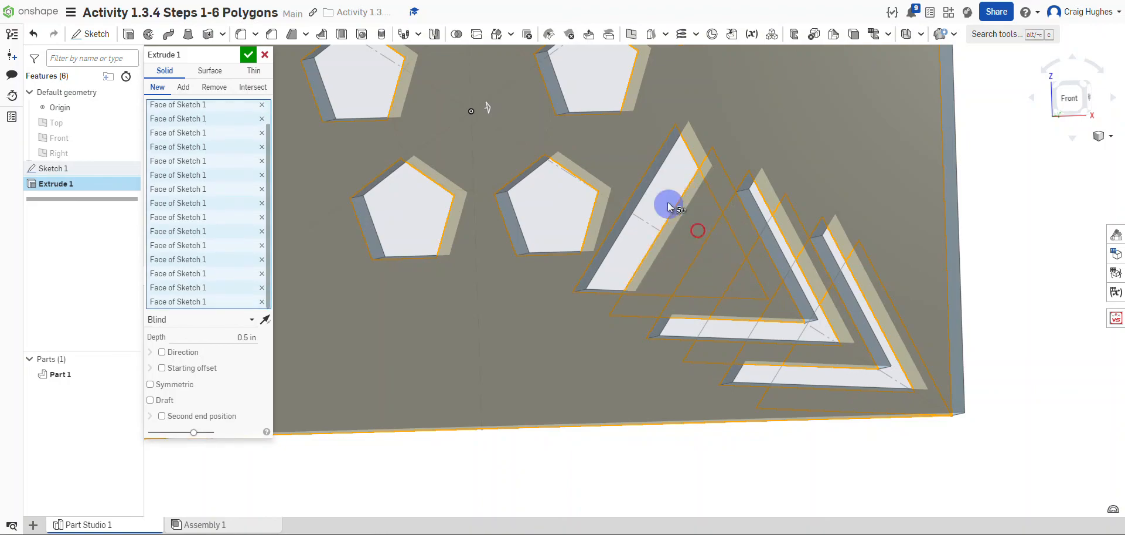
pyautogui.scroll(-5, 649, 324)
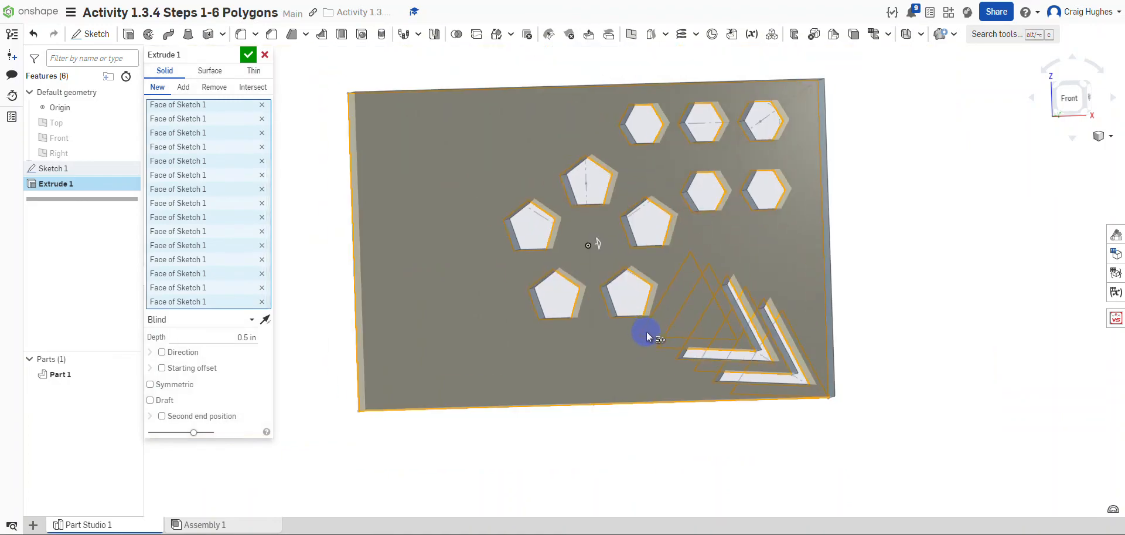
pyautogui.click(248, 55)
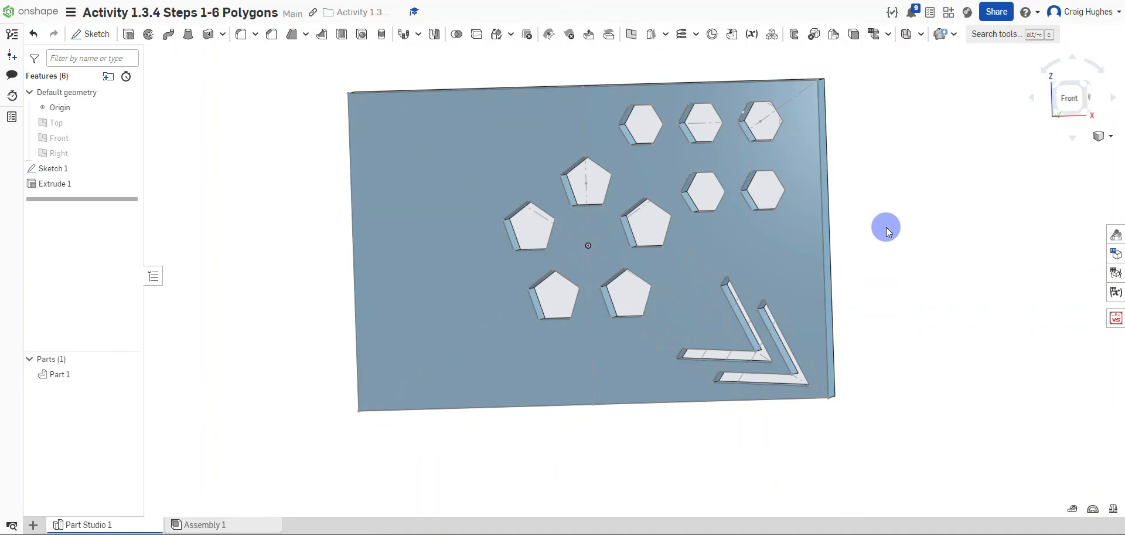
# - Hide Sketch 1 and display the plate in isometric view
pyautogui.click(134, 167)
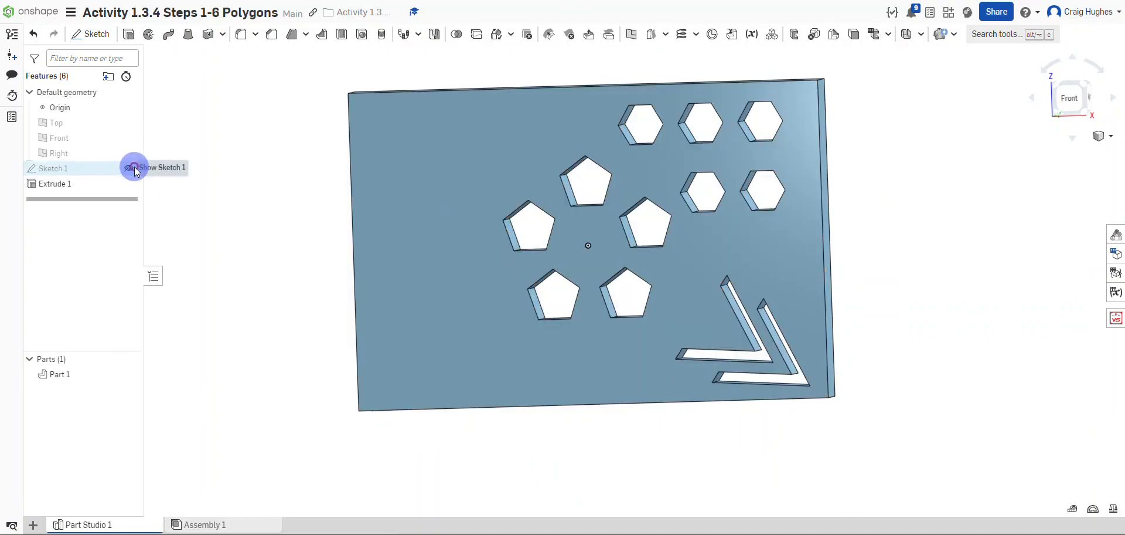
pyautogui.moveTo(974, 230); pyautogui.dragTo(937, 188, button='right')
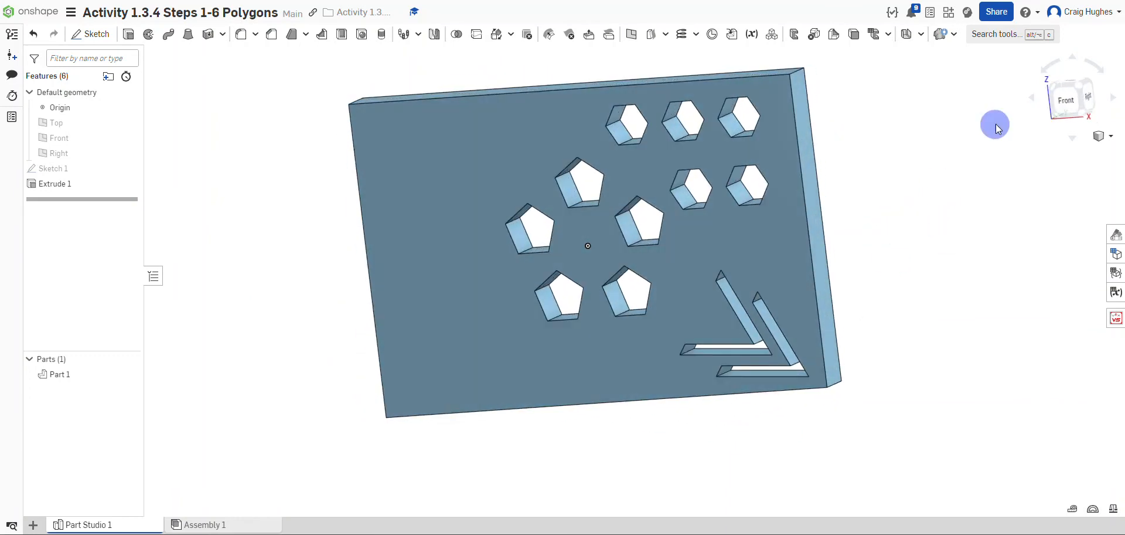
pyautogui.rightClick(931, 143)
pyautogui.click(947, 181)
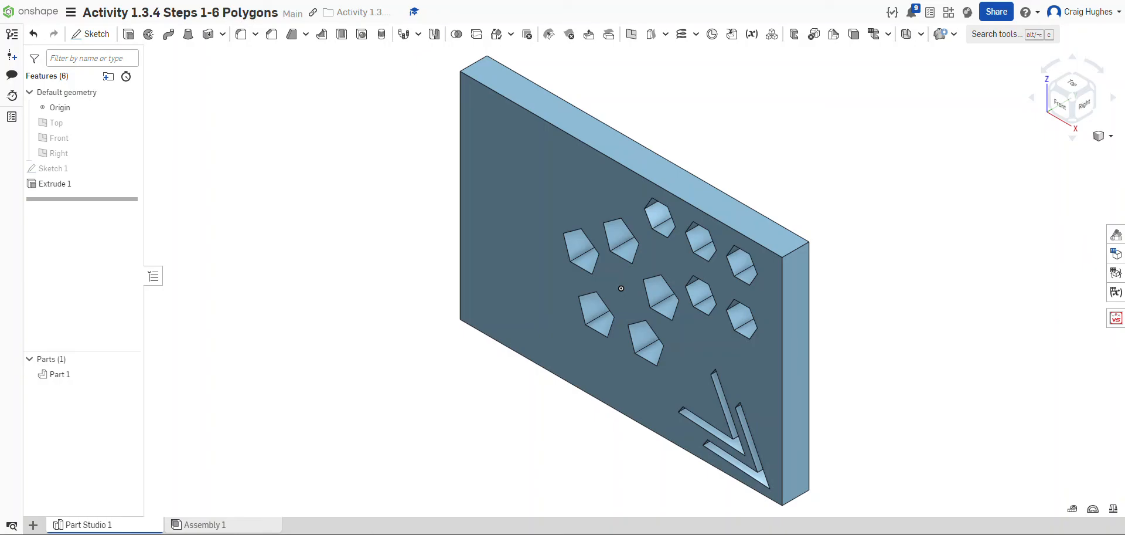
# - Start a new sketch on the plate's front face, viewed normal to the sketch plane
pyautogui.click(94, 35)
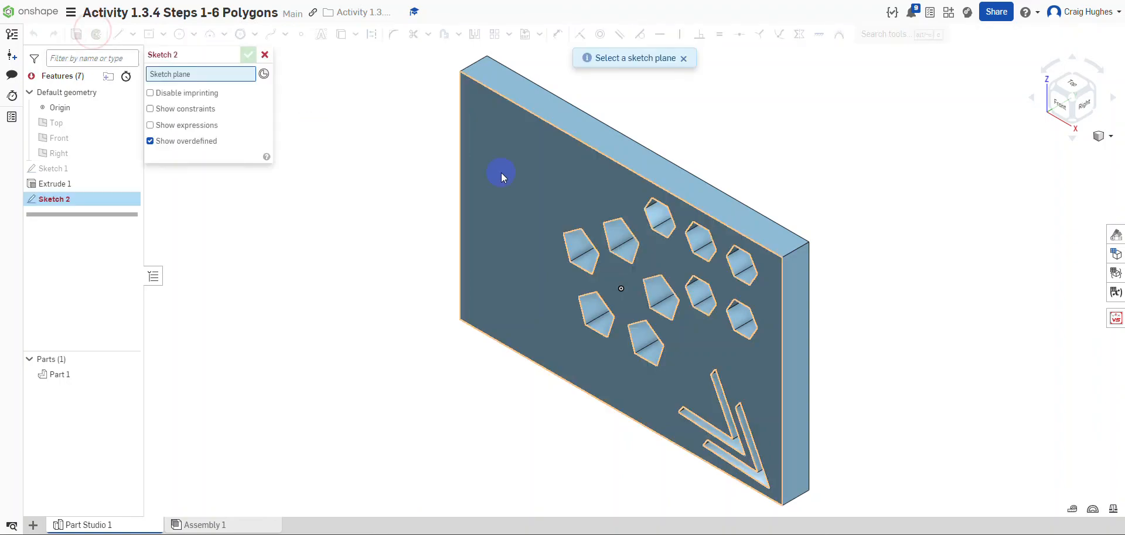
pyautogui.click(502, 190)
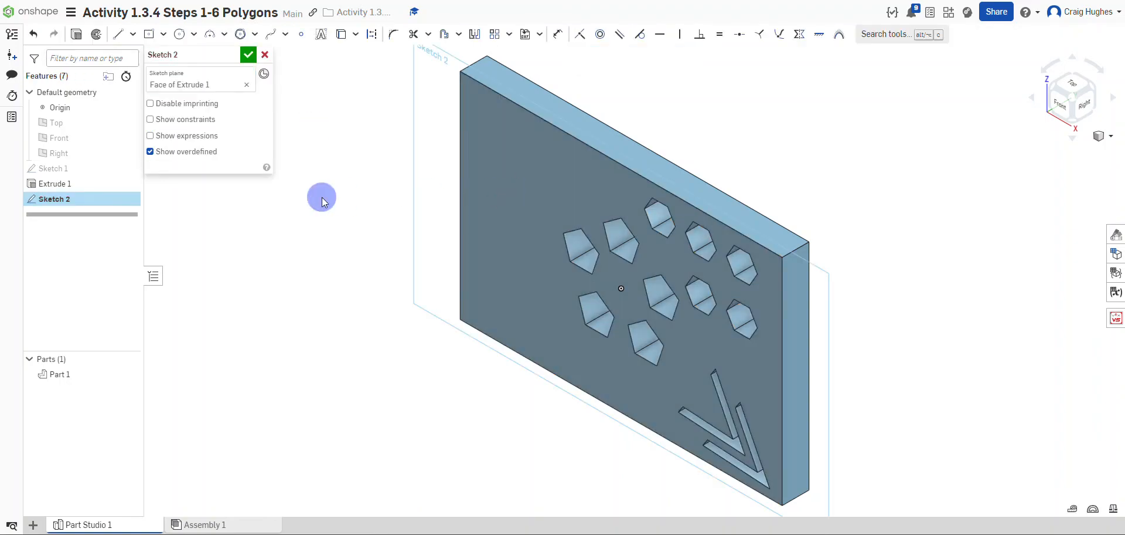
pyautogui.press('n')
pyautogui.scroll(2, 666, 227)
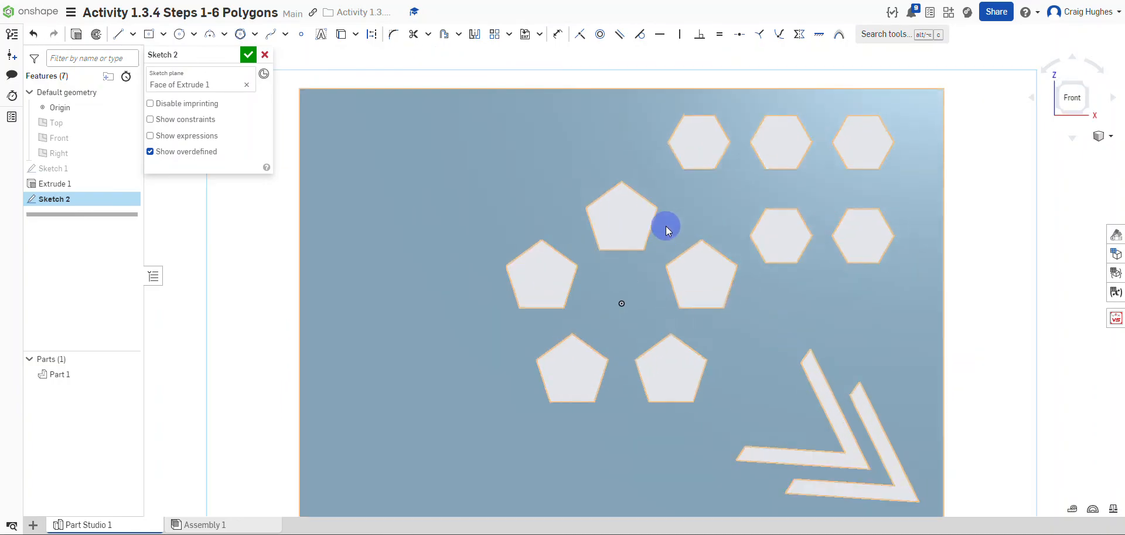
# - Project the outline of the plate's front face into the new sketch with the Use tool
pyautogui.click(355, 35)
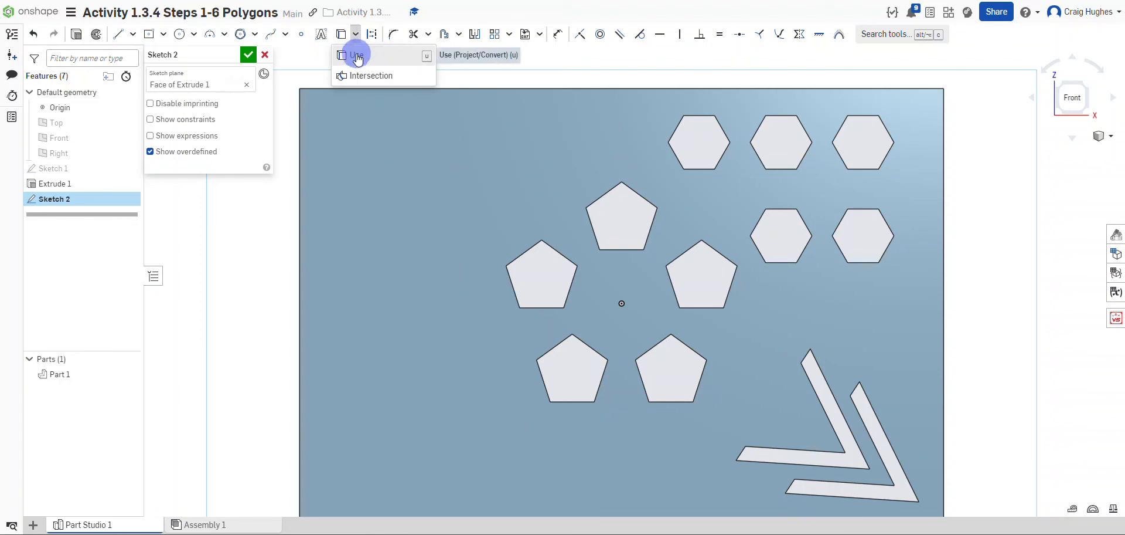
pyautogui.click(357, 57)
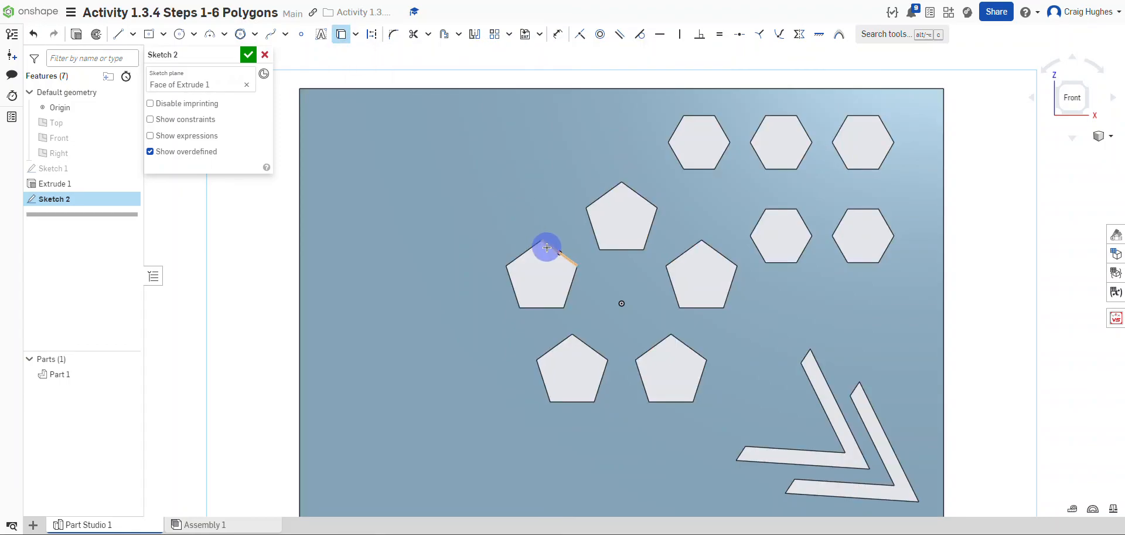
pyautogui.click(515, 261)
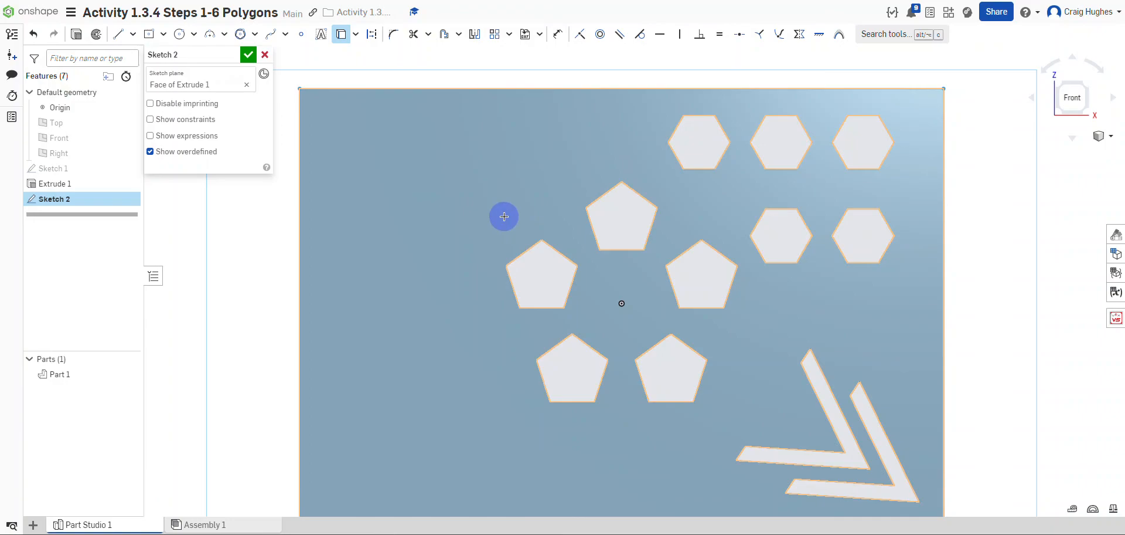
pyautogui.click(490, 177)
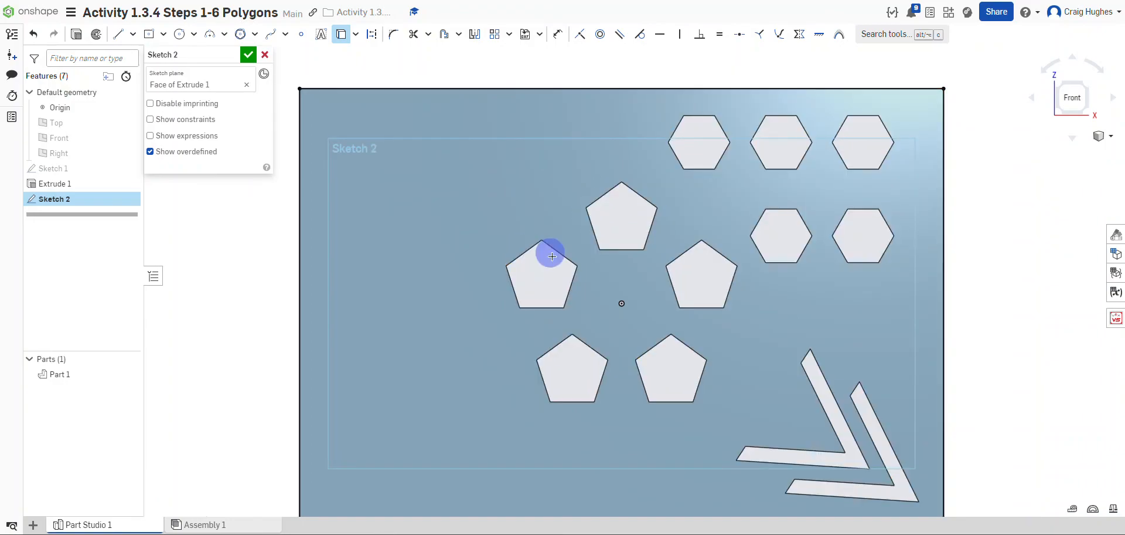
# - Project all five edges of the uppermost pentagon cutout into the sketch with the Use tool
pyautogui.scroll(3, 641, 218)
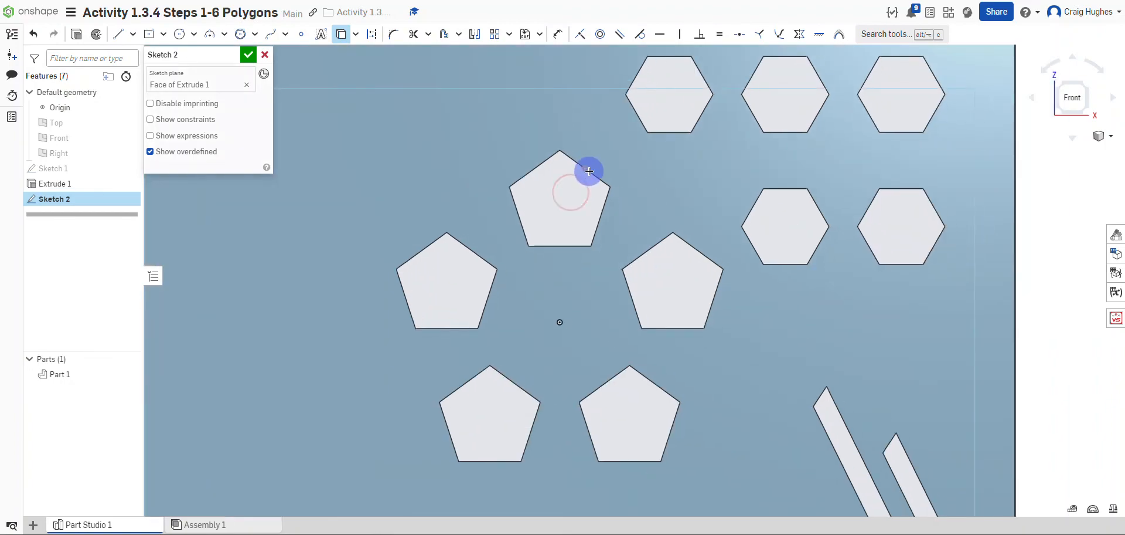
pyautogui.click(594, 177)
pyautogui.click(525, 175)
pyautogui.click(517, 208)
pyautogui.click(577, 247)
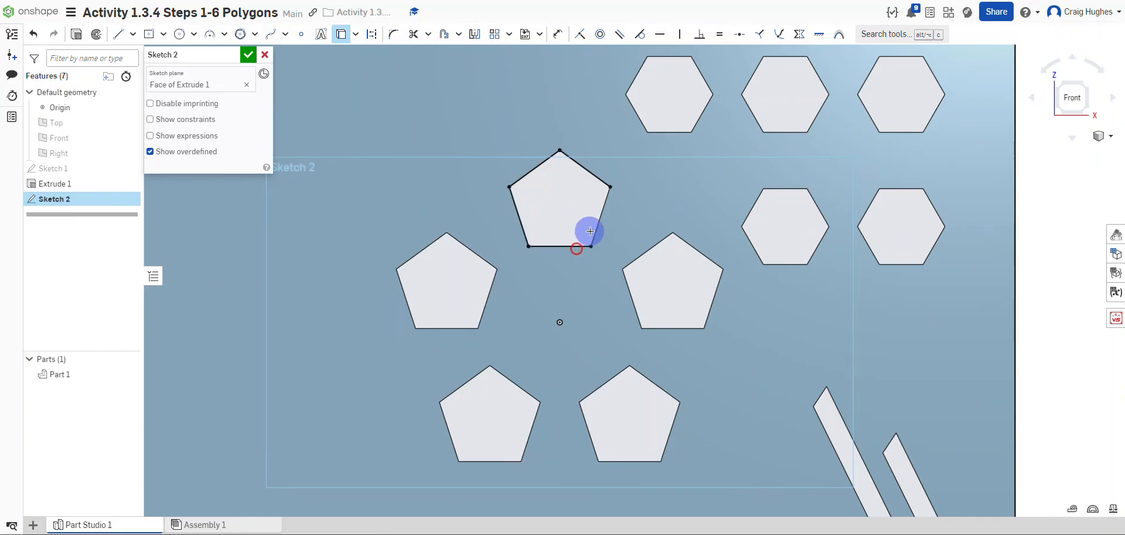
pyautogui.click(593, 229)
# - Project the edges of the lower-left pentagon cutout into the sketch with the Use tool
pyautogui.scroll(-3, 540, 171)
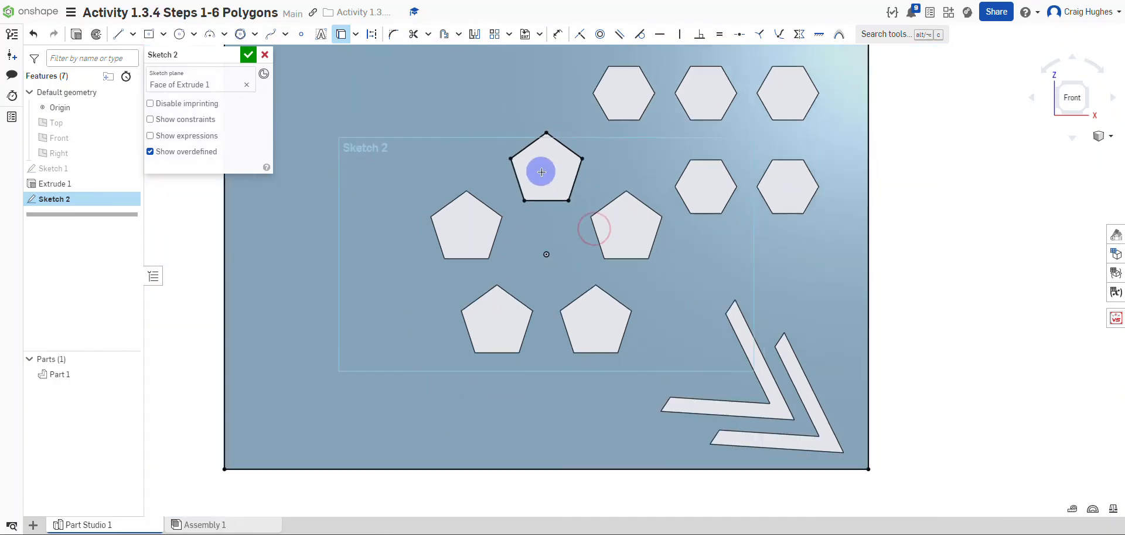
pyautogui.click(510, 296)
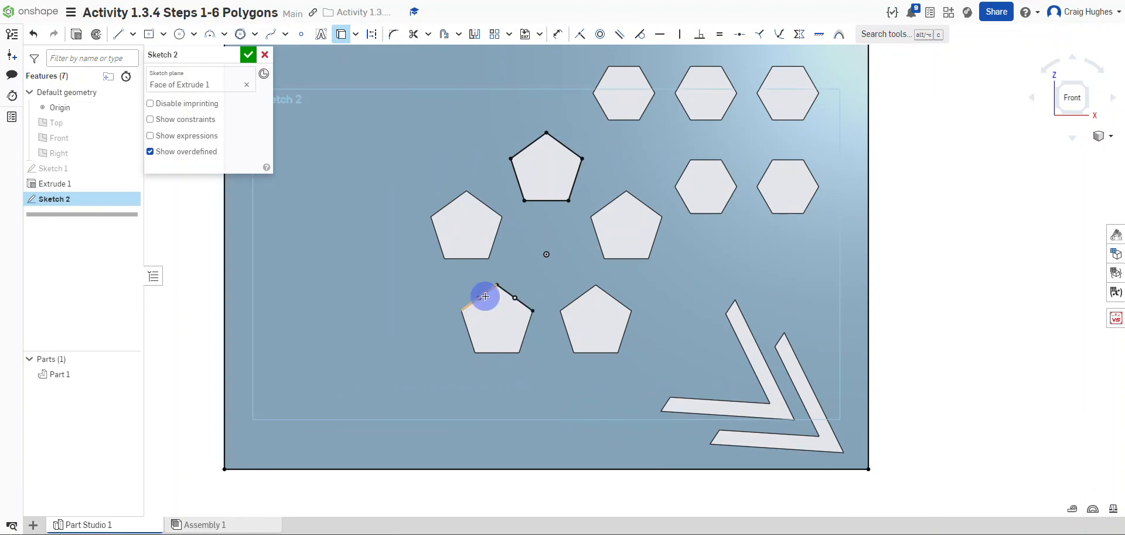
pyautogui.click(465, 324)
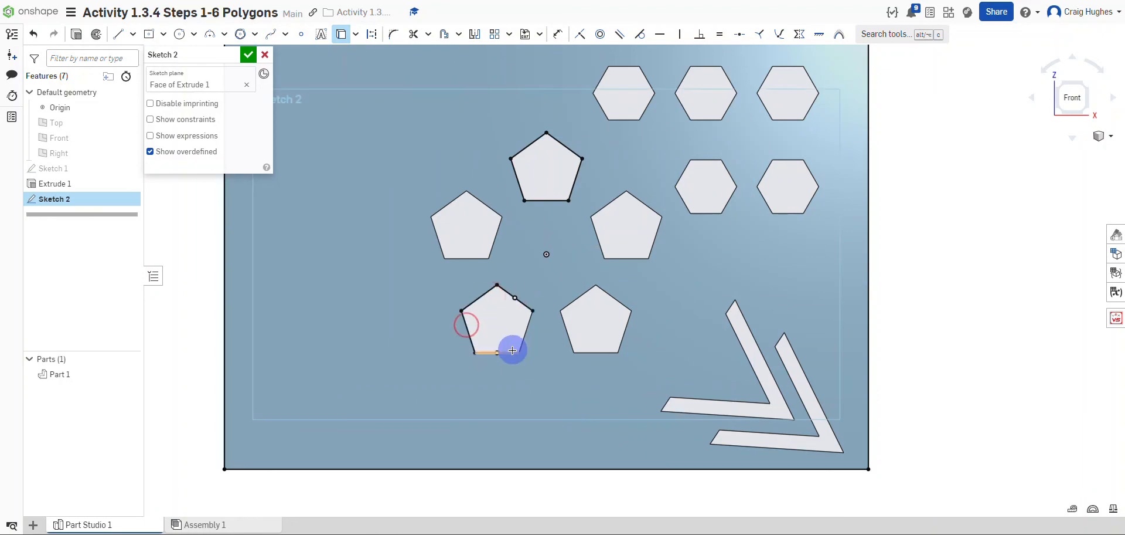
pyautogui.click(510, 353)
pyautogui.click(521, 335)
# - Project the edges of the lower-right pentagon cutout into the sketch with the Use tool
pyautogui.click(564, 322)
pyautogui.click(571, 303)
pyautogui.click(604, 292)
pyautogui.click(630, 322)
pyautogui.click(599, 352)
pyautogui.scroll(-3, 597, 344)
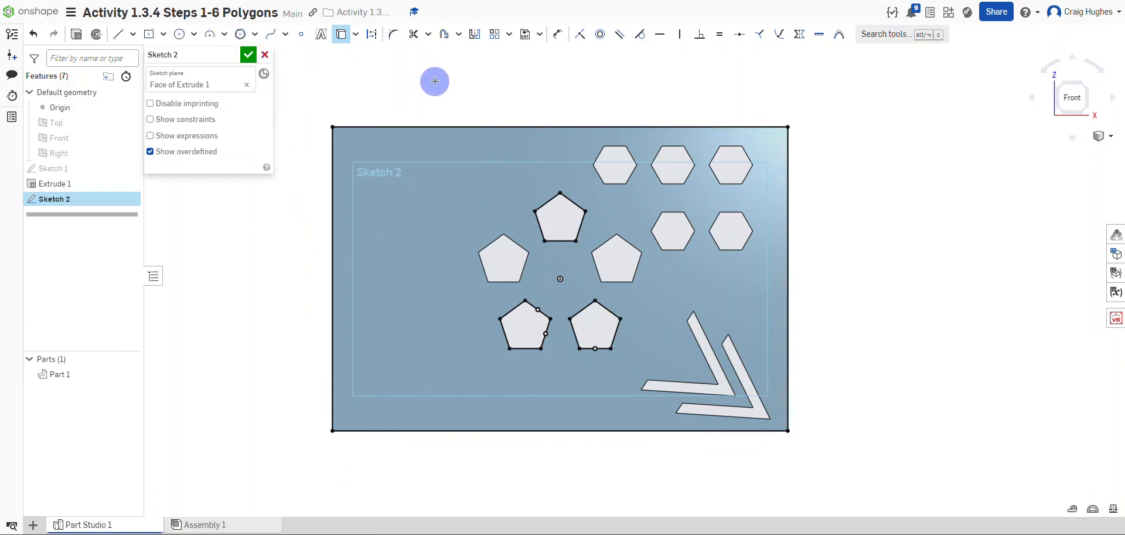
pyautogui.click(445, 37)
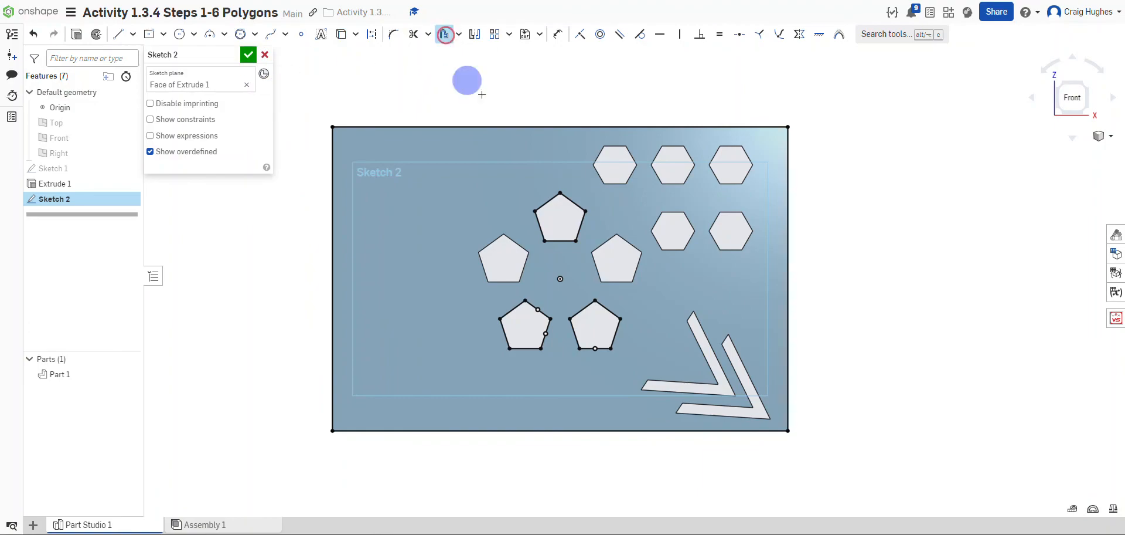
pyautogui.click(458, 34)
pyautogui.click(463, 59)
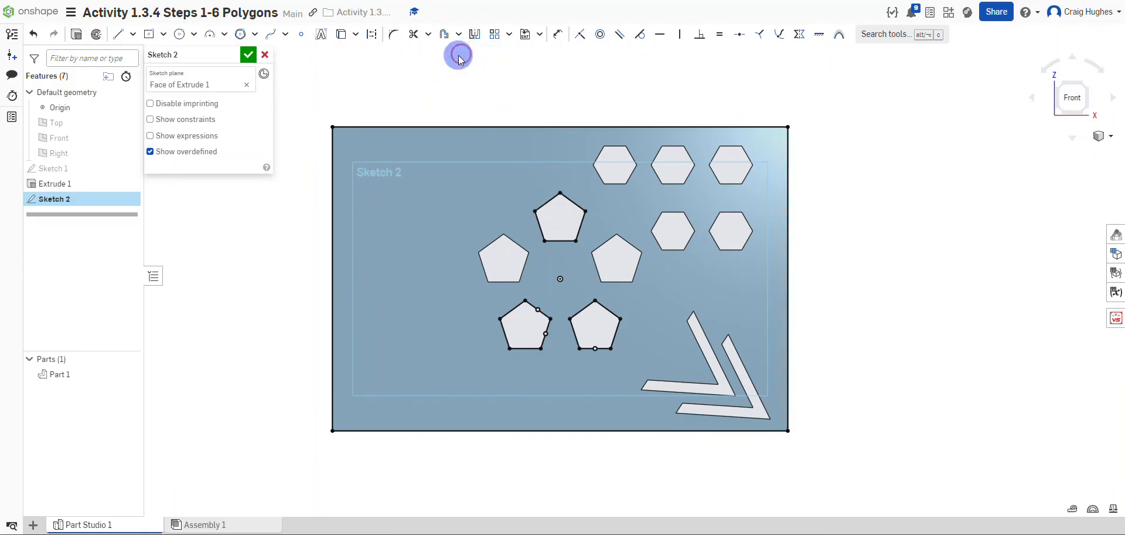
# - Offset the five projected edges of the uppermost pentagon outward as one closed chain
pyautogui.scroll(3, 539, 195)
pyautogui.moveTo(566, 217); pyautogui.dragTo(545, 60)
pyautogui.moveTo(543, 63); pyautogui.dragTo(521, 27, button='middle')
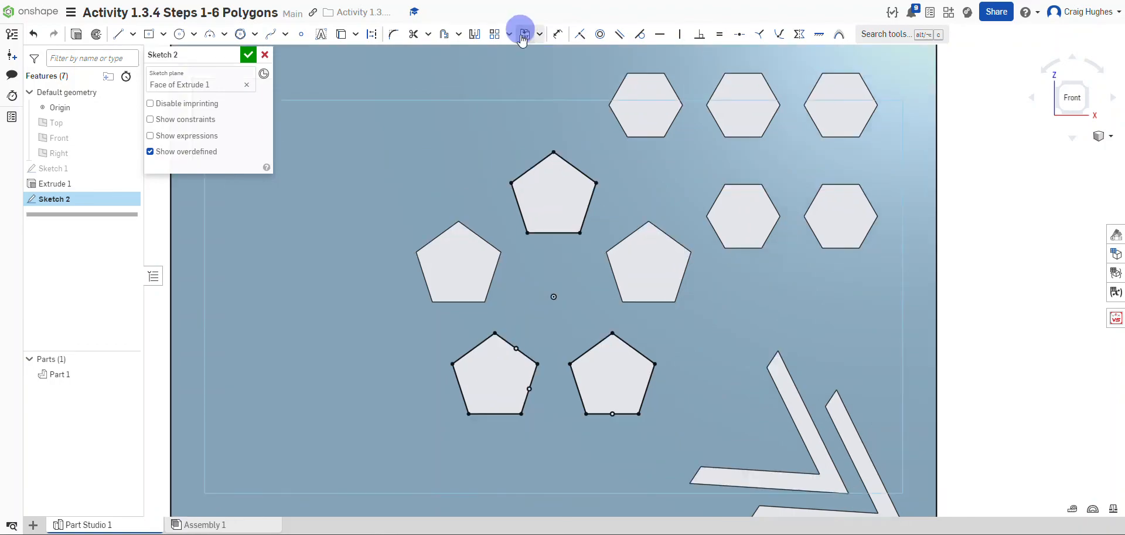
pyautogui.click(534, 162)
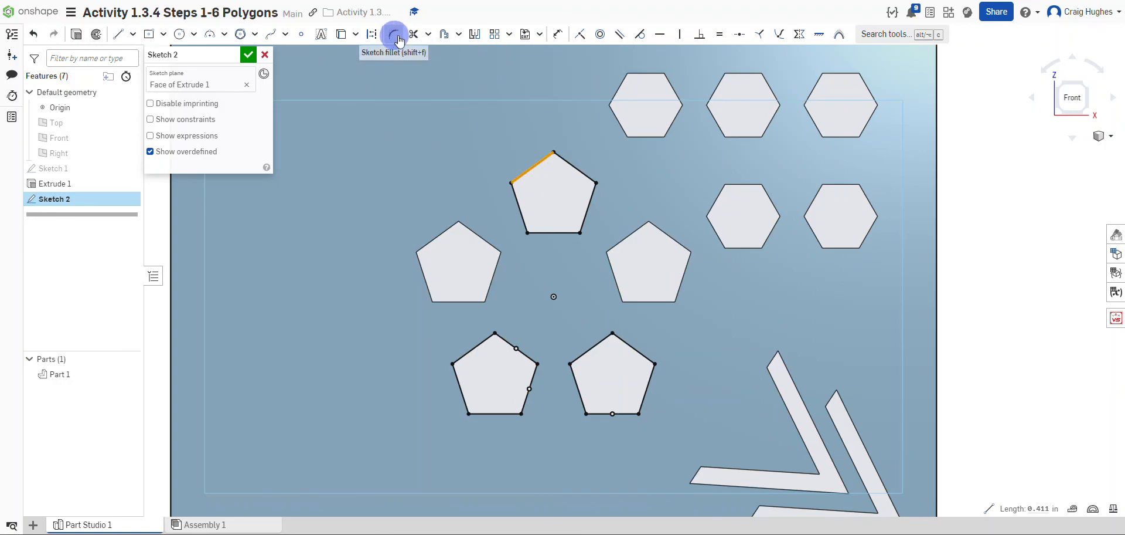
pyautogui.rightClick(519, 201)
pyautogui.click(545, 223)
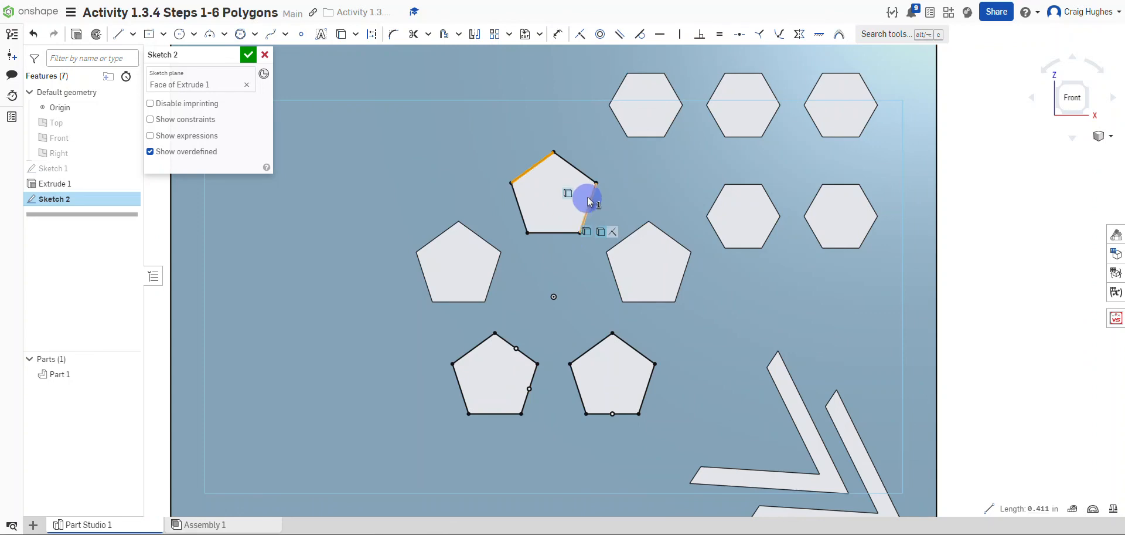
pyautogui.click(573, 168)
pyautogui.click(591, 197)
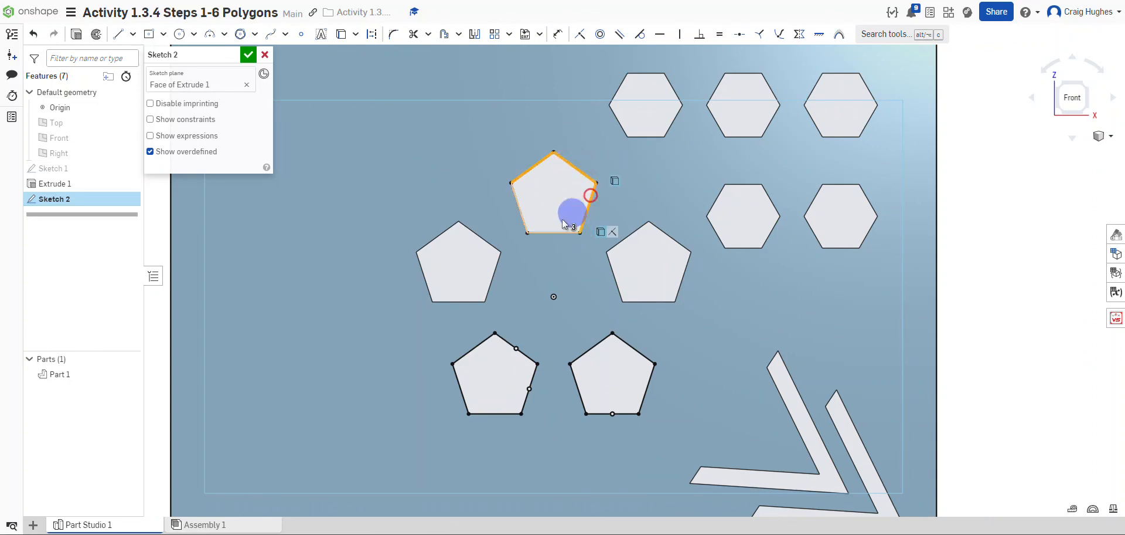
pyautogui.click(520, 204)
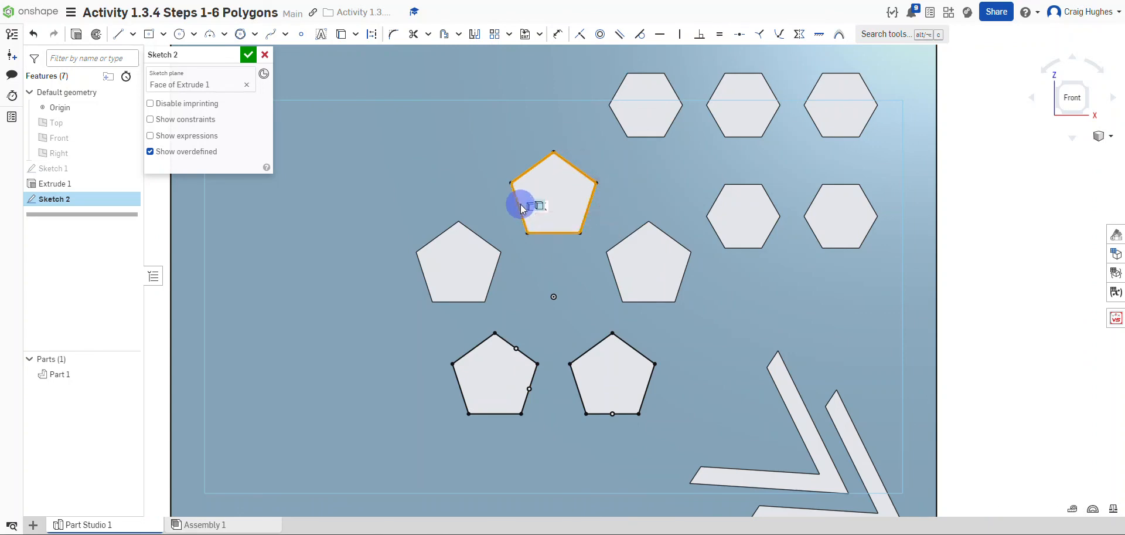
pyautogui.click(445, 35)
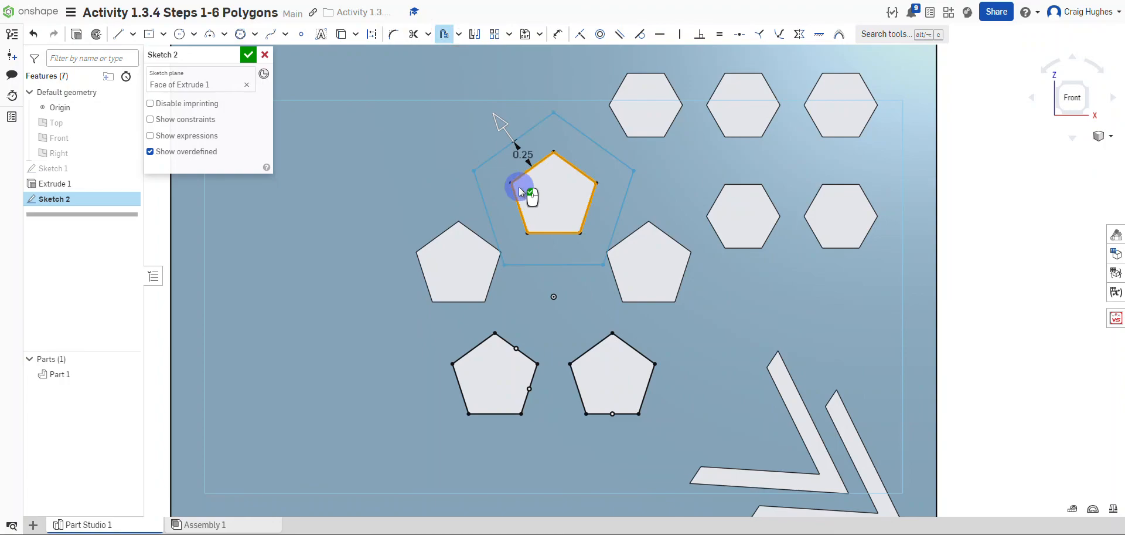
# - Set the offset distance around the uppermost pentagon to 0.1 in
pyautogui.moveTo(524, 155); pyautogui.dragTo(511, 130)
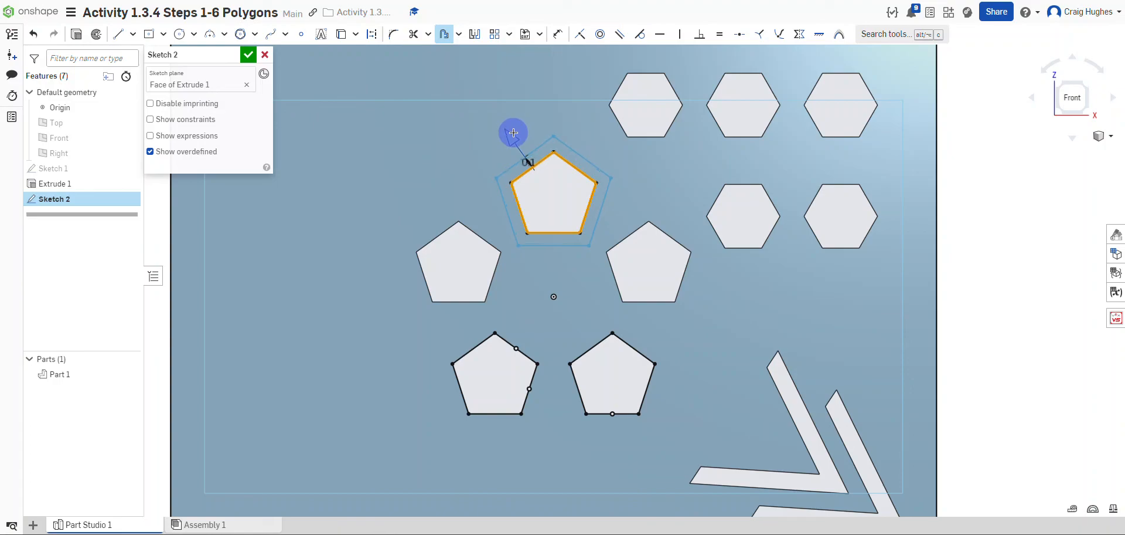
pyautogui.moveTo(513, 134)
pyautogui.mouseDown()
pyautogui.moveTo(493, 73)
pyautogui.moveTo(515, 136)
pyautogui.moveTo(504, 128)
pyautogui.mouseUp()
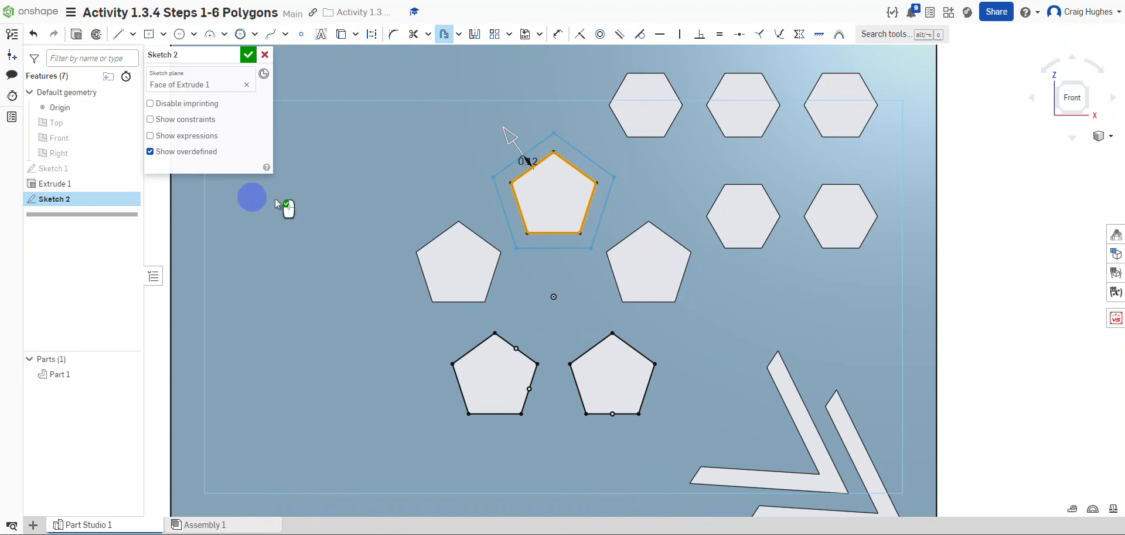
pyautogui.doubleClick(529, 160)
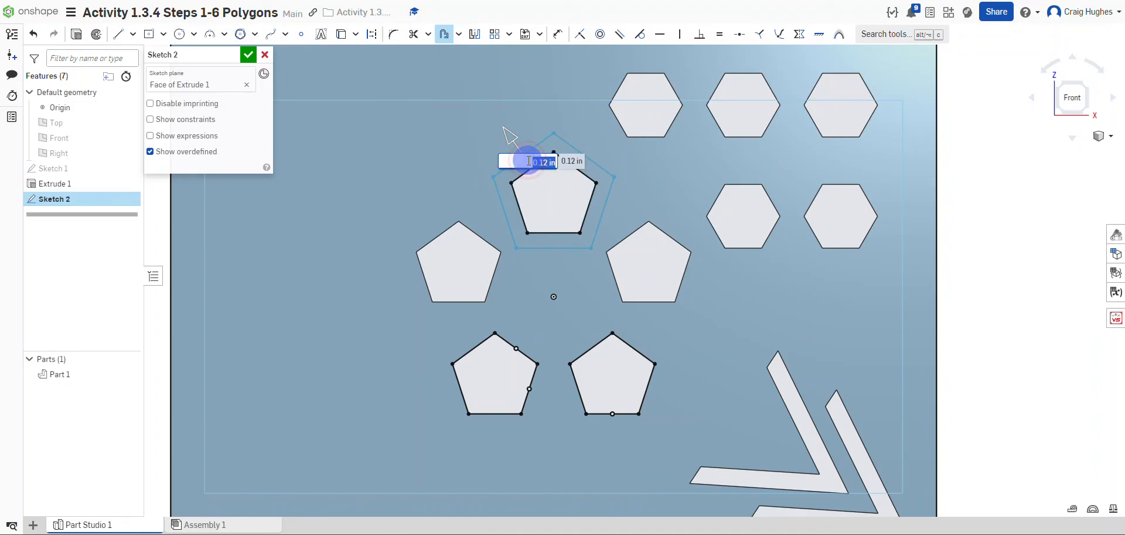
pyautogui.press('Return')
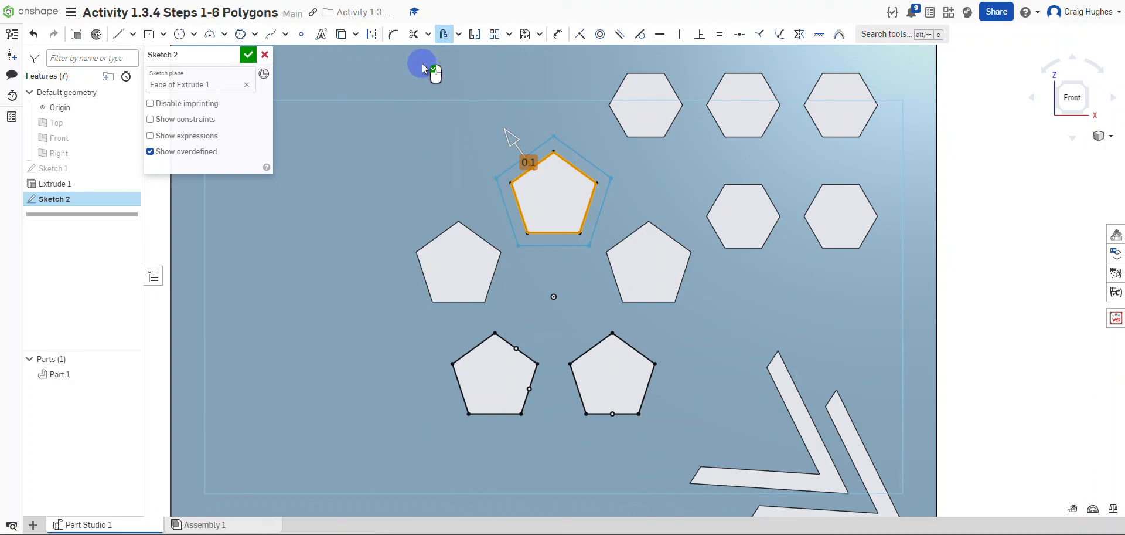
# - Fillet the top corner of the offset pentagon with a radius of 0.2 in
pyautogui.click(394, 40)
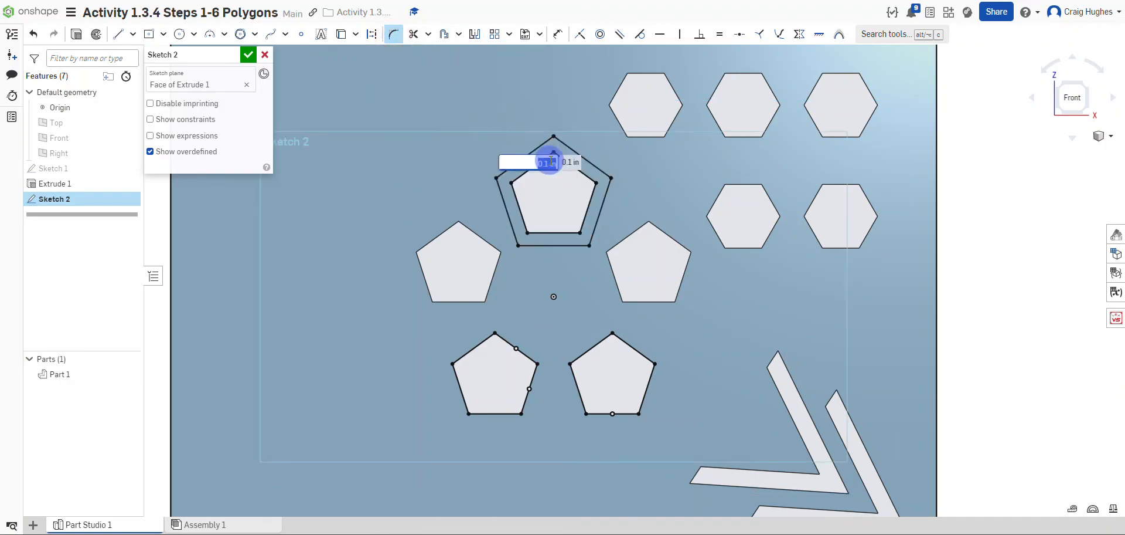
pyautogui.click(543, 147)
pyautogui.click(571, 146)
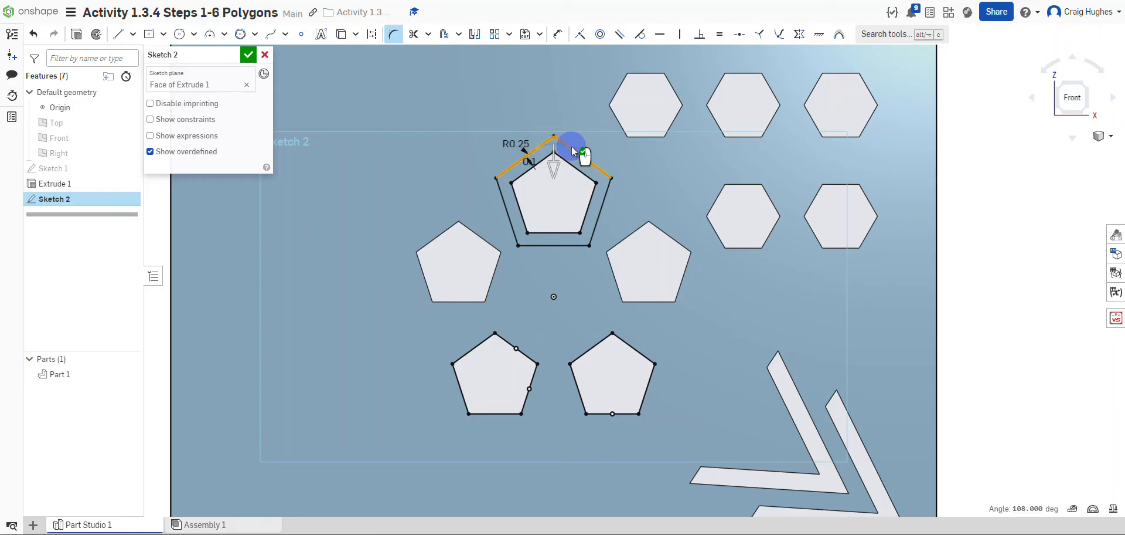
pyautogui.doubleClick(513, 144)
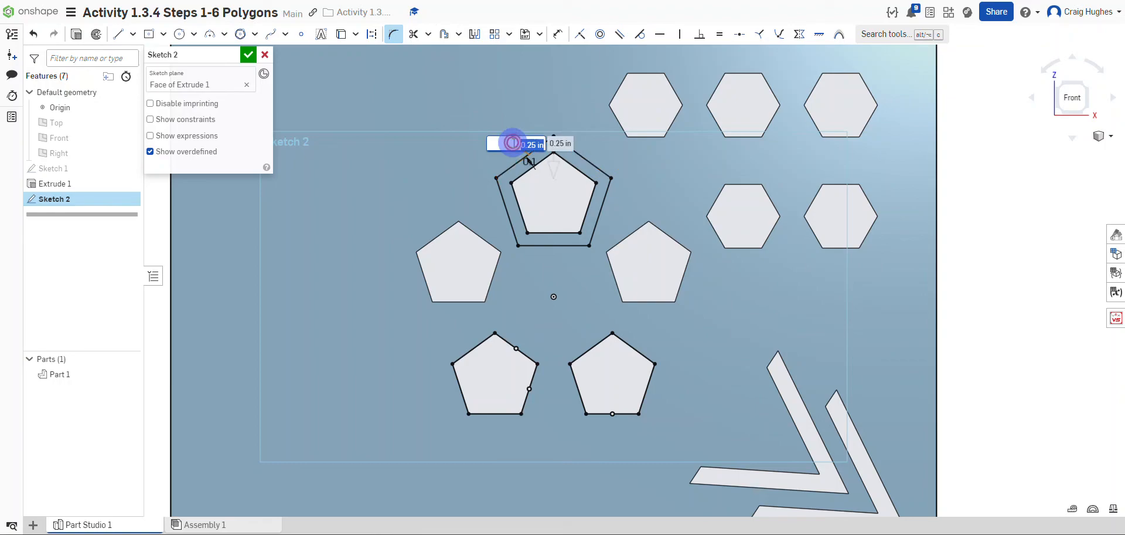
pyautogui.write('0.2')
pyautogui.press('Return')
# - Fillet the remaining four corners of the offset pentagon with the same 0.2 in radius and leave the Sketch fillet tool
pyautogui.click(510, 170)
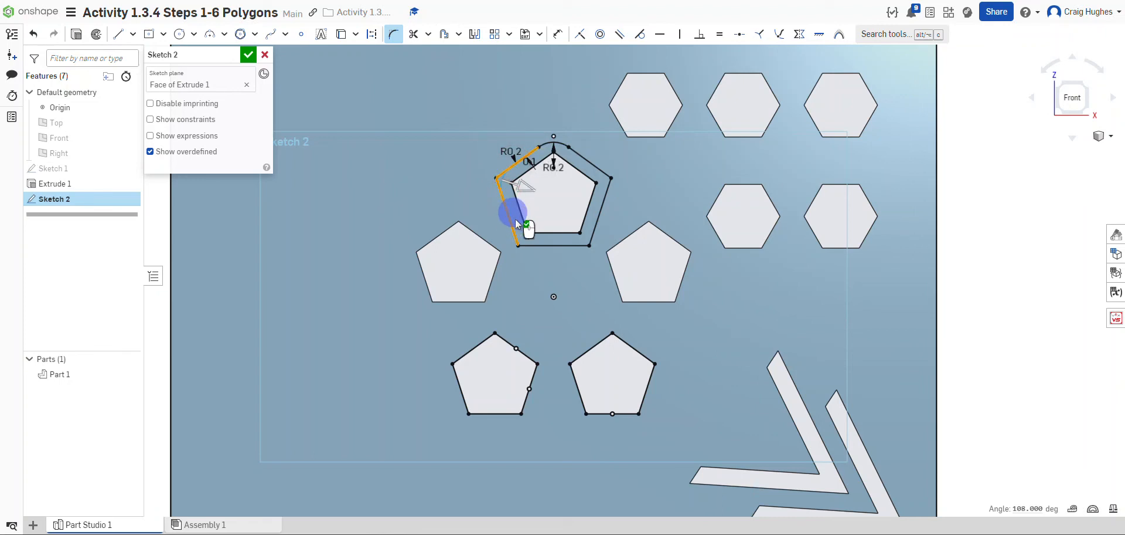
pyautogui.click(591, 229)
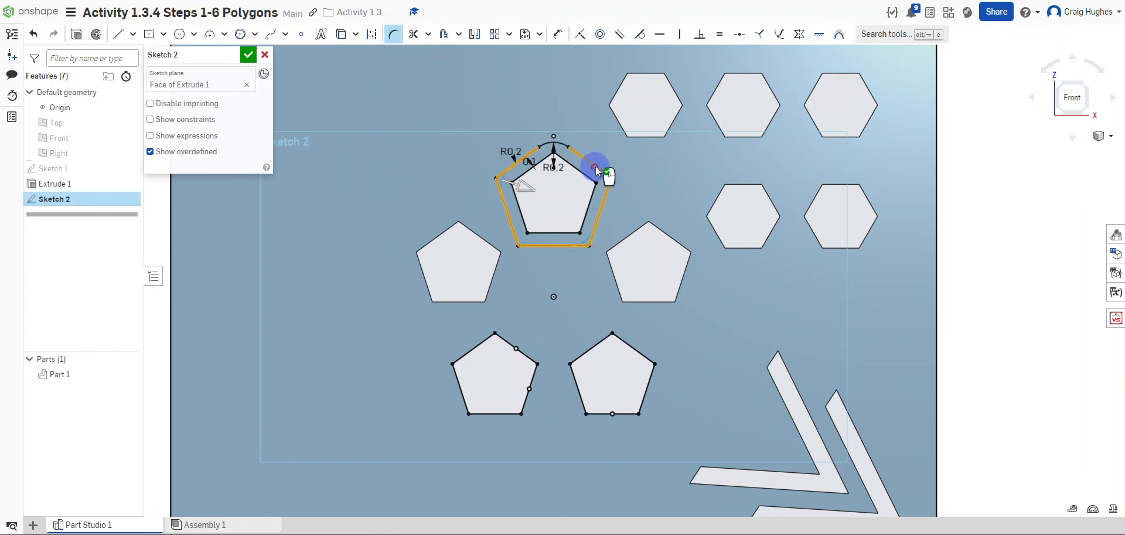
pyautogui.click(603, 152)
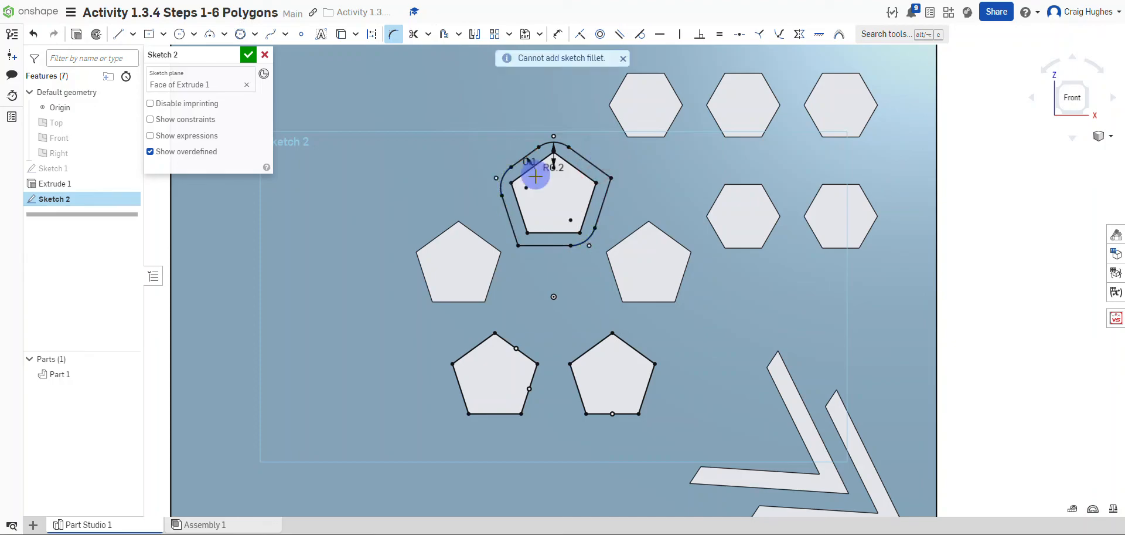
pyautogui.click(509, 220)
pyautogui.click(534, 243)
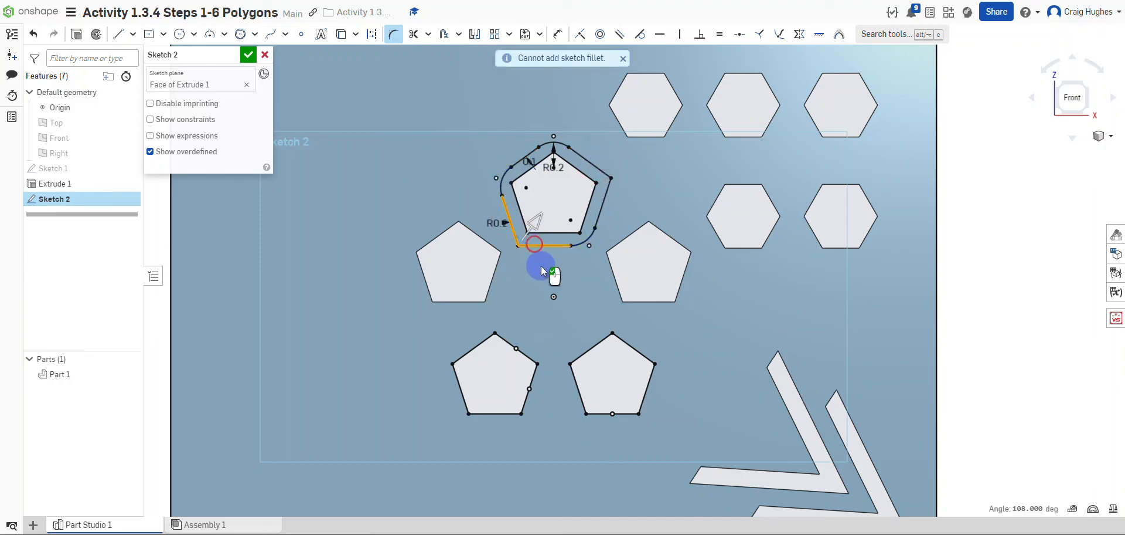
pyautogui.click(590, 166)
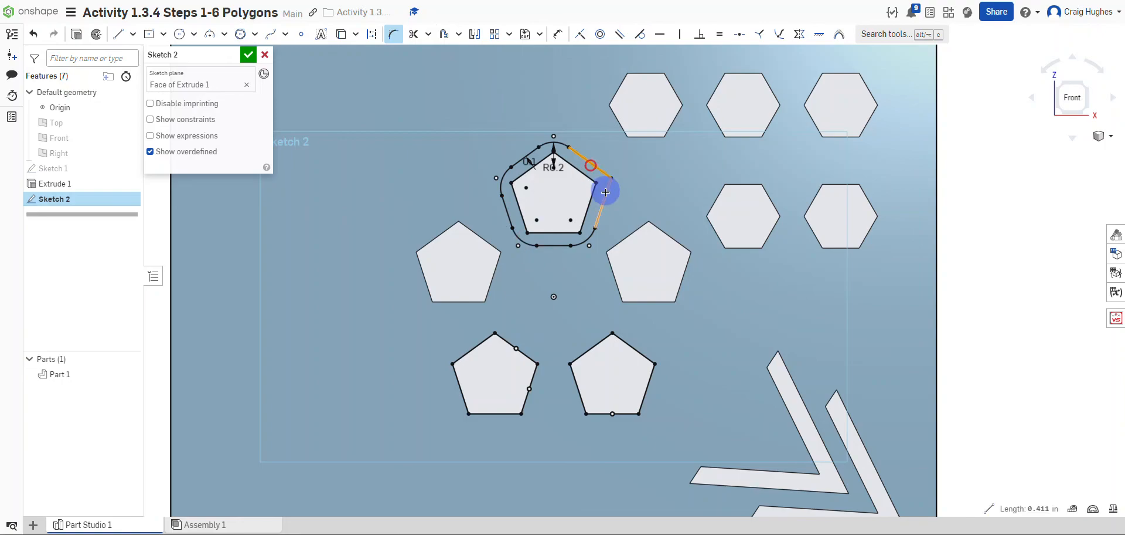
pyautogui.click(606, 199)
pyautogui.click(635, 170)
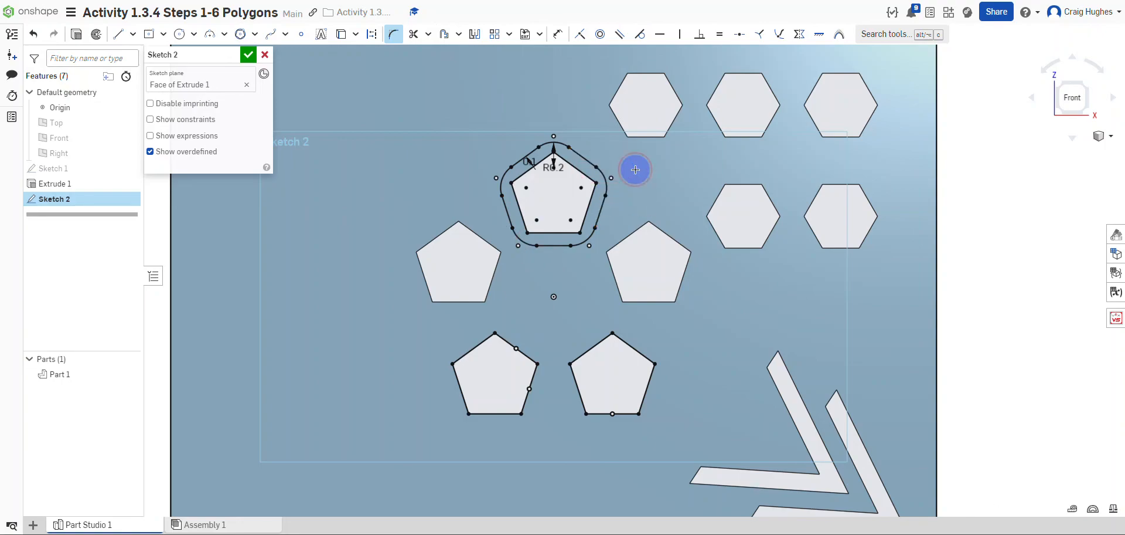
pyautogui.moveTo(575, 331); pyautogui.dragTo(578, 264, button='middle')
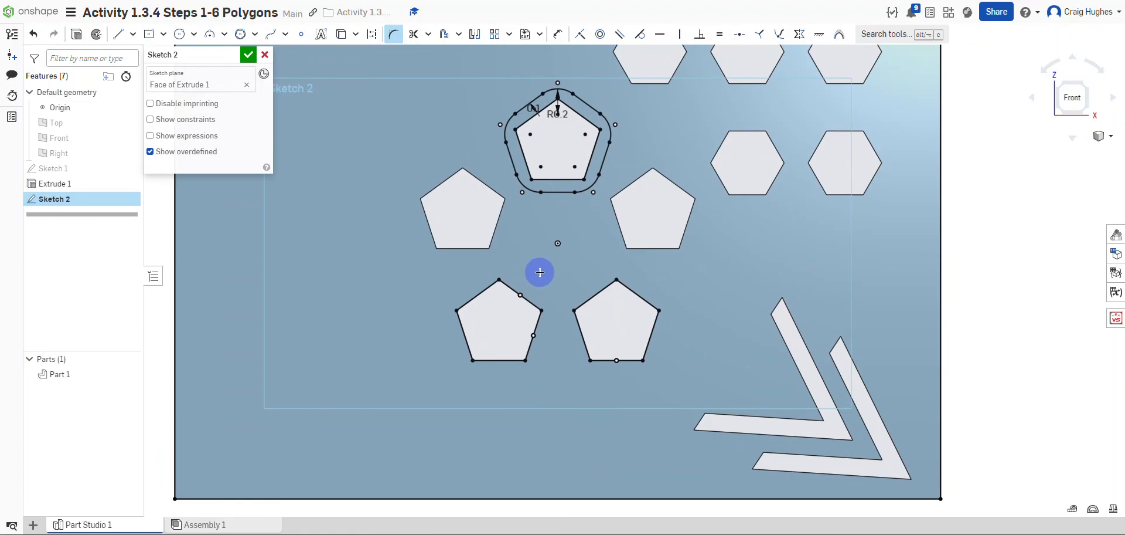
pyautogui.click(396, 36)
pyautogui.rightClick(389, 108)
pyautogui.click(404, 117)
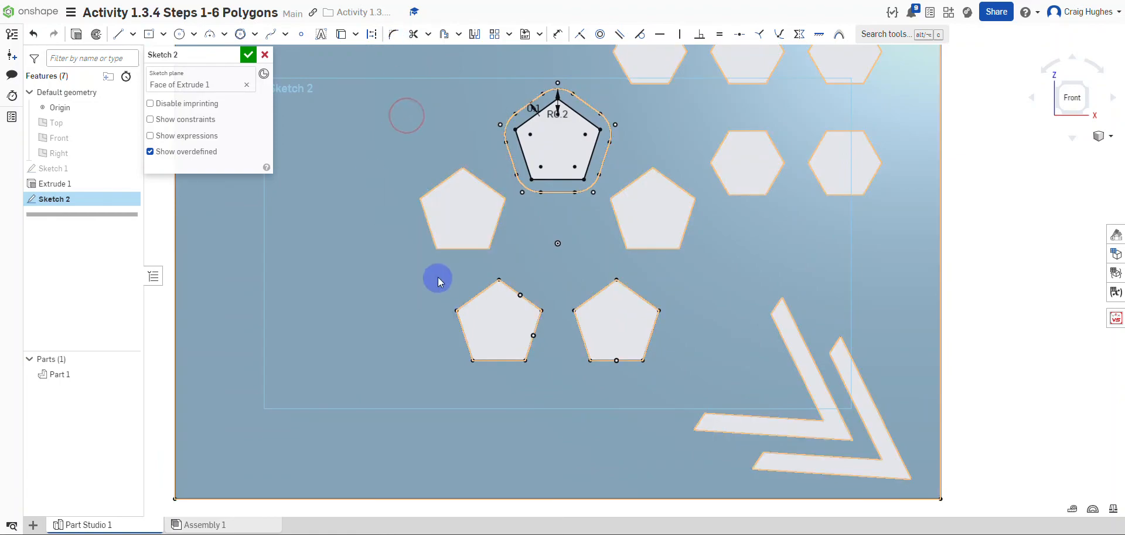
# - Try to offset the projected outlines of both lower pentagons in a single operation
pyautogui.moveTo(433, 266); pyautogui.dragTo(689, 376)
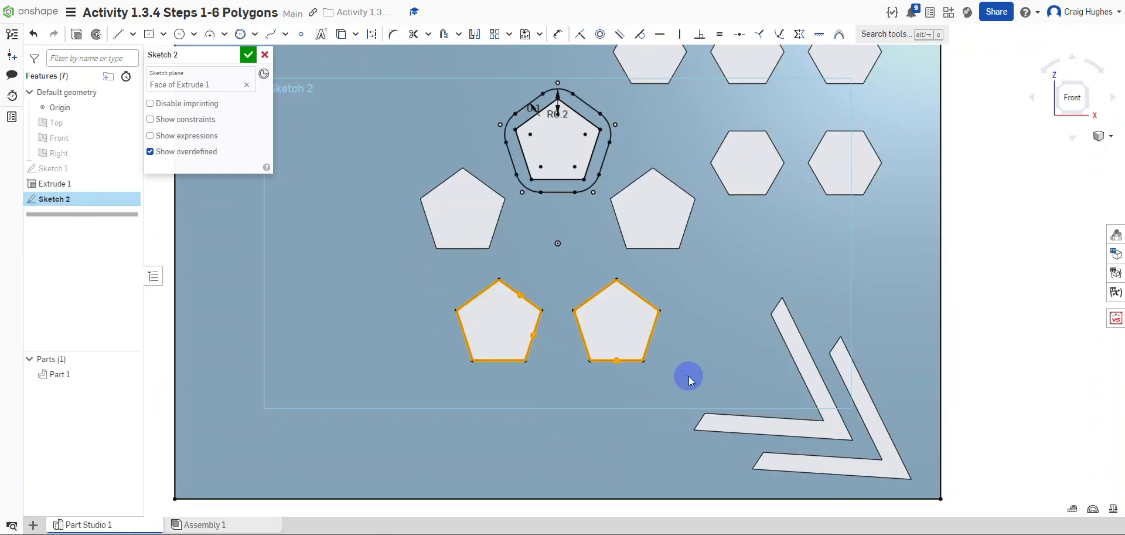
pyautogui.click(445, 39)
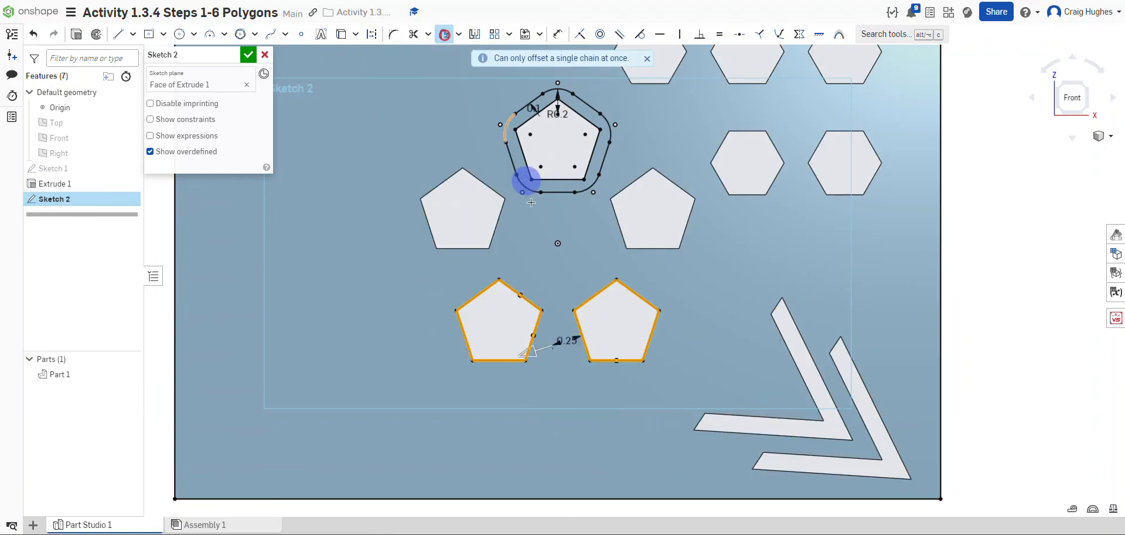
pyautogui.click(567, 343)
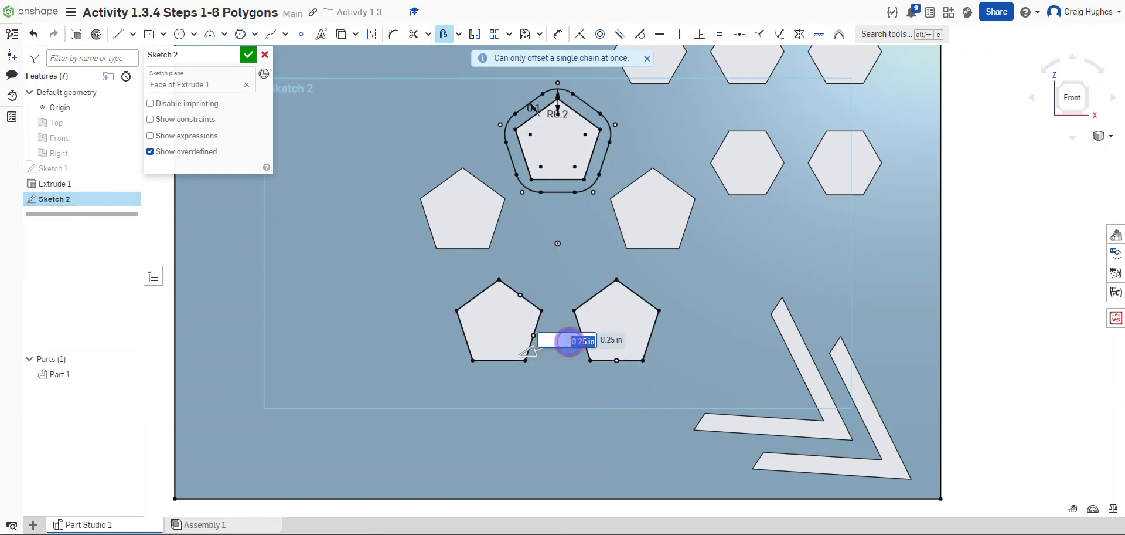
pyautogui.press('Return')
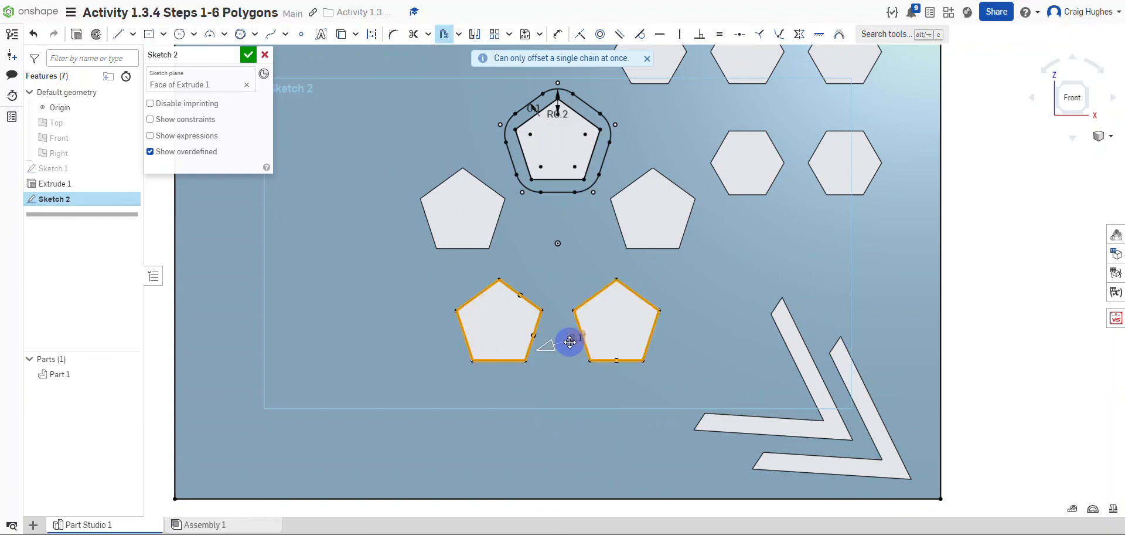
pyautogui.scroll(5, 605, 306)
pyautogui.click(598, 301)
pyautogui.scroll(-3, 623, 318)
pyautogui.scroll(-3, 405, 258)
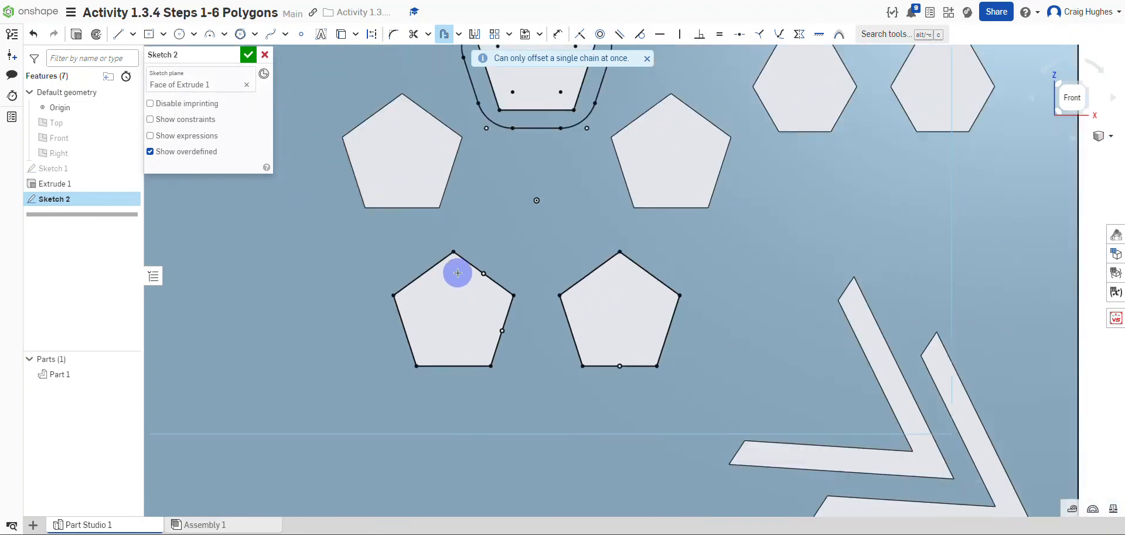
pyautogui.click(370, 238)
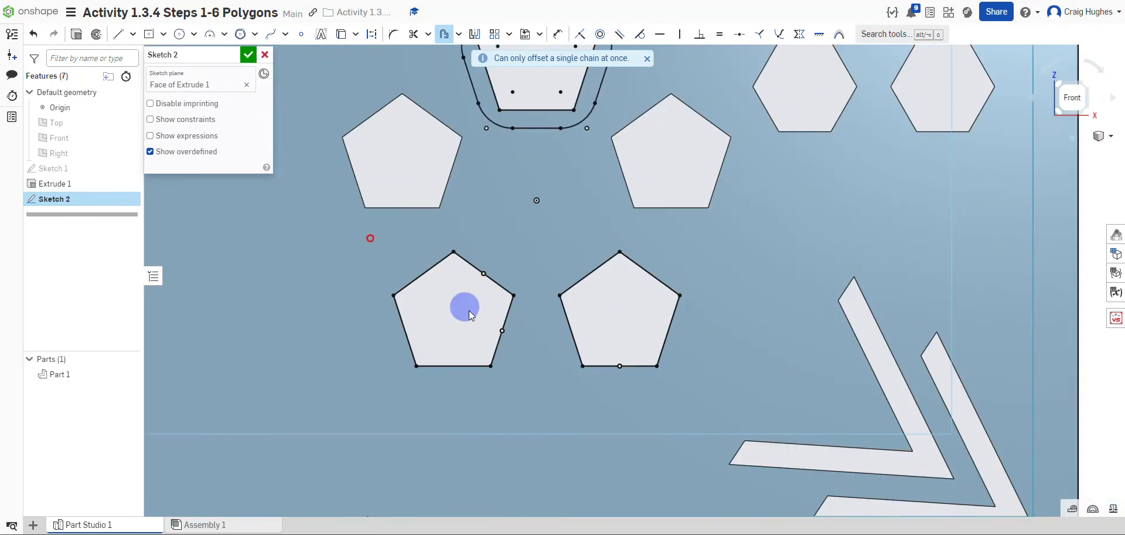
pyautogui.click(513, 350)
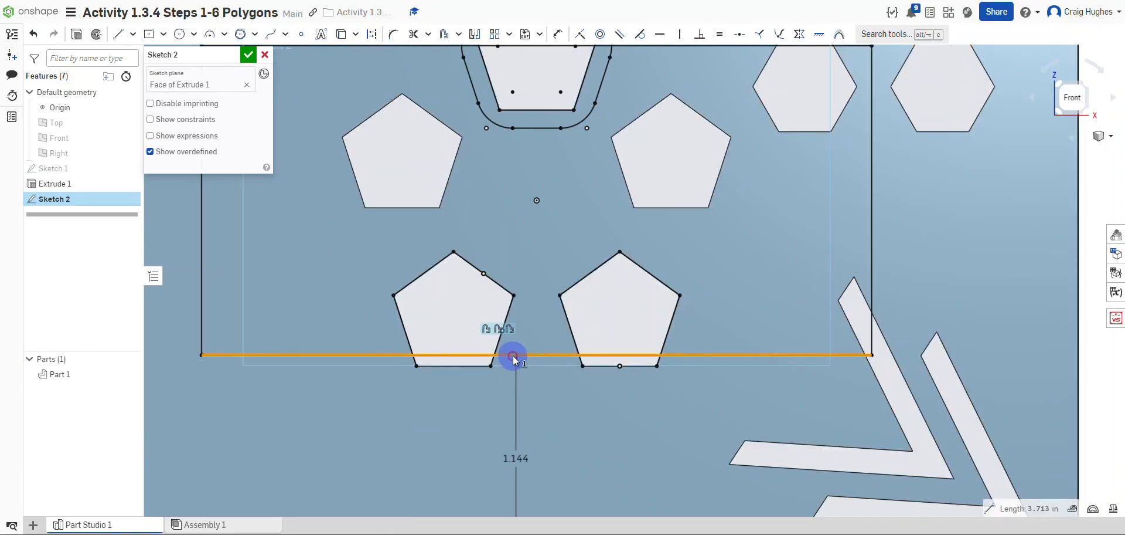
pyautogui.scroll(-3, 512, 356)
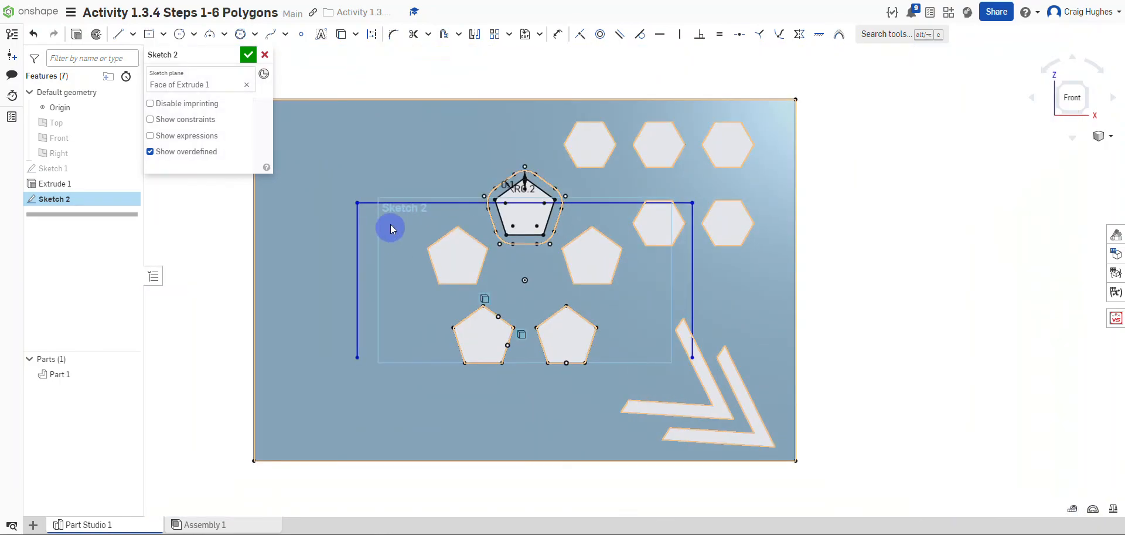
pyautogui.click(357, 224)
pyautogui.click(367, 205)
pyautogui.click(691, 272)
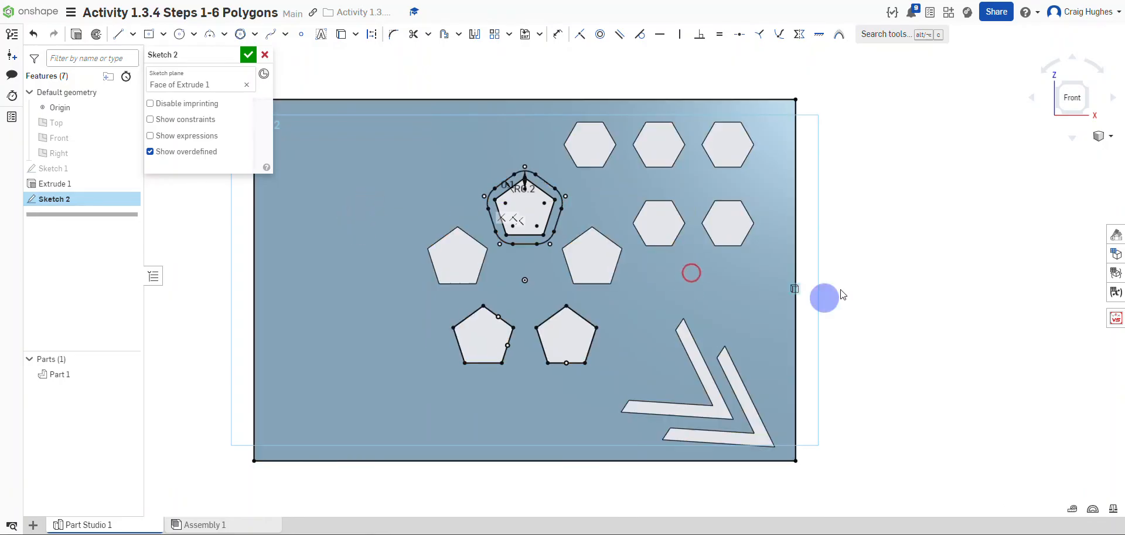
pyautogui.click(873, 254)
pyautogui.scroll(3, 463, 363)
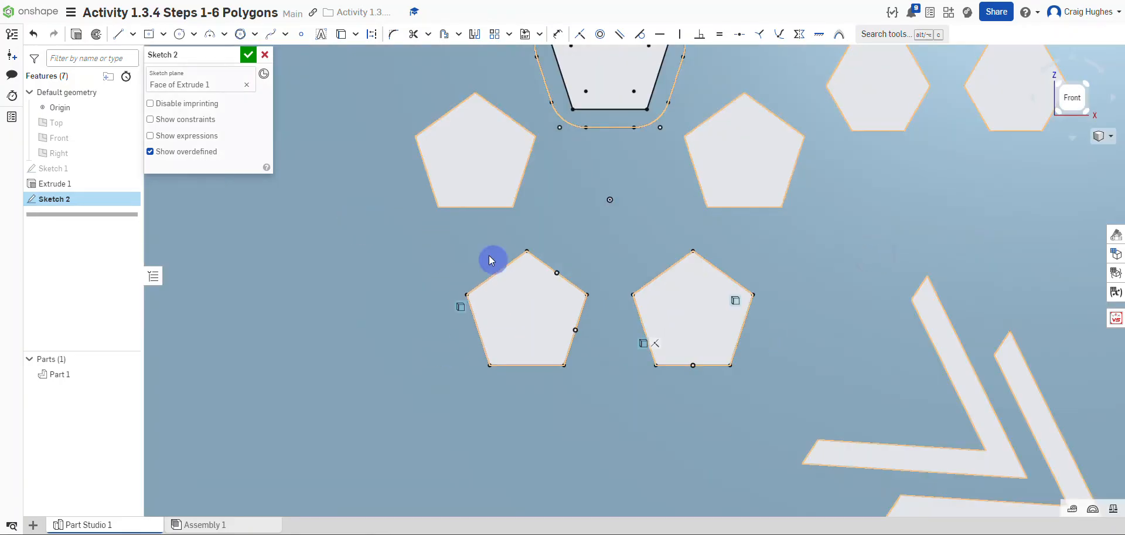
# - Offset the projected outline of the lower-left pentagon outward by 0.1 in
pyautogui.moveTo(439, 235); pyautogui.dragTo(605, 386)
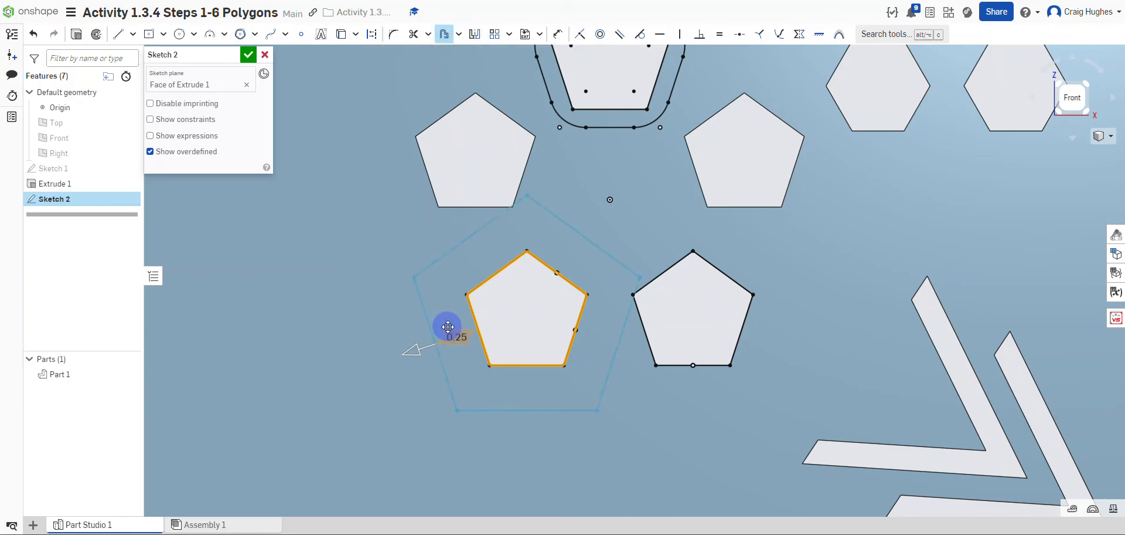
pyautogui.click(453, 333)
pyautogui.write('0.1')
pyautogui.press('Return')
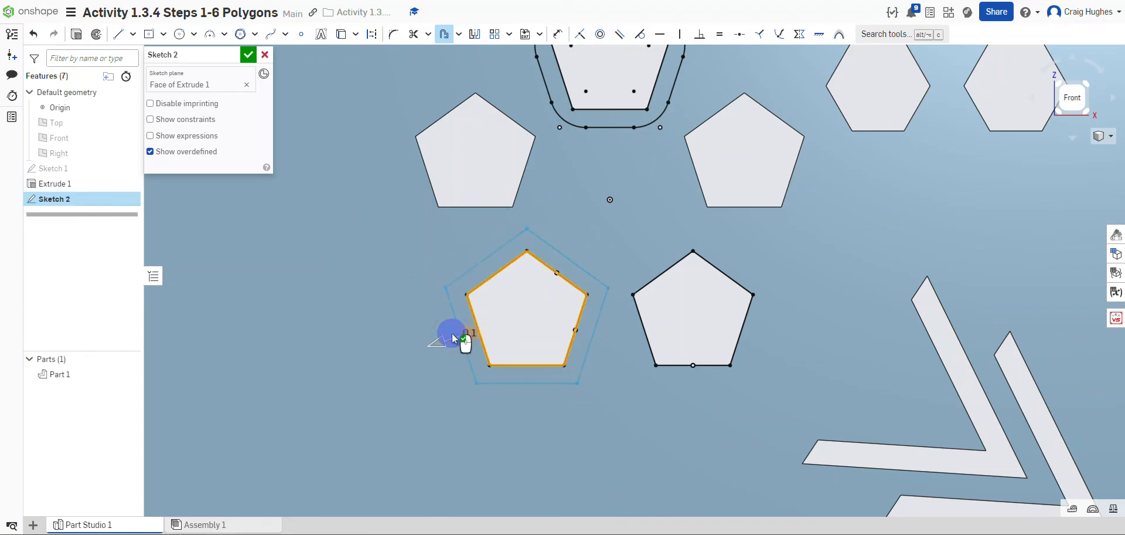
pyautogui.click(547, 336)
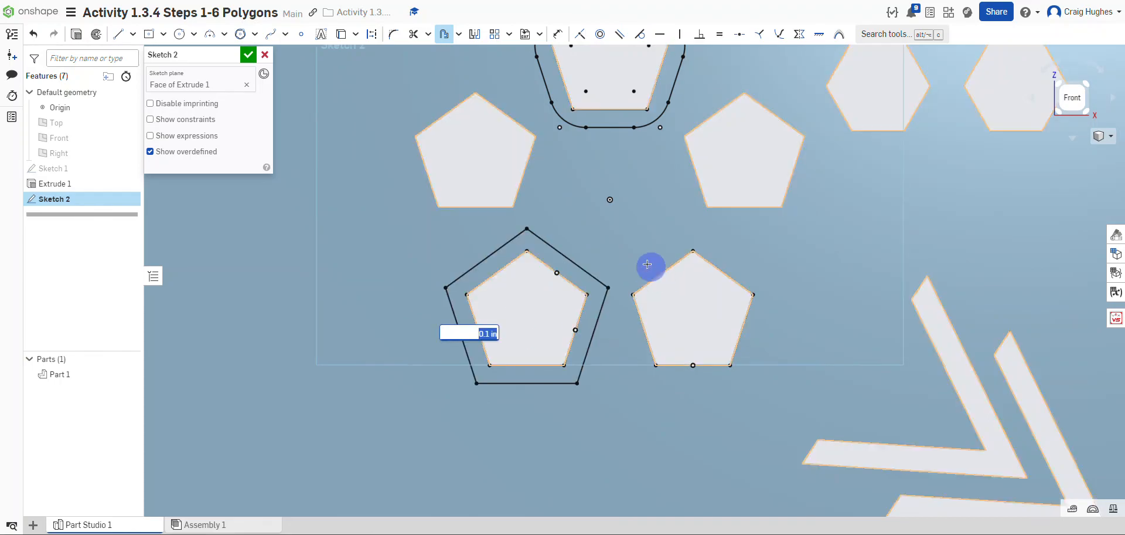
pyautogui.click(741, 328)
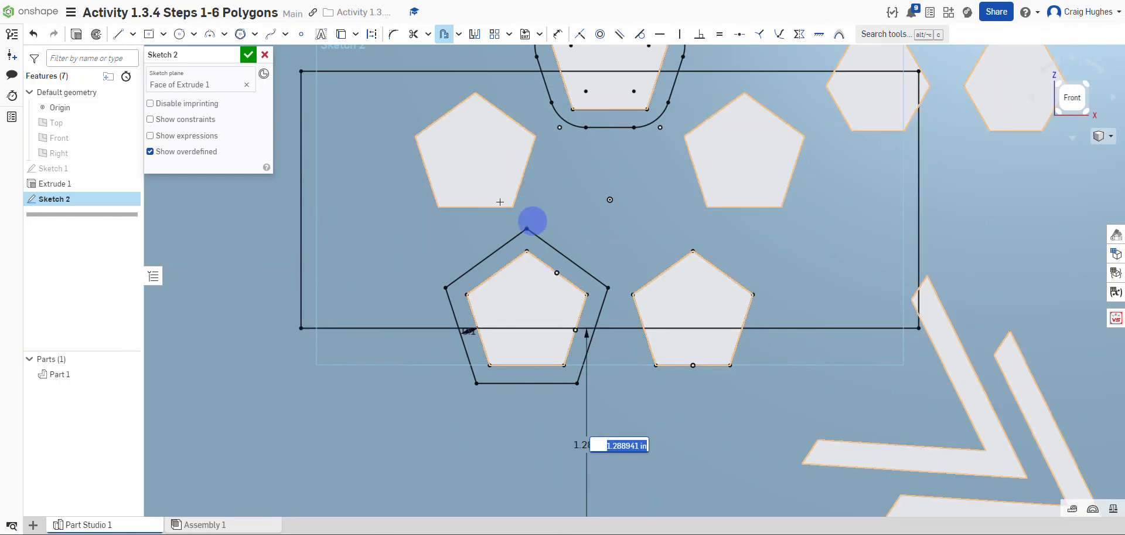
pyautogui.press('Escape')
pyautogui.hotkey('ctrl', 'z')
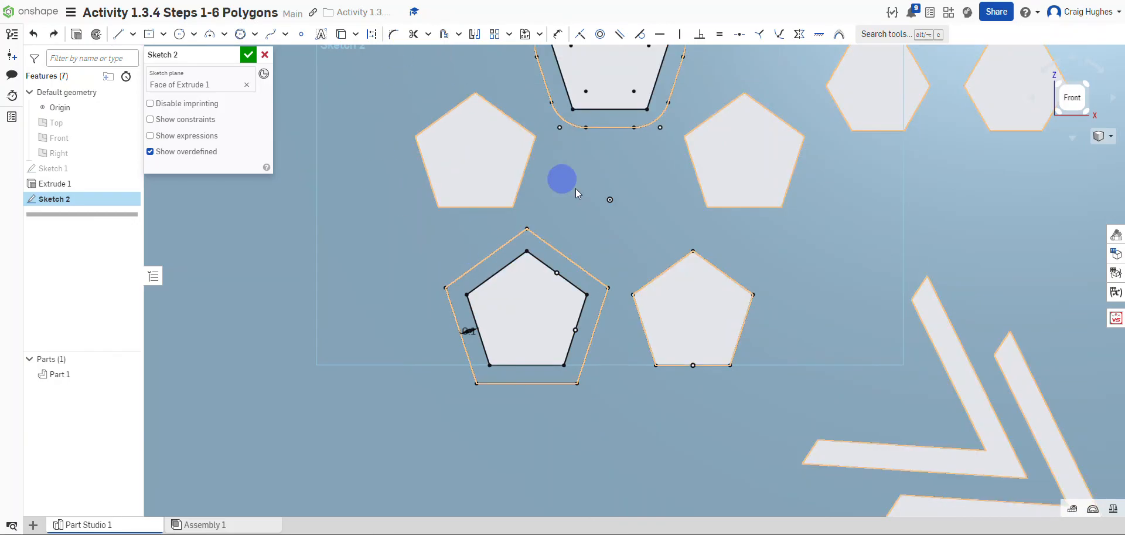
# - Offset the projected outline of the lower-right pentagon outward by 0.1 in and leave the Offset tool
pyautogui.moveTo(622, 225); pyautogui.dragTo(770, 385)
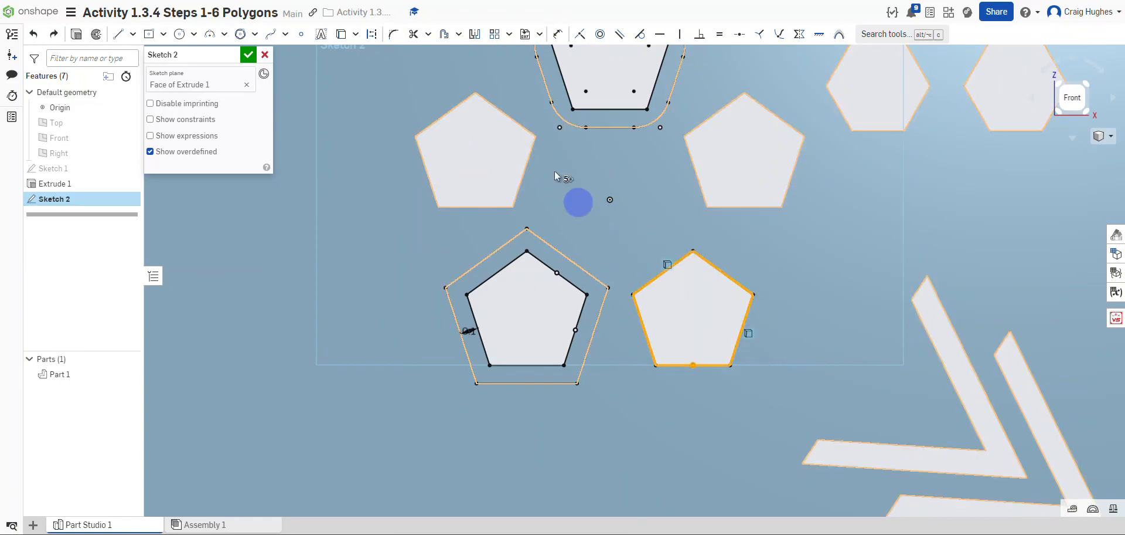
pyautogui.click(445, 36)
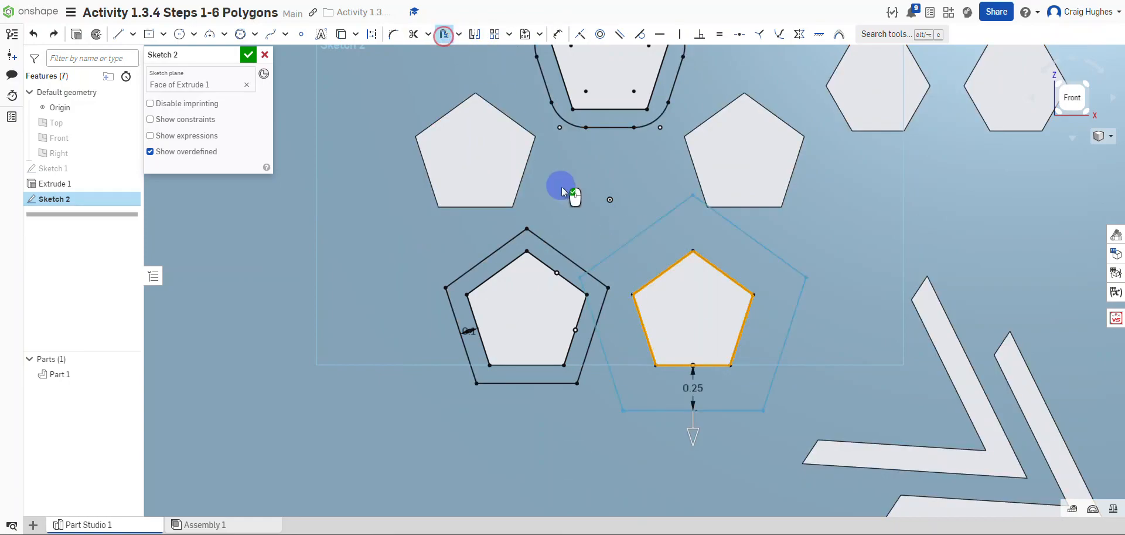
pyautogui.doubleClick(692, 385)
pyautogui.press('Return')
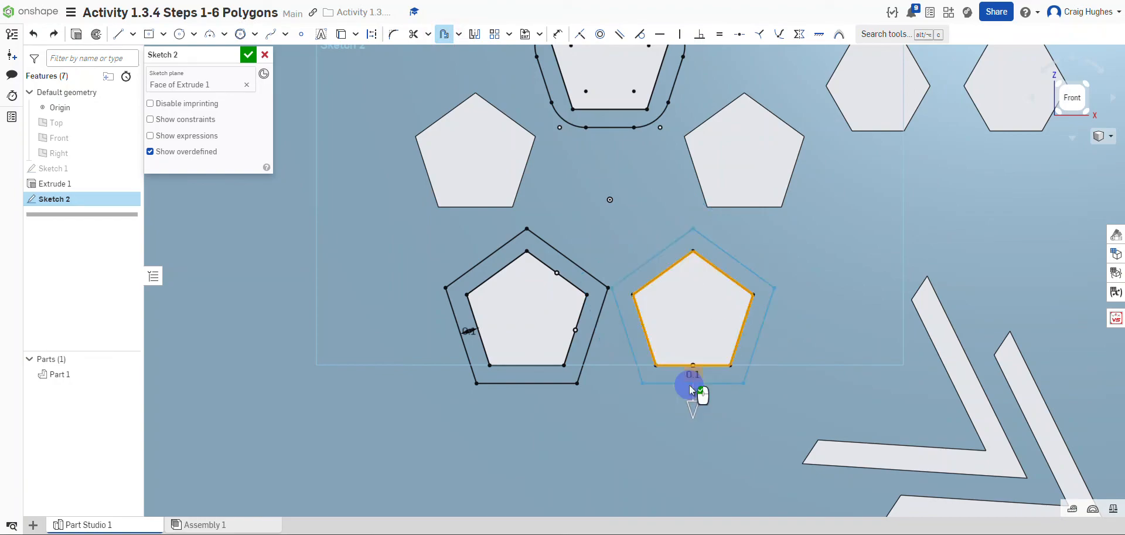
pyautogui.click(610, 285)
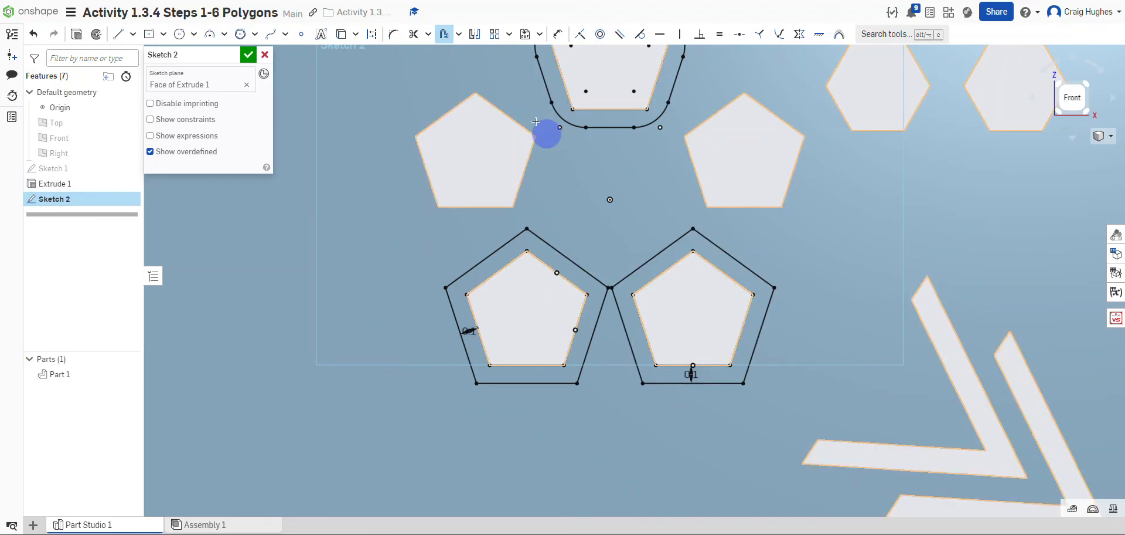
pyautogui.click(449, 42)
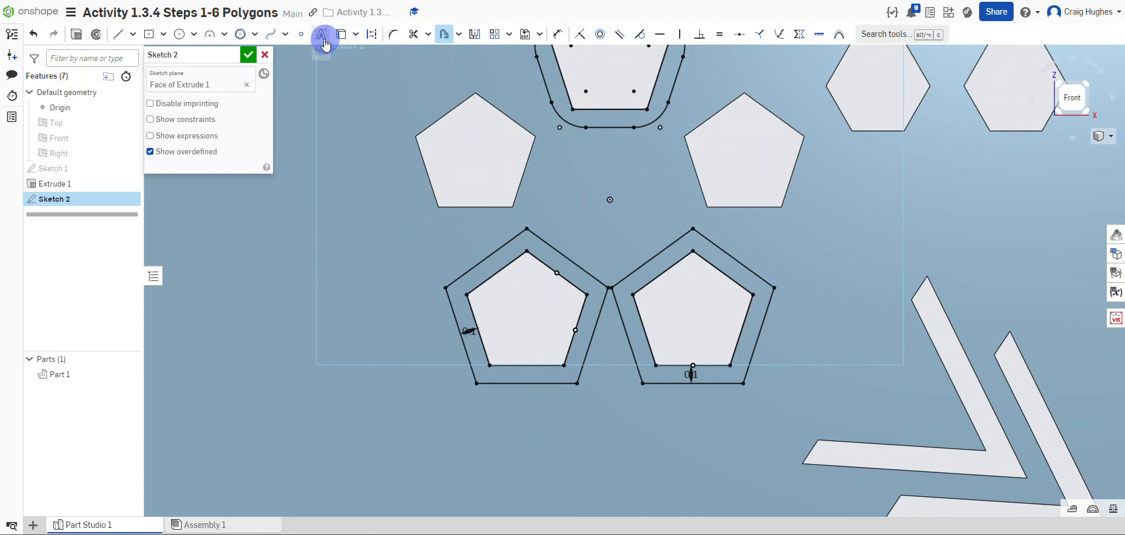
# - Fillet all five corners of the offset outline around the lower-left pentagon with a radius of 0.2 in
pyautogui.click(392, 39)
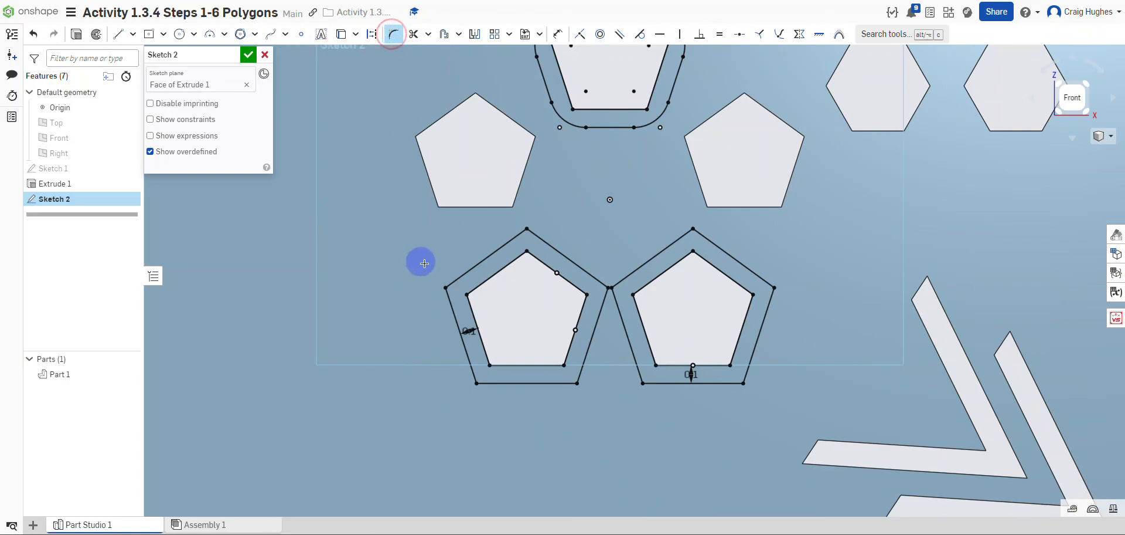
pyautogui.click(452, 302)
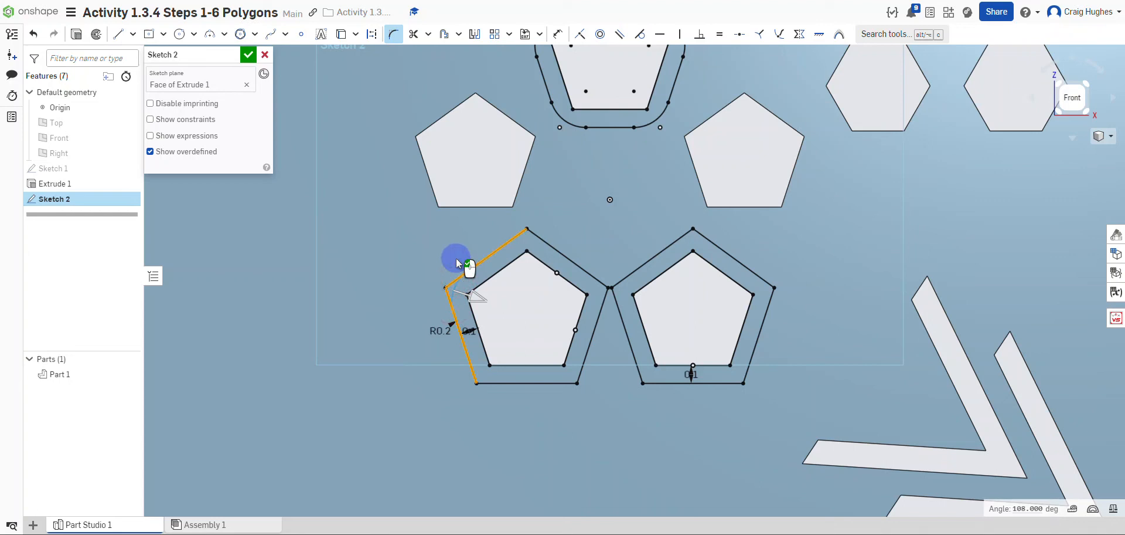
pyautogui.click(456, 258)
pyautogui.click(510, 241)
pyautogui.click(574, 233)
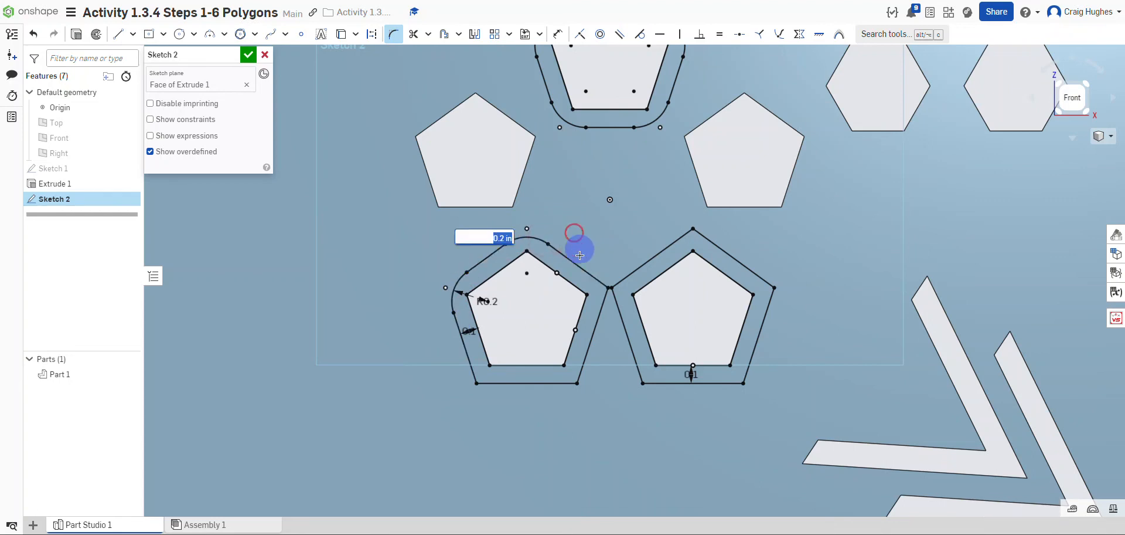
pyautogui.click(579, 265)
pyautogui.click(602, 320)
pyautogui.click(593, 285)
pyautogui.click(602, 350)
pyautogui.click(570, 389)
pyautogui.click(564, 375)
pyautogui.click(558, 382)
pyautogui.click(505, 384)
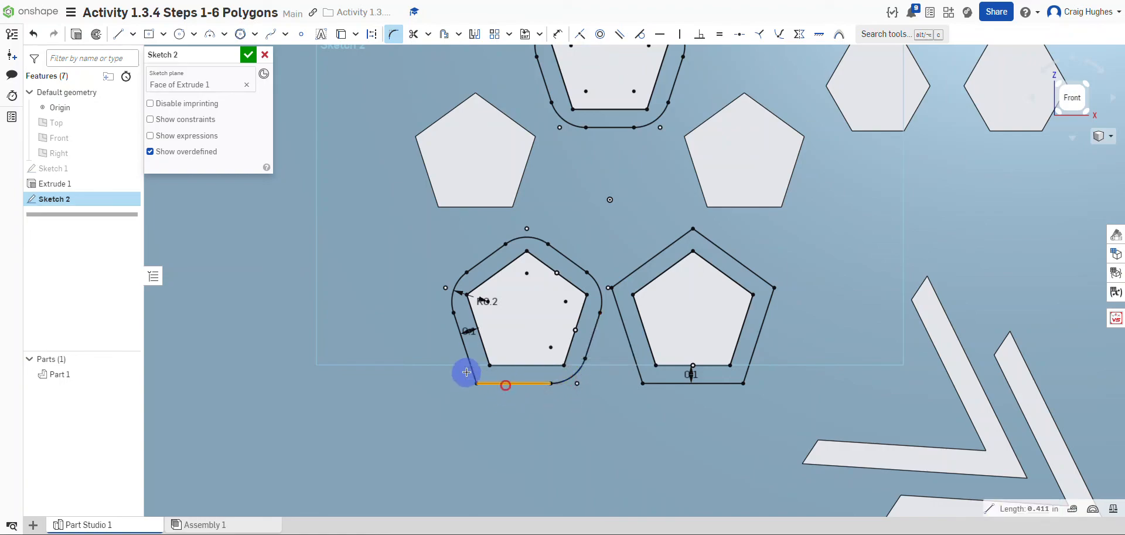
pyautogui.click(469, 359)
pyautogui.click(510, 416)
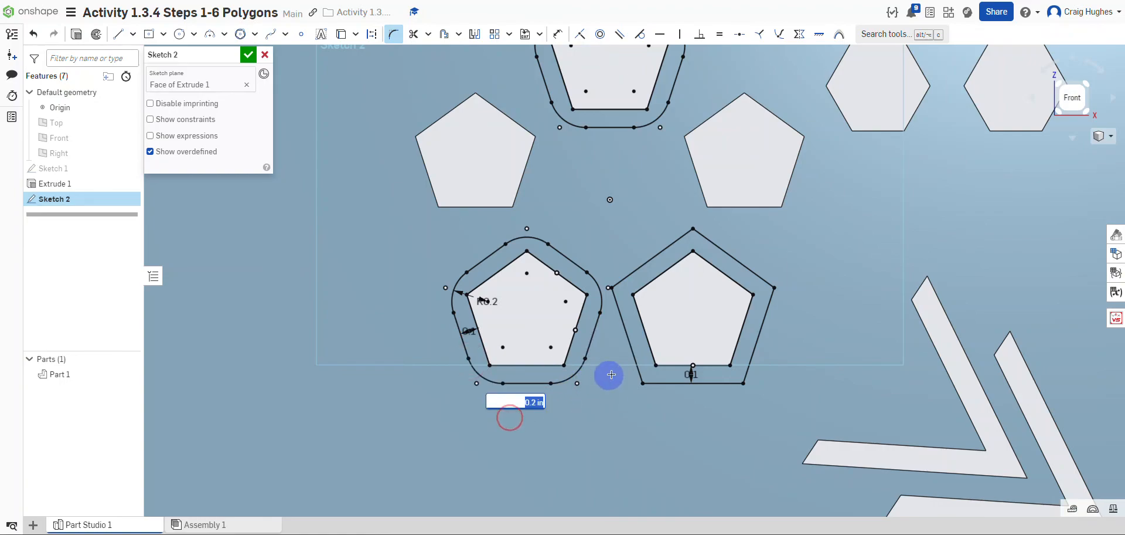
# - Fillet all five corners of the offset outline around the lower-right pentagon with the same 0.2 in radius
pyautogui.click(633, 357)
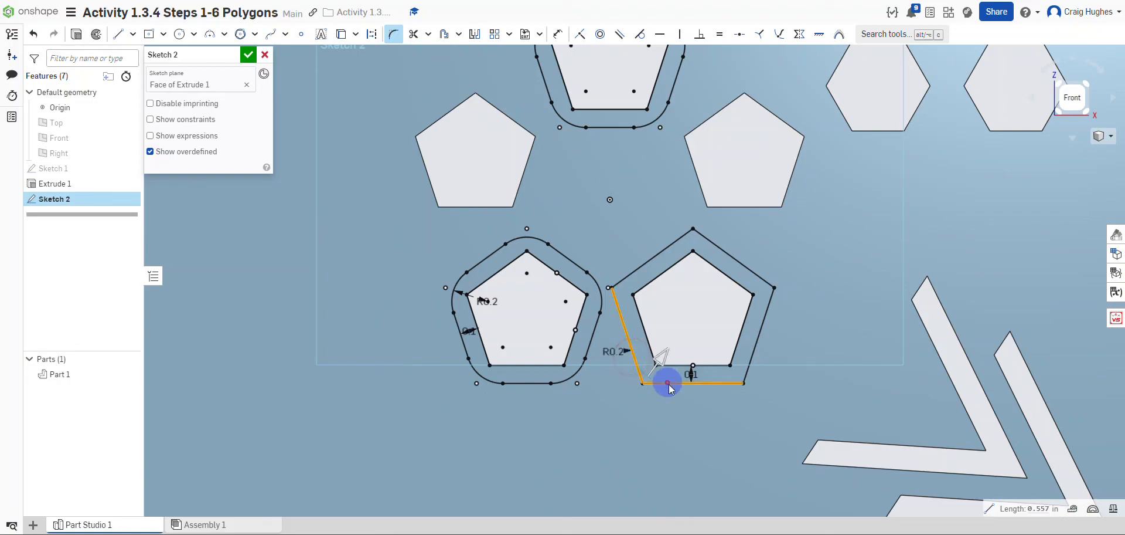
pyautogui.click(669, 385)
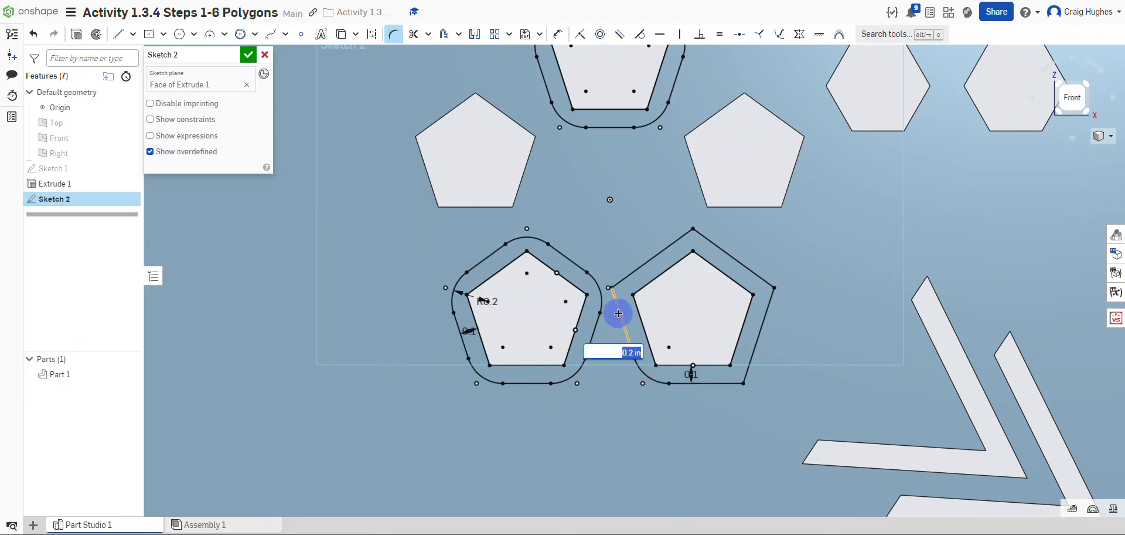
pyautogui.click(625, 276)
pyautogui.click(636, 241)
pyautogui.click(718, 243)
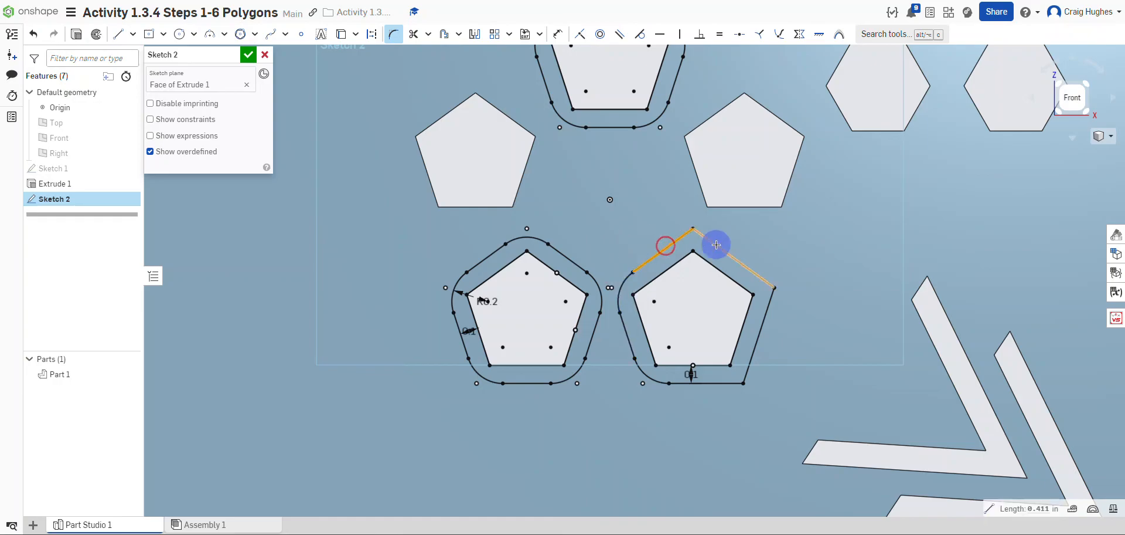
pyautogui.click(733, 234)
pyautogui.click(746, 260)
pyautogui.click(766, 320)
pyautogui.click(765, 319)
pyautogui.click(748, 369)
pyautogui.click(725, 380)
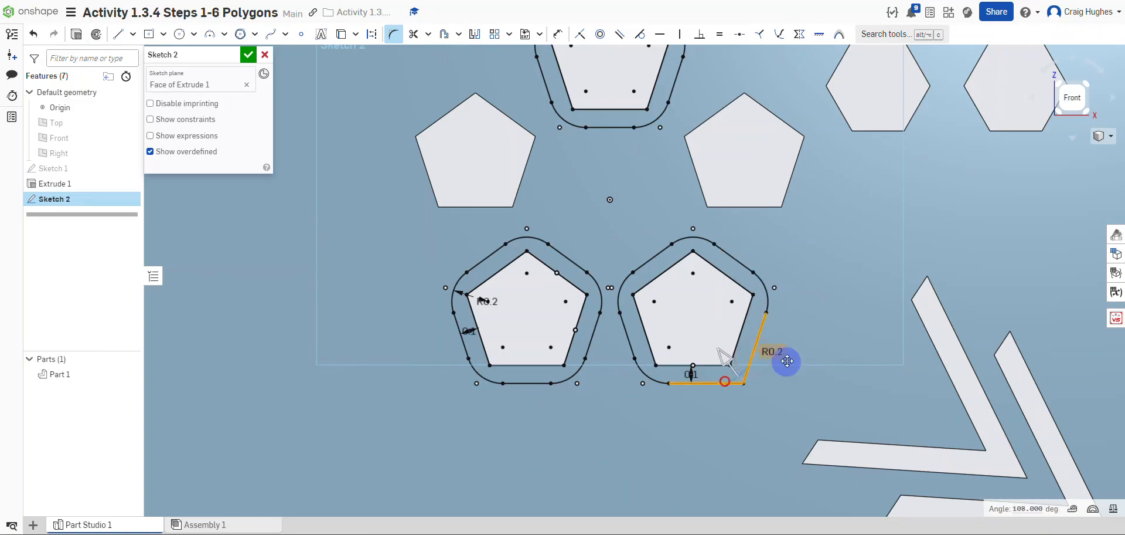
# - Leave the Sketch fillet tool and finish the second sketch
pyautogui.scroll(-4, 644, 379)
pyautogui.scroll(1, 644, 379)
pyautogui.rightClick(310, 136)
pyautogui.click(322, 139)
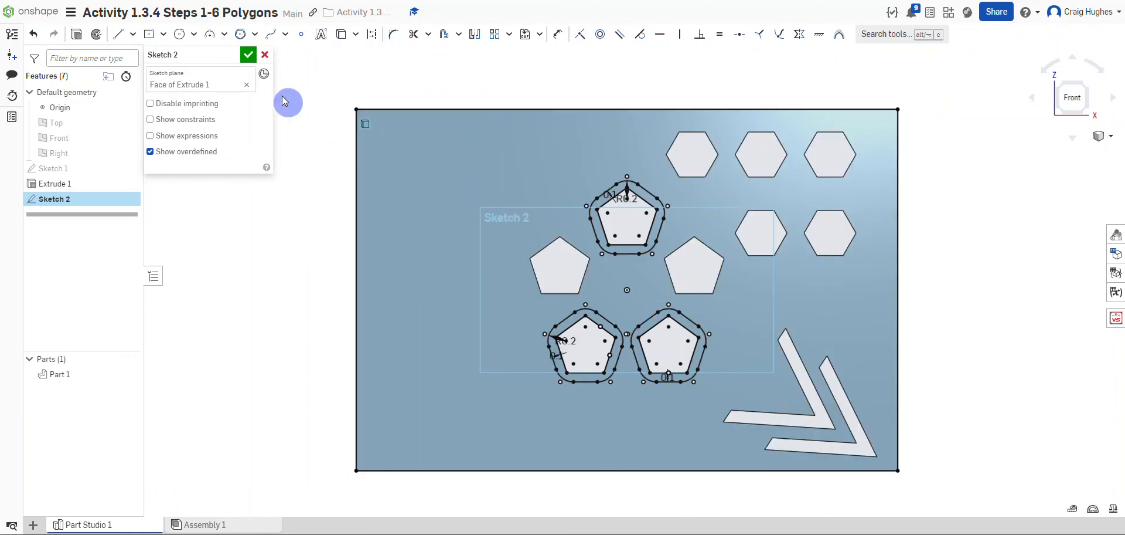
pyautogui.click(246, 55)
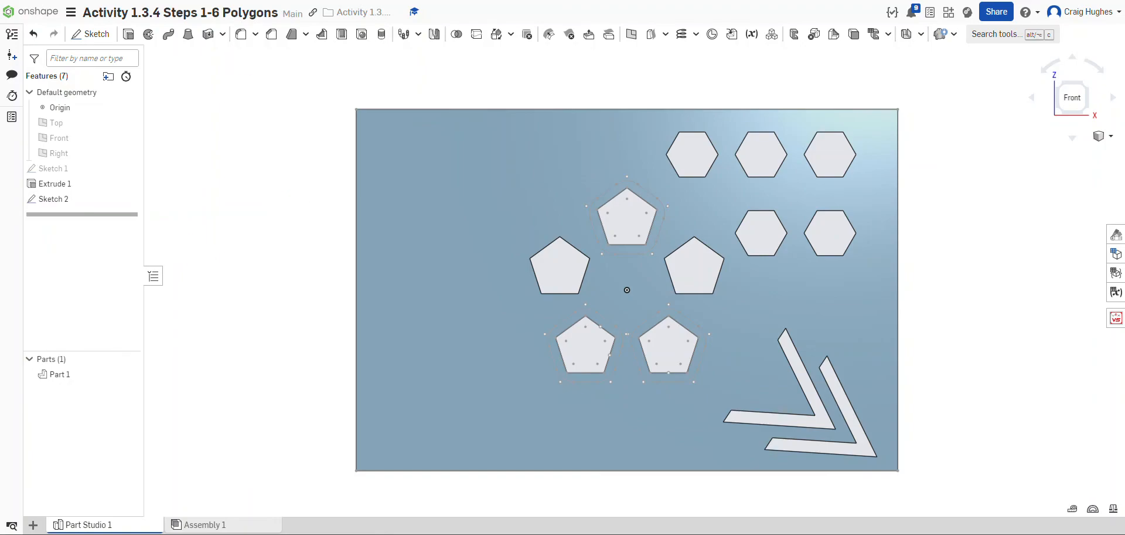
# - Extrude the three ring regions around the pentagon cutouts outward about 0.51 in, adding them to the plate
pyautogui.rightClick(960, 119)
pyautogui.click(979, 166)
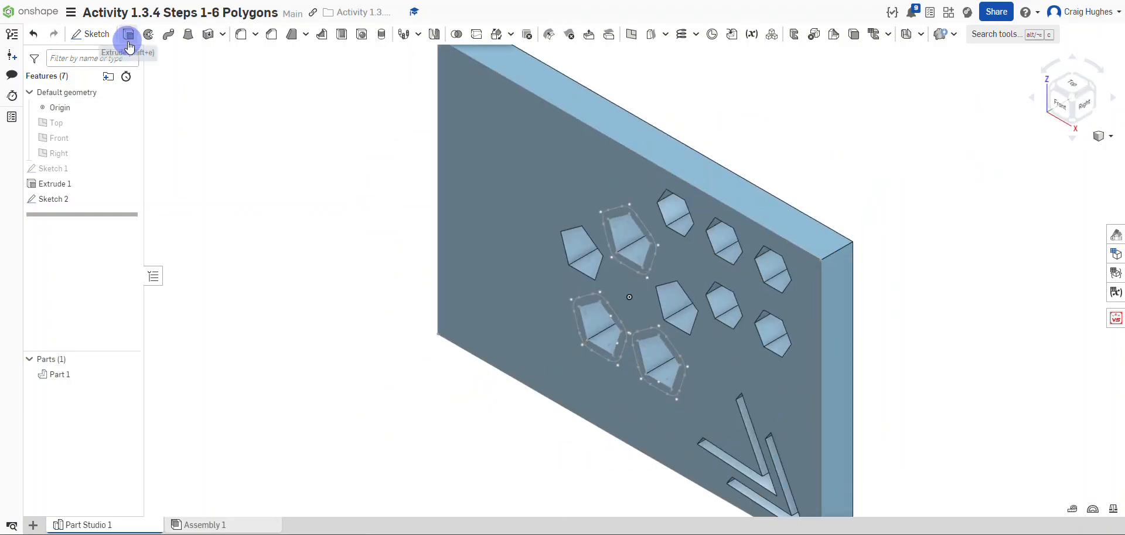
pyautogui.click(128, 34)
pyautogui.scroll(5, 630, 230)
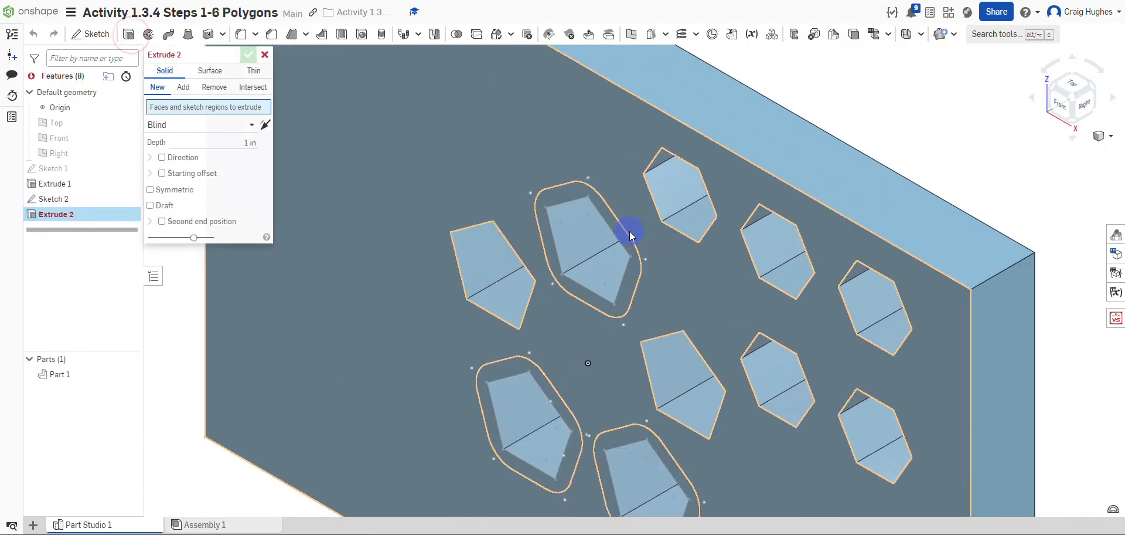
pyautogui.click(604, 226)
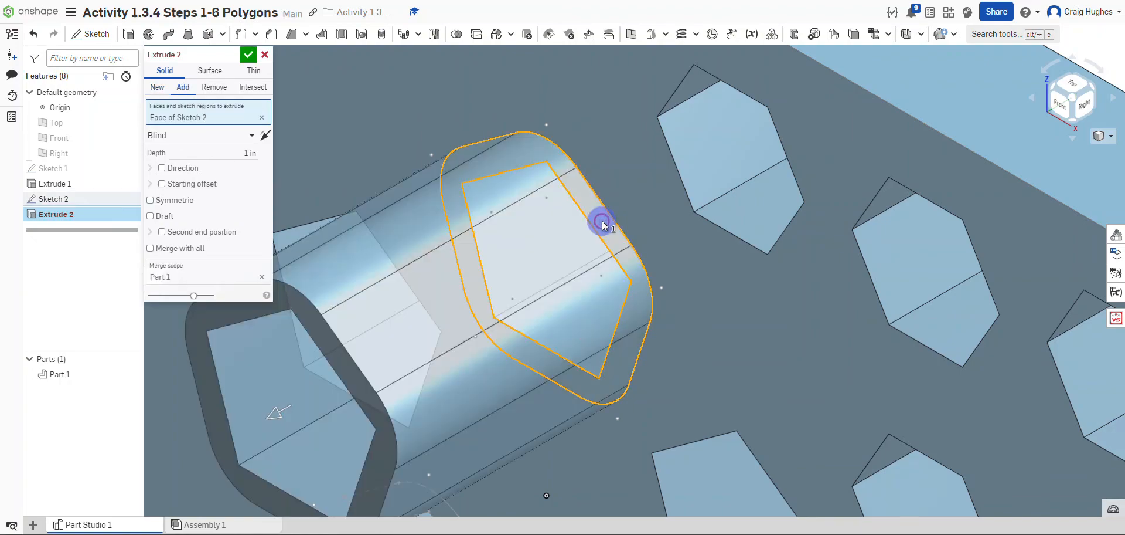
pyautogui.moveTo(605, 244)
pyautogui.mouseDown(button='middle')
pyautogui.moveTo(605, 180)
pyautogui.moveTo(622, 159)
pyautogui.mouseUp(button='middle')
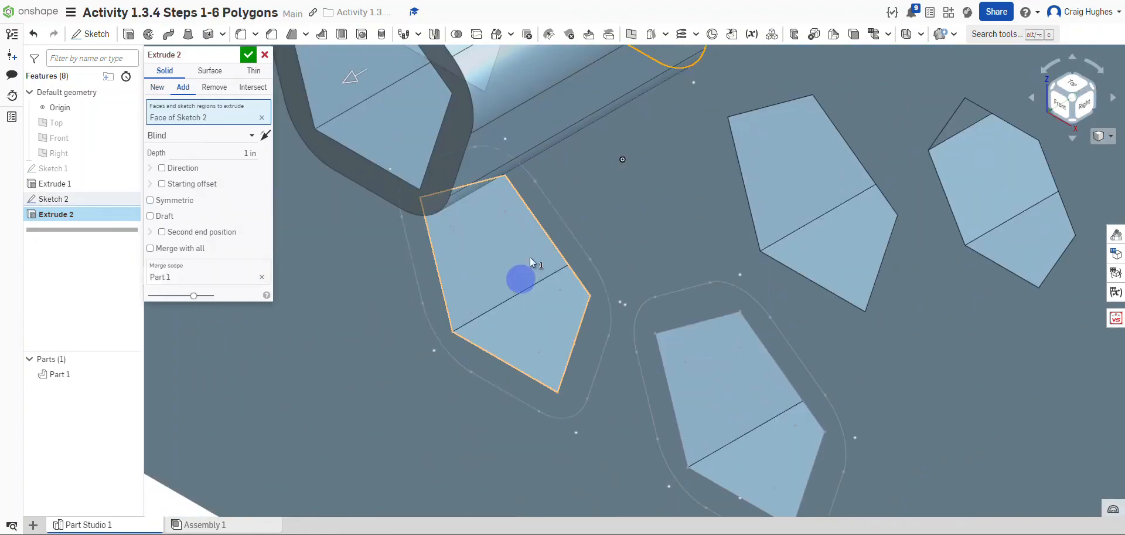
pyautogui.click(558, 232)
pyautogui.click(720, 303)
pyautogui.scroll(-5, 599, 324)
pyautogui.moveTo(480, 249); pyautogui.dragTo(551, 224)
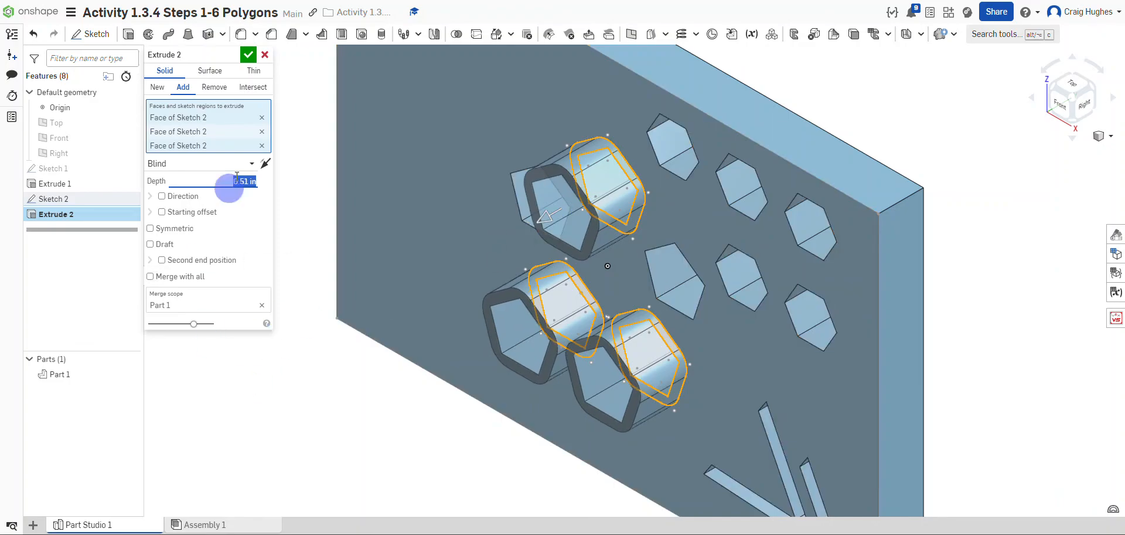
pyautogui.click(248, 56)
pyautogui.scroll(-3, 362, 387)
pyautogui.scroll(-3, 333, 387)
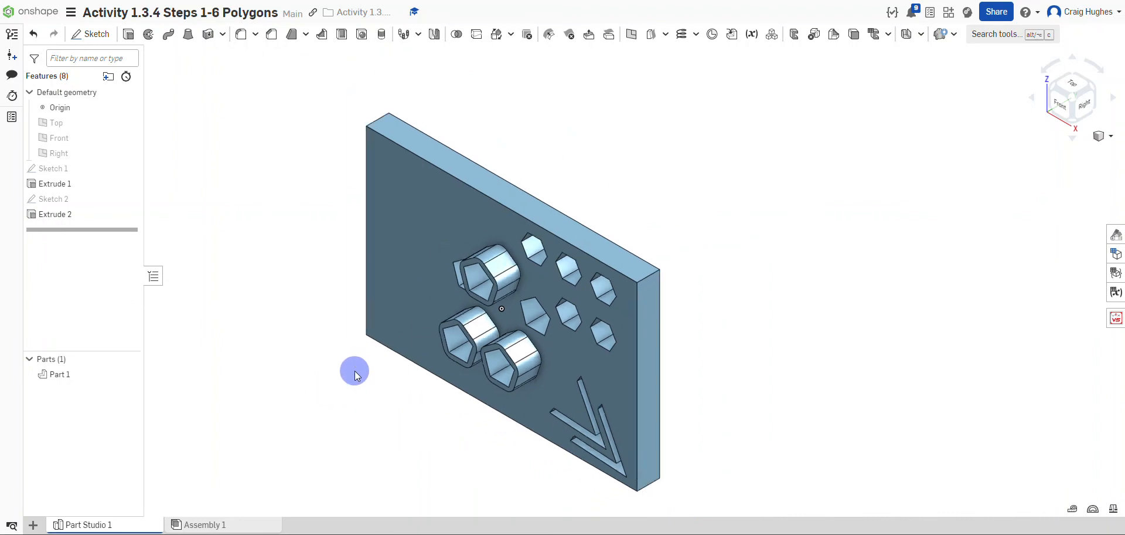
pyautogui.moveTo(746, 170); pyautogui.dragTo(716, 203, button='right')
pyautogui.rightClick(730, 164)
pyautogui.click(753, 210)
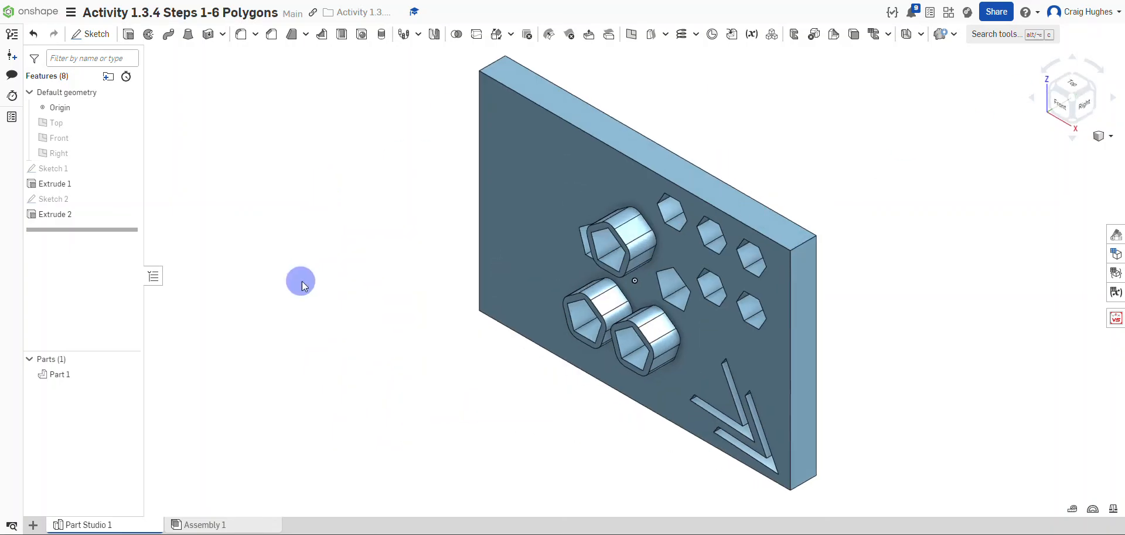